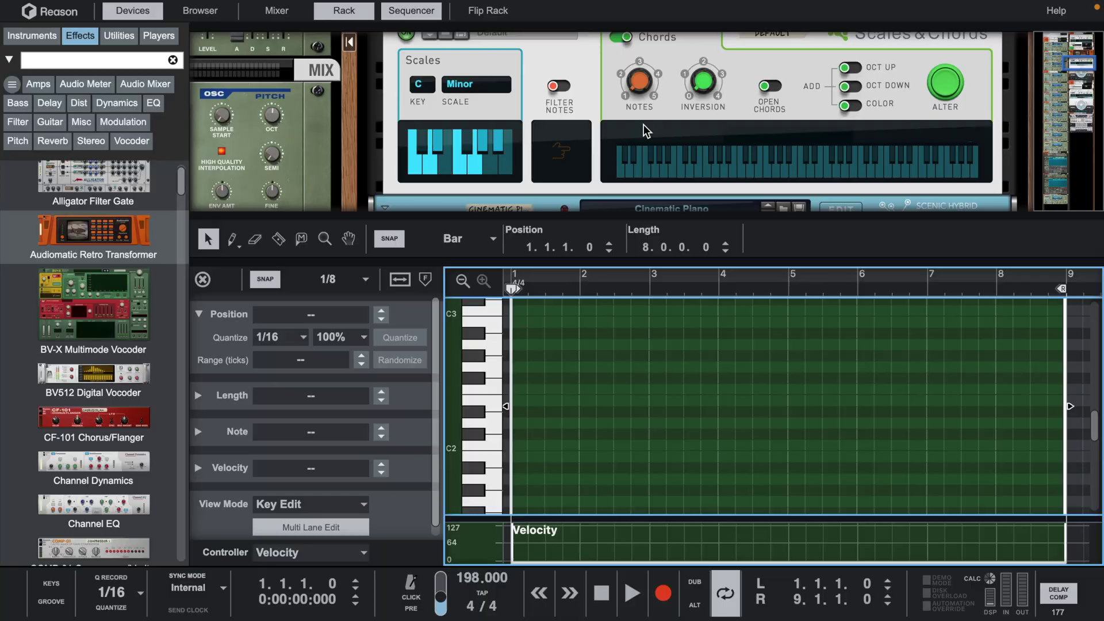
# Step: Enlarge the sequencer's note editor by shrinking the rack area above it
pyautogui.scroll(1, 644, 124)
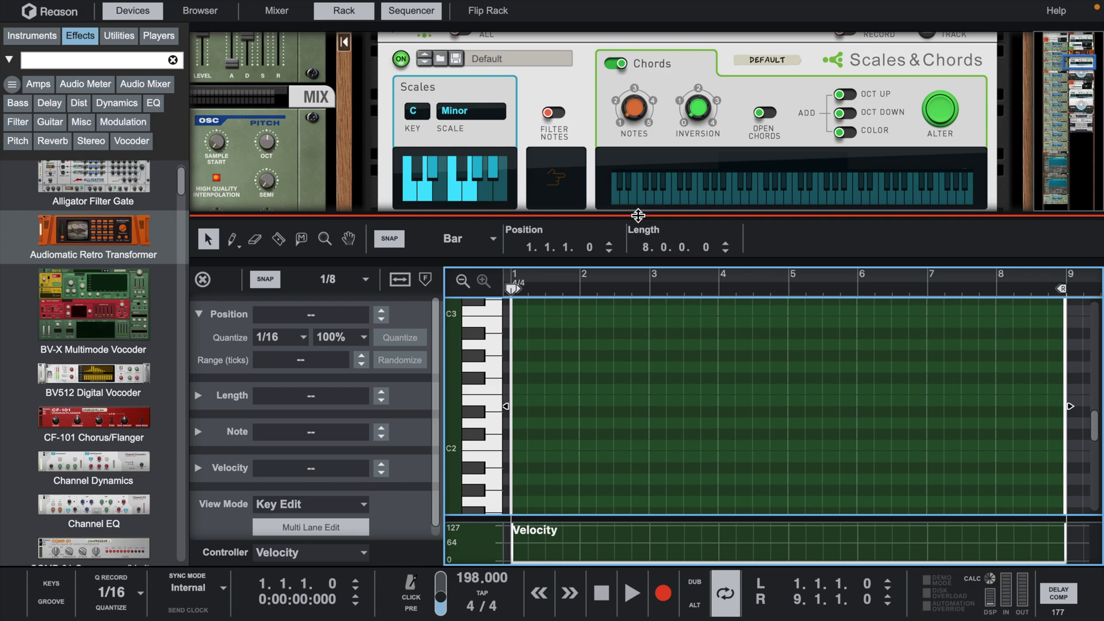
pyautogui.moveTo(639, 215); pyautogui.dragTo(651, 102)
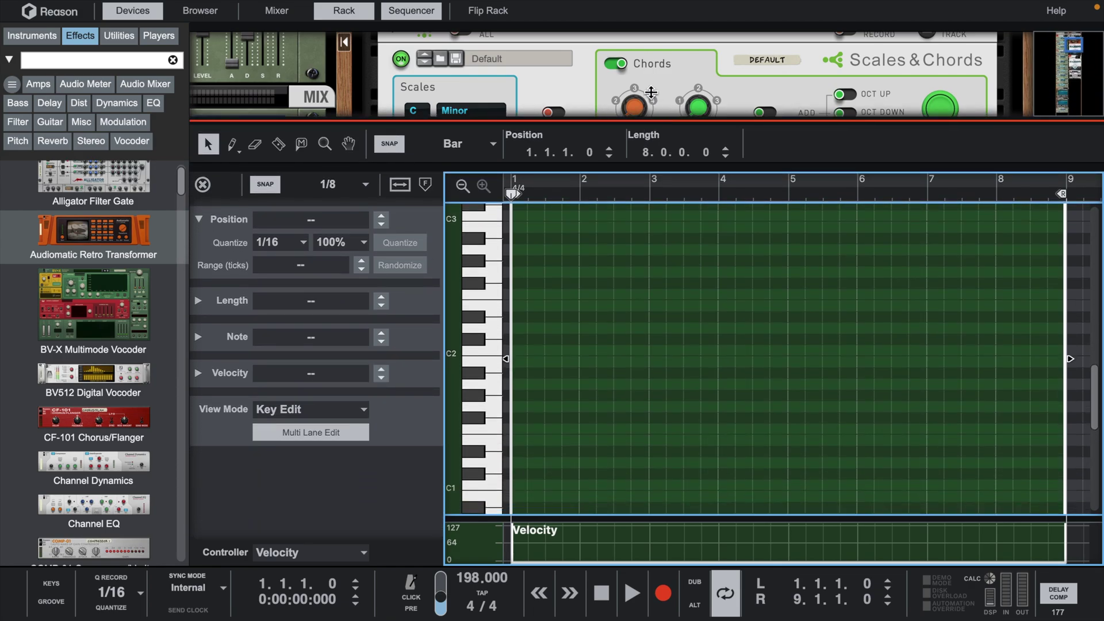
pyautogui.moveTo(654, 75); pyautogui.dragTo(655, 81)
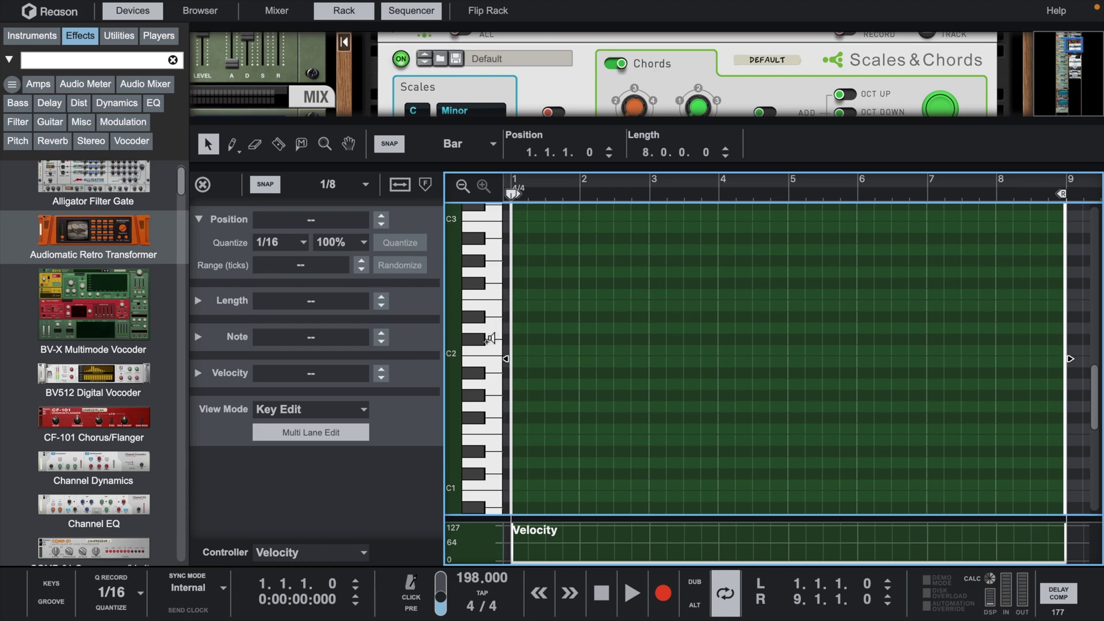
pyautogui.click(498, 467)
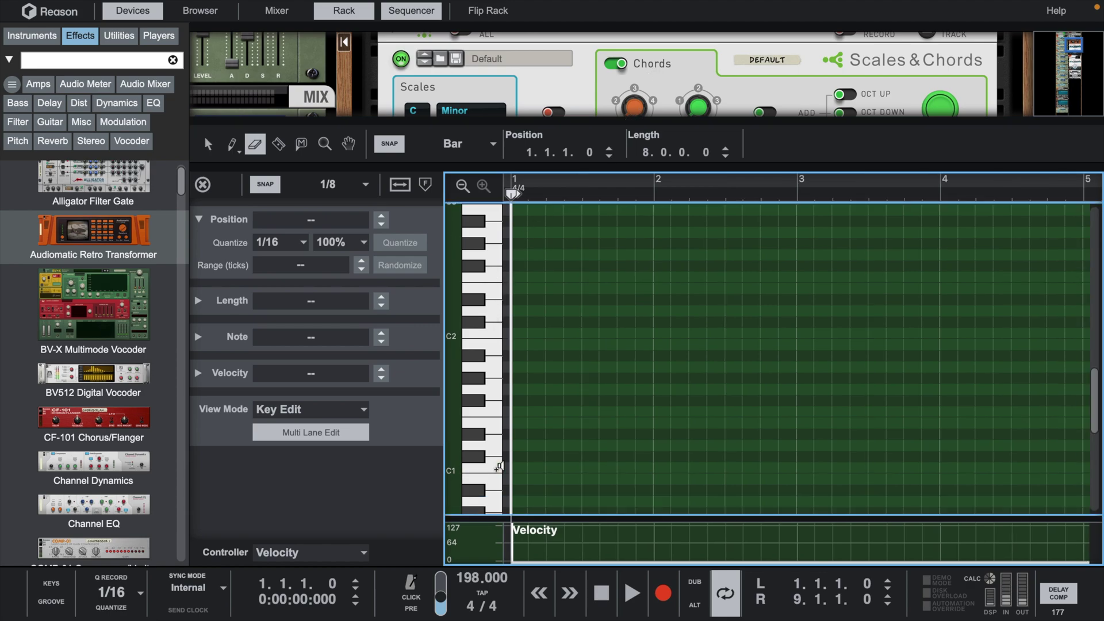
# Step: Draw the bar 1 notes: C1 over the first half, two consecutive C2 notes filling the bar, and G1 over the second half
pyautogui.press('d')
pyautogui.moveTo(515, 467); pyautogui.dragTo(566, 465)
pyautogui.moveTo(514, 334); pyautogui.dragTo(651, 334)
pyautogui.click(587, 390)
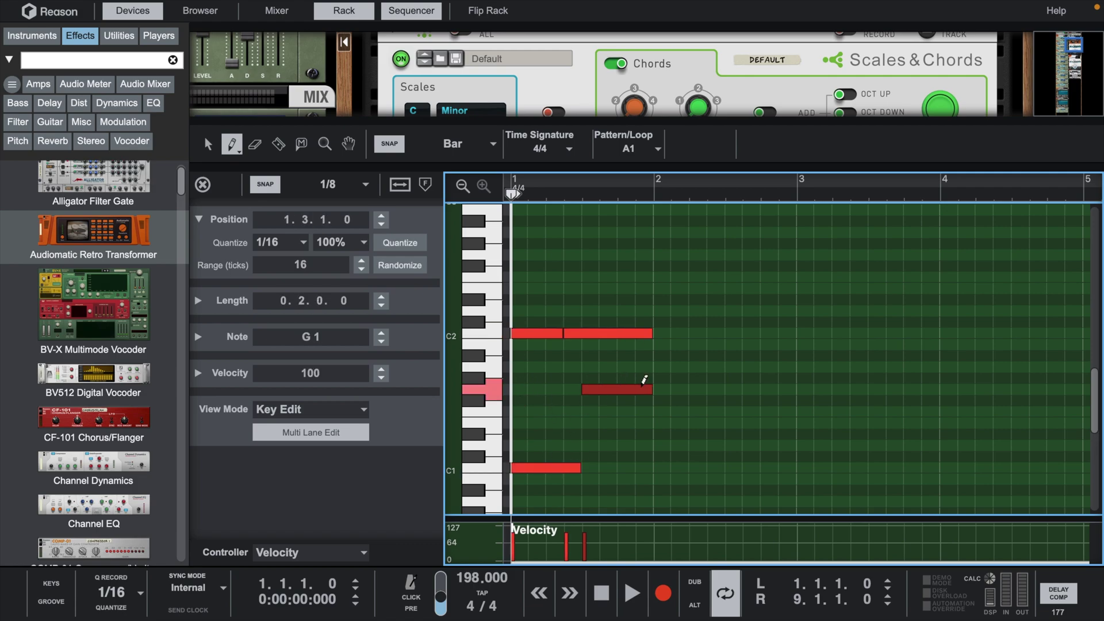
pyautogui.press('space')
pyautogui.press('space')
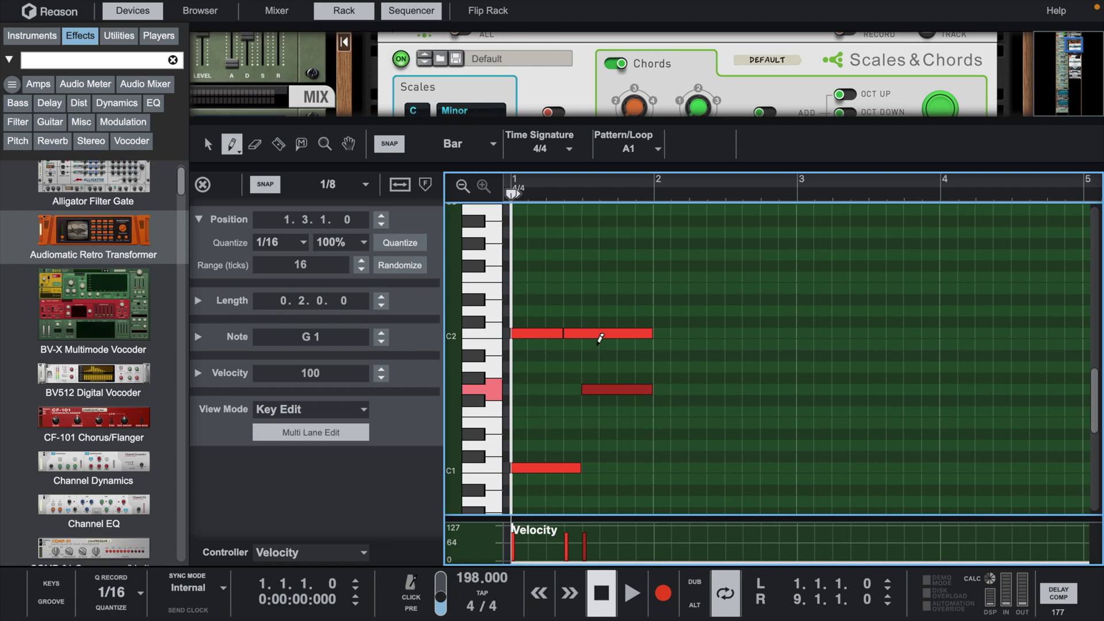
# Step: Add F2 from beat 3 and G2 on beat 4 of bar 1, plus an A2 filling bar 2, and play it
pyautogui.moveTo(592, 275)
pyautogui.mouseDown()
pyautogui.moveTo(650, 275)
pyautogui.moveTo(644, 251)
pyautogui.moveTo(800, 242)
pyautogui.mouseUp()
pyautogui.press('space')
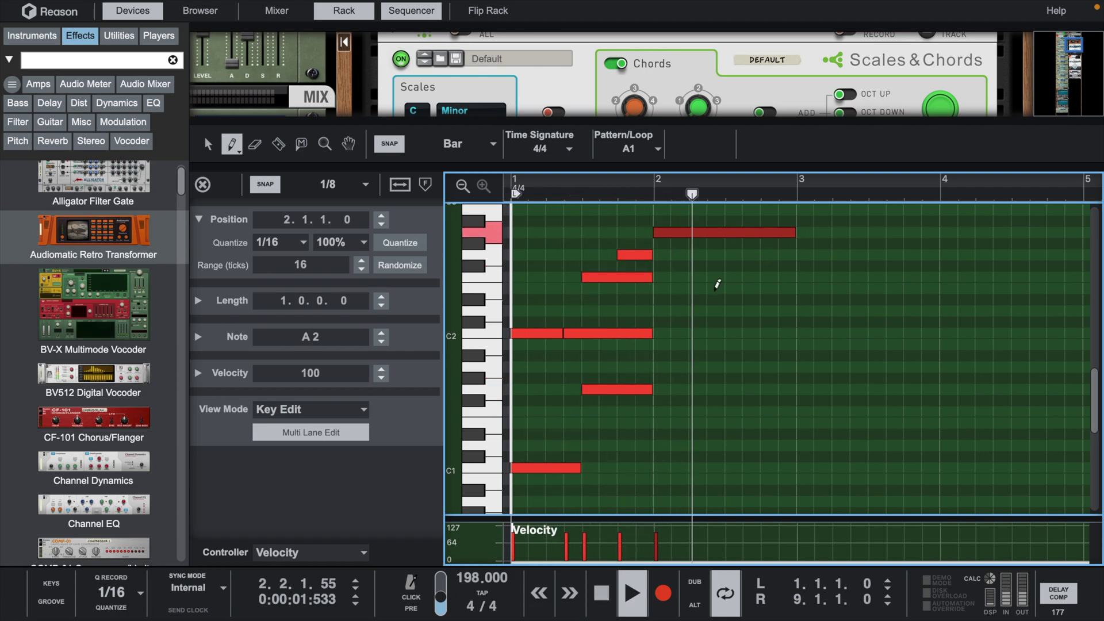
pyautogui.press('space')
# Step: Extend the second C2 note to the end of bar 2 and draw a two-bar G#1 note starting at bar 2
pyautogui.press('q')
pyautogui.click(655, 334)
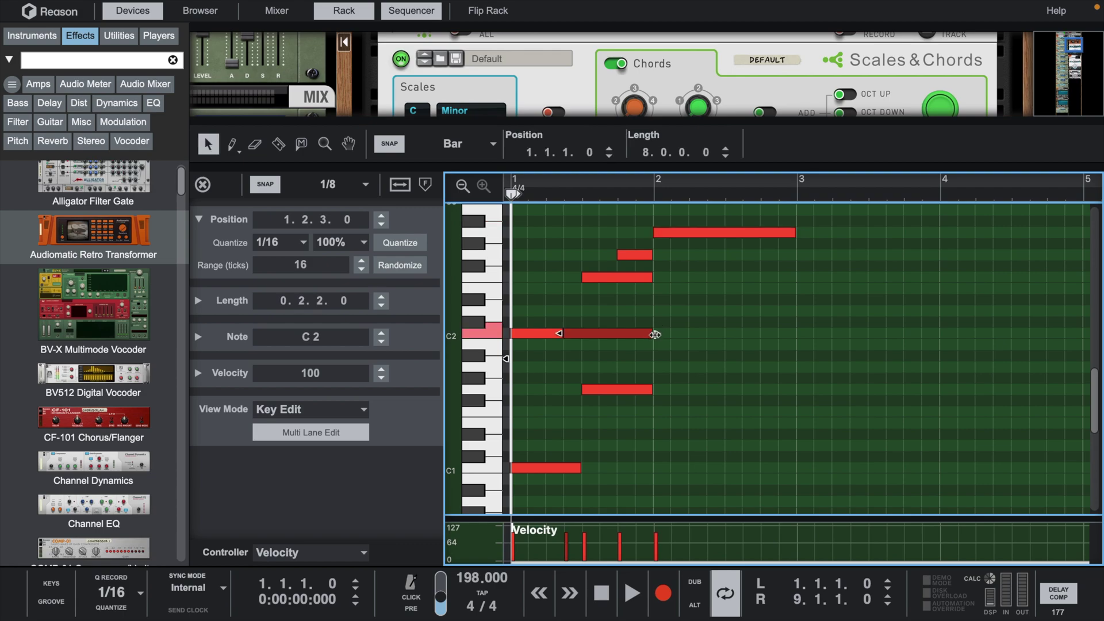
pyautogui.press('w')
pyautogui.moveTo(654, 377); pyautogui.dragTo(931, 363)
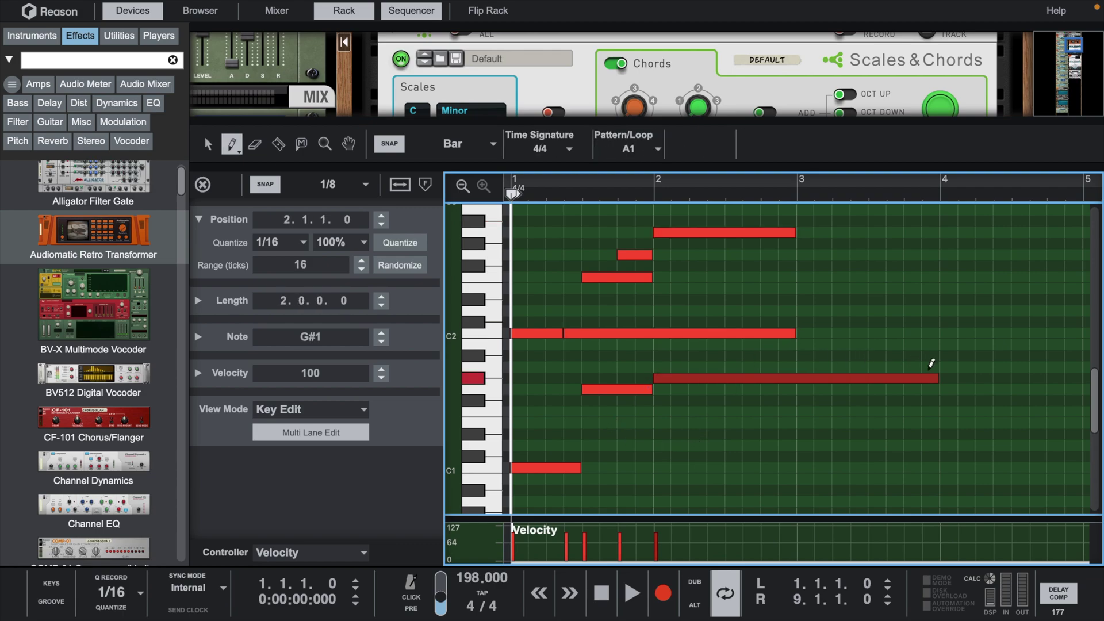
pyautogui.press('space')
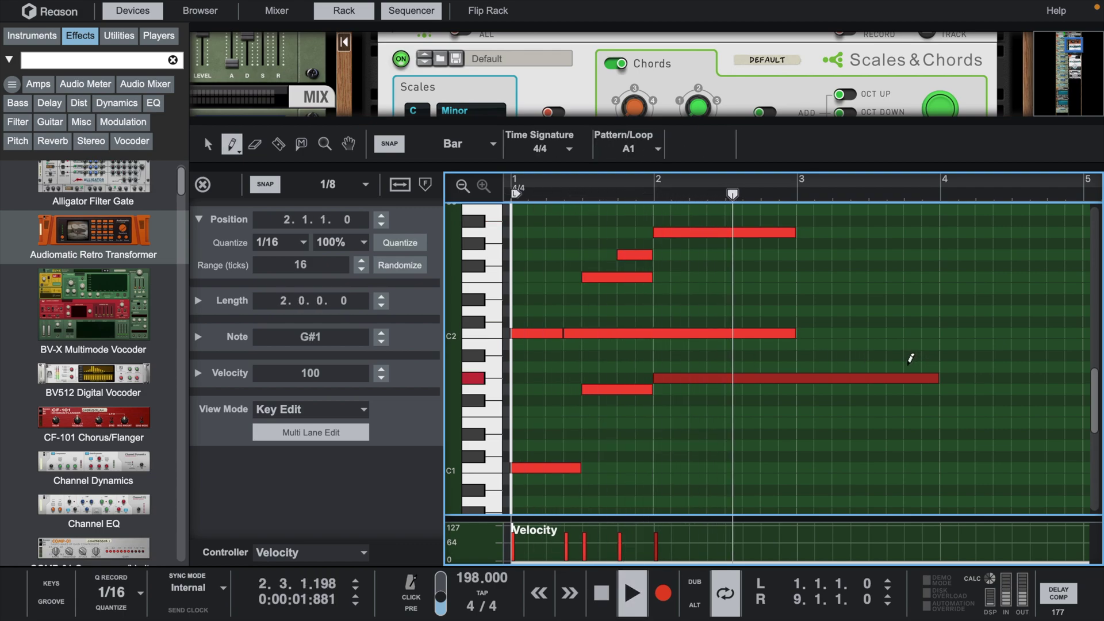
# Step: Draw a C3 note at the start of bar 3 with a length of 1.3.2.0
pyautogui.scroll(2, 910, 358)
pyautogui.press('space')
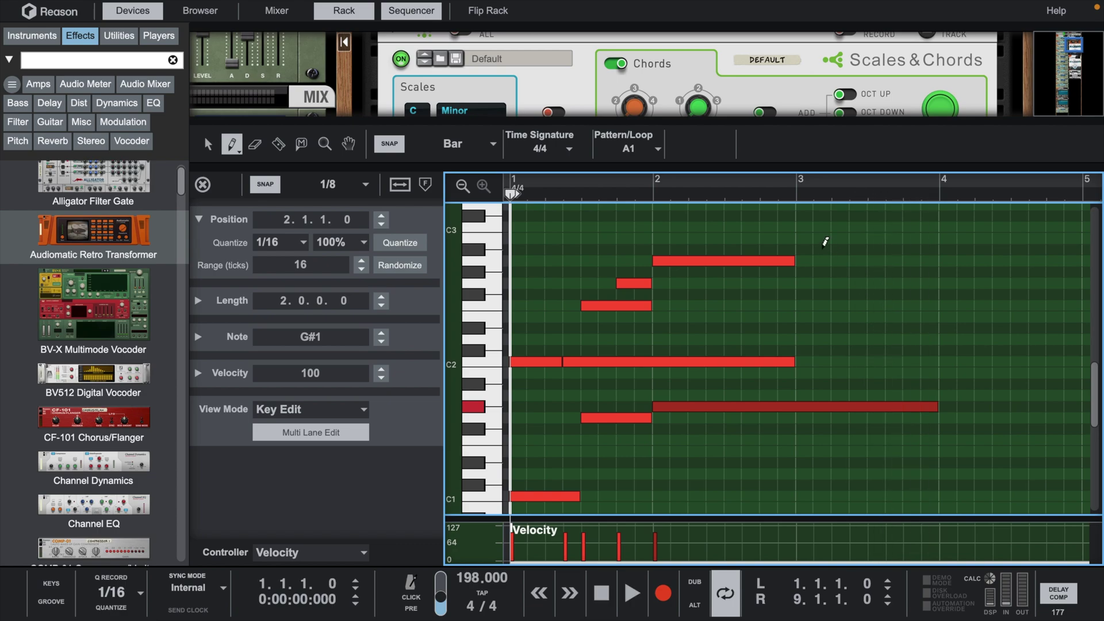
pyautogui.moveTo(801, 228); pyautogui.dragTo(935, 246)
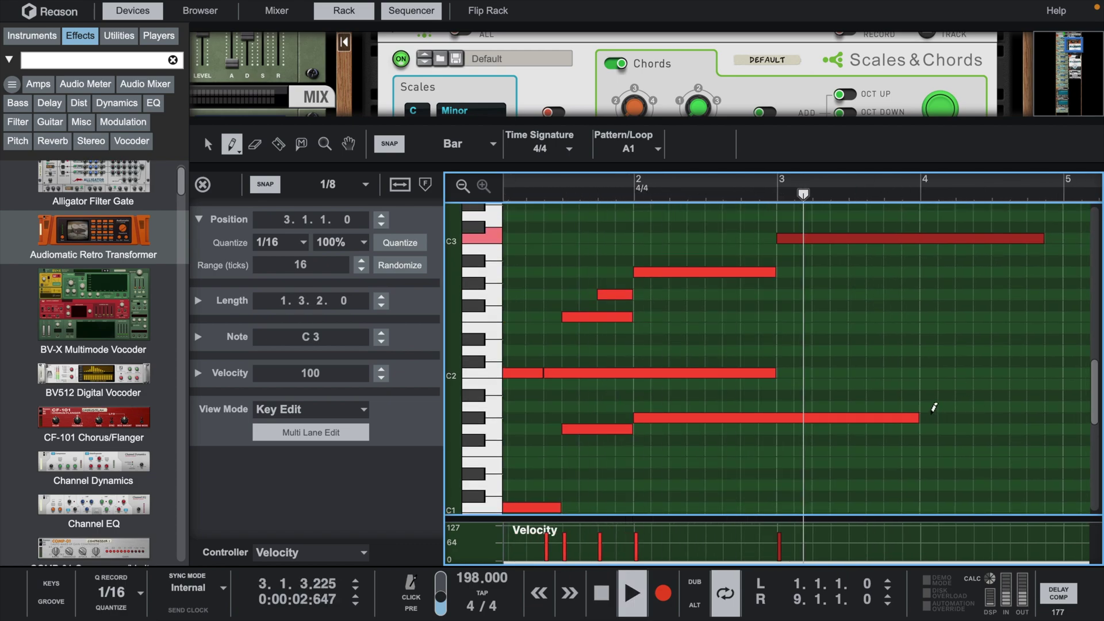
# Step: Fill bar 4 with a G#1 note over its first half and a G1 note over its second half
pyautogui.moveTo(931, 415); pyautogui.dragTo(996, 412)
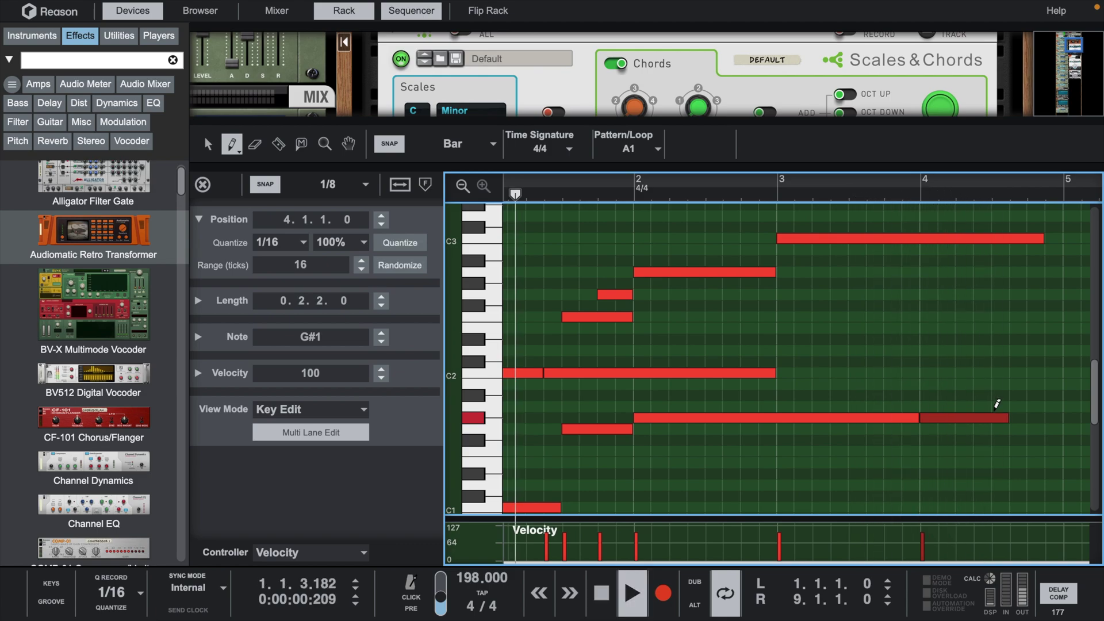
pyautogui.press('q')
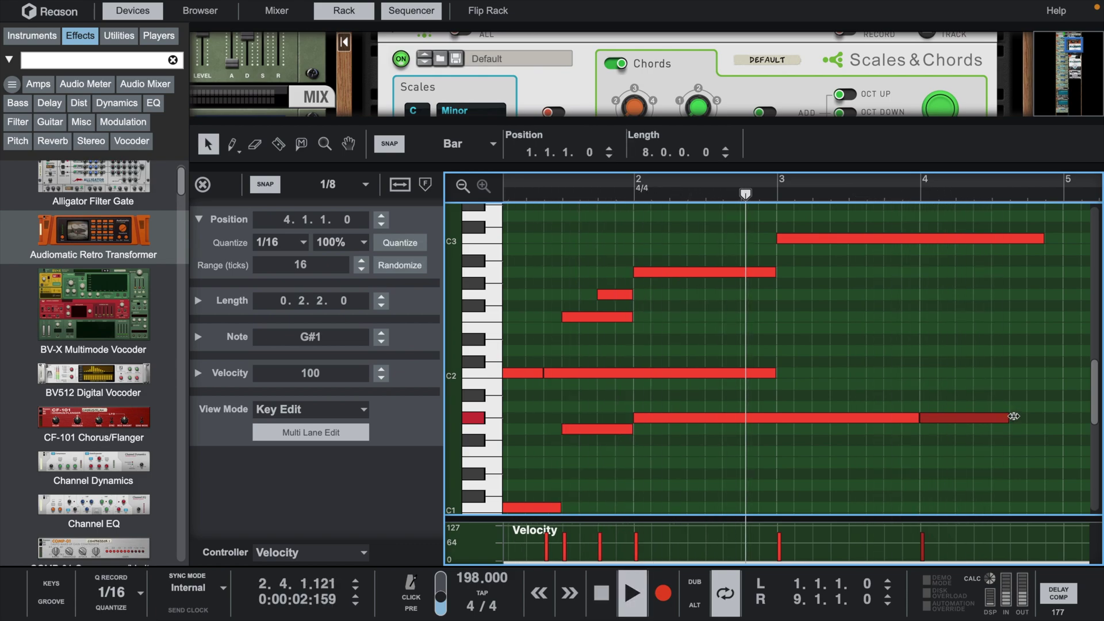
pyautogui.moveTo(1014, 416)
pyautogui.mouseDown()
pyautogui.moveTo(992, 416)
pyautogui.moveTo(1027, 428)
pyautogui.mouseUp()
pyautogui.press('w')
pyautogui.press('space')
pyautogui.press('space')
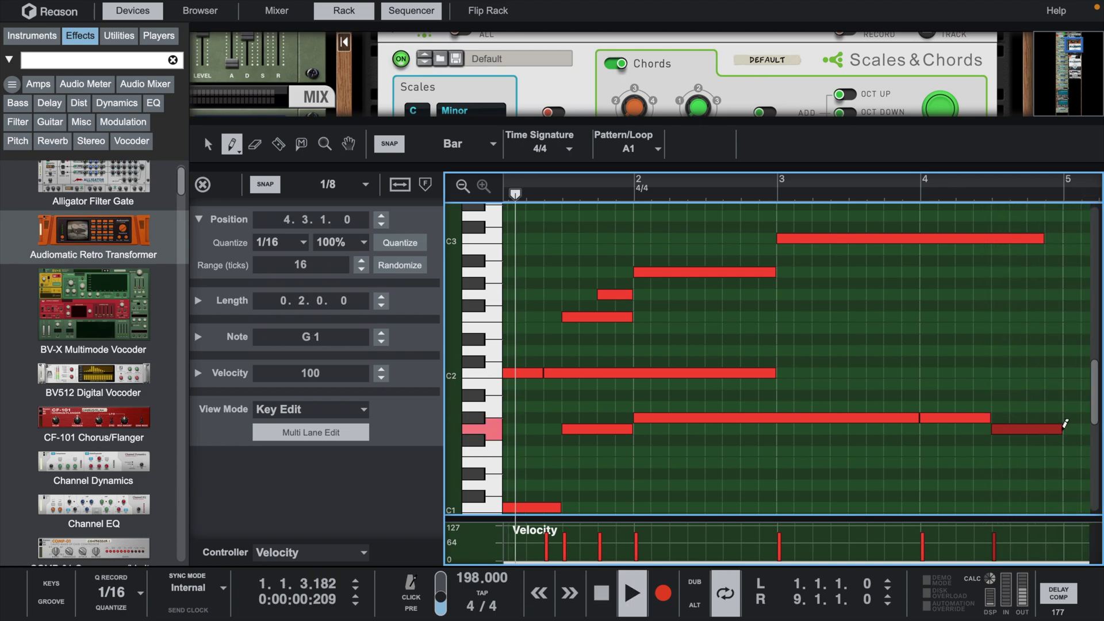
# Step: Draw an ascending run of eighth notes from the start of bar 4: F#3, G3, G#3 and A#3
pyautogui.scroll(5, 871, 314)
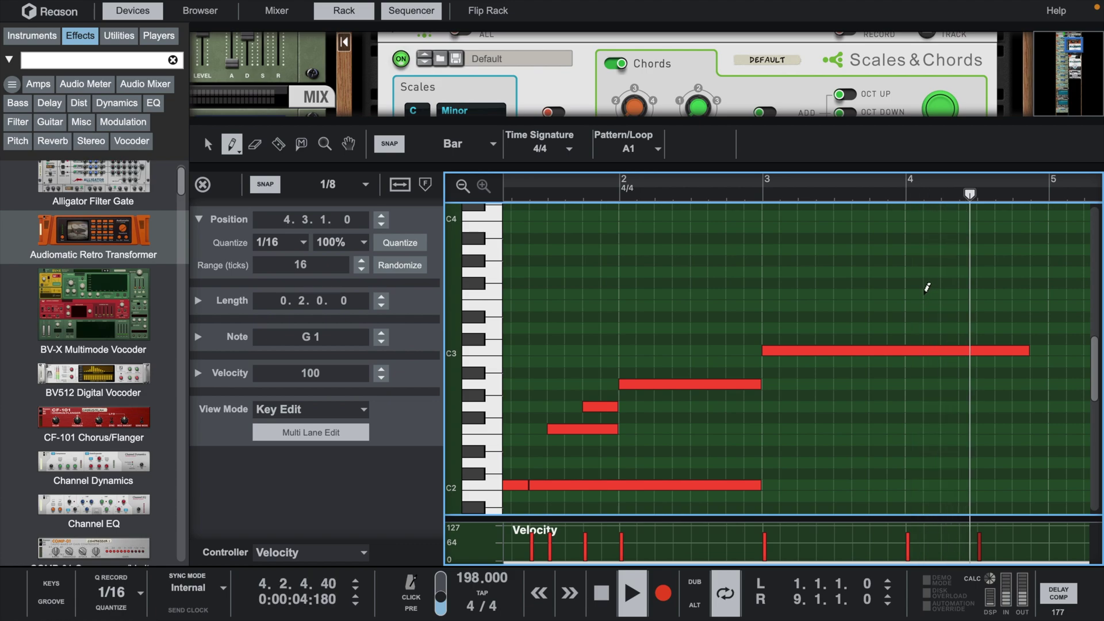
pyautogui.press('space')
pyautogui.click(913, 283)
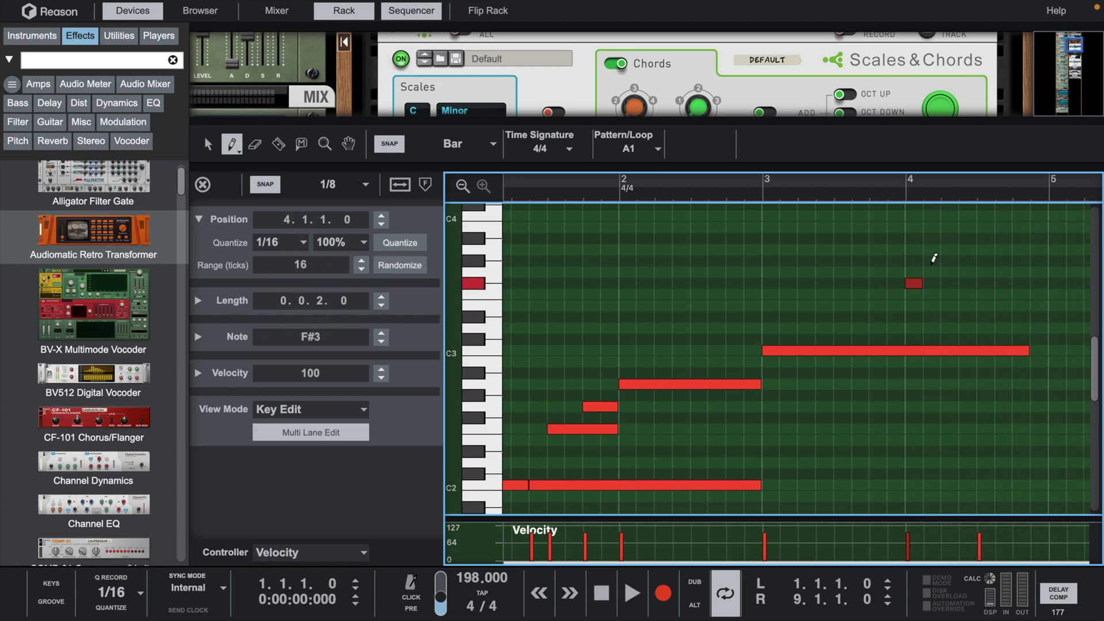
pyautogui.click(932, 261)
pyautogui.press('q')
pyautogui.moveTo(931, 263); pyautogui.dragTo(931, 272)
pyautogui.keyDown('super'); pyautogui.click(950, 261); pyautogui.keyUp('super')
pyautogui.keyDown('super'); pyautogui.click(969, 238); pyautogui.keyUp('super')
pyautogui.hscroll(1, 989, 281)
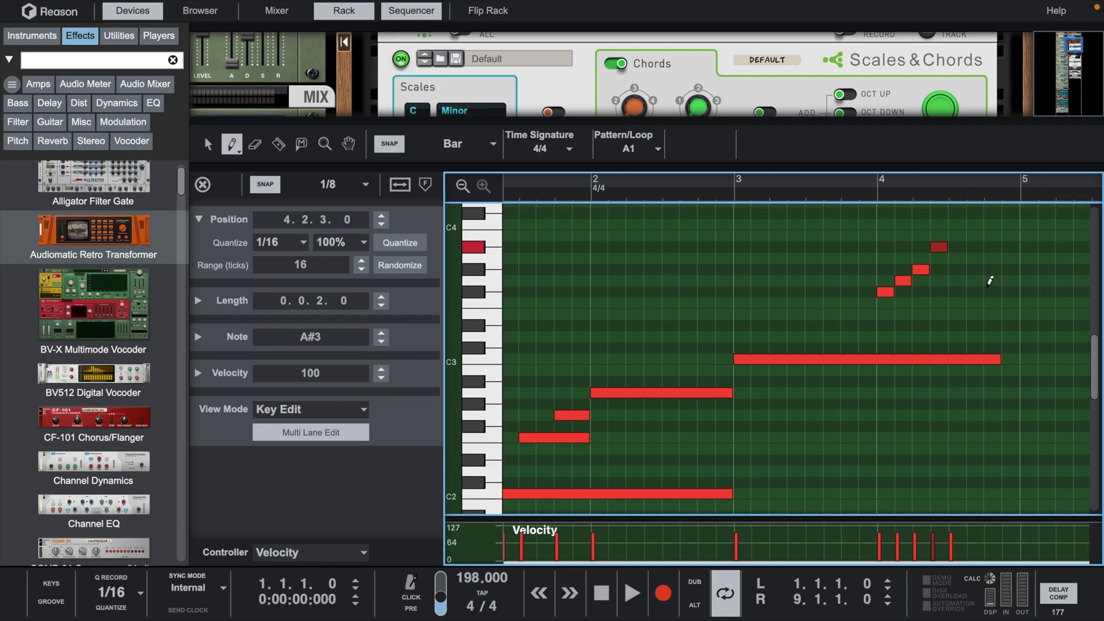
# Step: Lower the run's first note to F3 and repeat the four-note run from beat 3 of bar 3
pyautogui.hotkey('shift', 'Left')
pyautogui.hotkey('shift', 'Left')
pyautogui.moveTo(884, 296); pyautogui.dragTo(810, 305)
pyautogui.press('super+d')
pyautogui.moveTo(927, 276); pyautogui.dragTo(827, 281)
pyautogui.moveTo(916, 281); pyautogui.dragTo(915, 270)
pyautogui.moveTo(898, 292); pyautogui.dragTo(862, 247)
pyautogui.moveTo(934, 259); pyautogui.dragTo(935, 247)
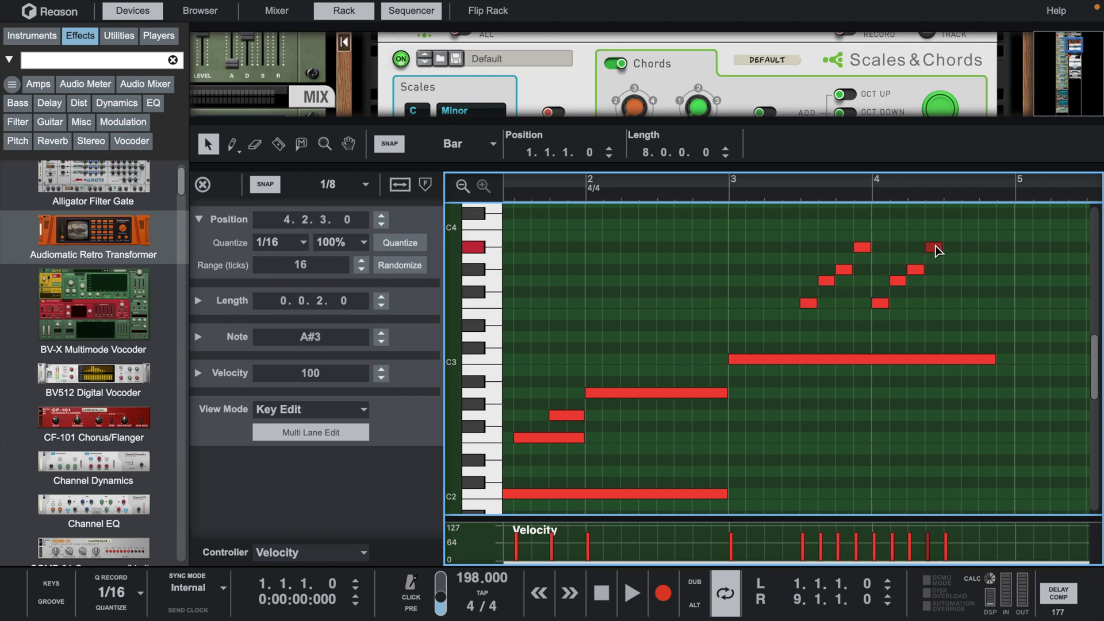
# Step: Add an F3 note at beat 3 of bar 4, right after the runs, with a length of 0.3.2.0
pyautogui.doubleClick(951, 304)
pyautogui.moveTo(964, 304); pyautogui.dragTo(1068, 306)
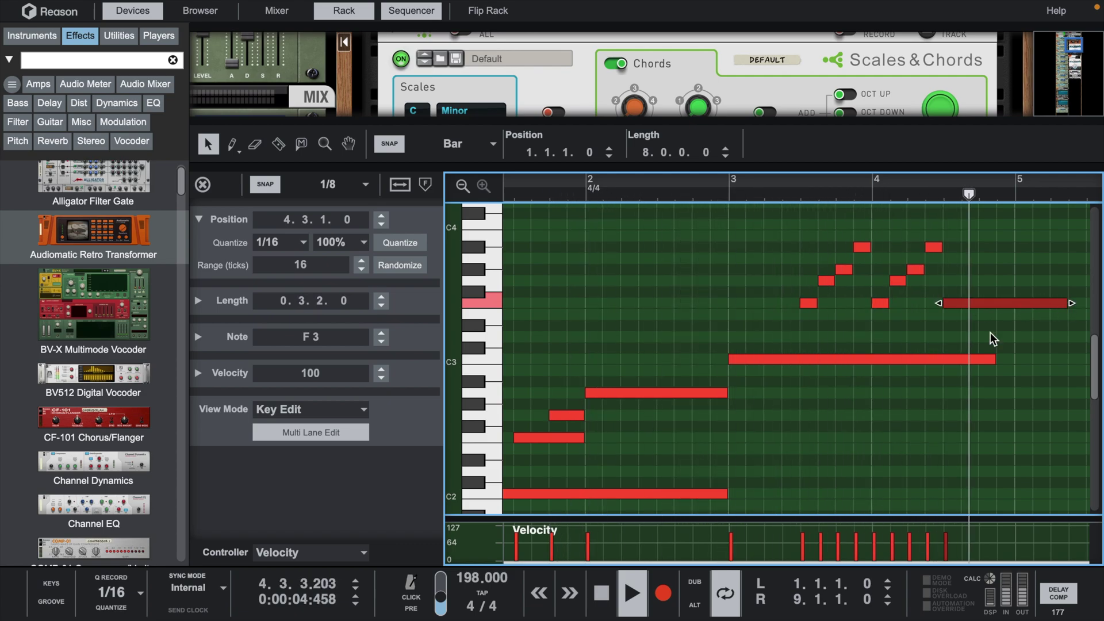
pyautogui.press('space')
# Step: Duplicate the whole four-bar phrase so that the copy starts at bar 5
pyautogui.moveTo(706, 187); pyautogui.dragTo(742, 69)
pyautogui.moveTo(819, 241); pyautogui.dragTo(506, 465)
pyautogui.keyDown('alt'); pyautogui.moveTo(532, 457); pyautogui.dragTo(796, 458); pyautogui.keyUp('alt')
# Step: Raise the copied run and its closing note by an octave, and lower the A2 notes in bars 2 and 6 to G#2
pyautogui.scroll(4, 915, 239)
pyautogui.moveTo(918, 245); pyautogui.dragTo(920, 299)
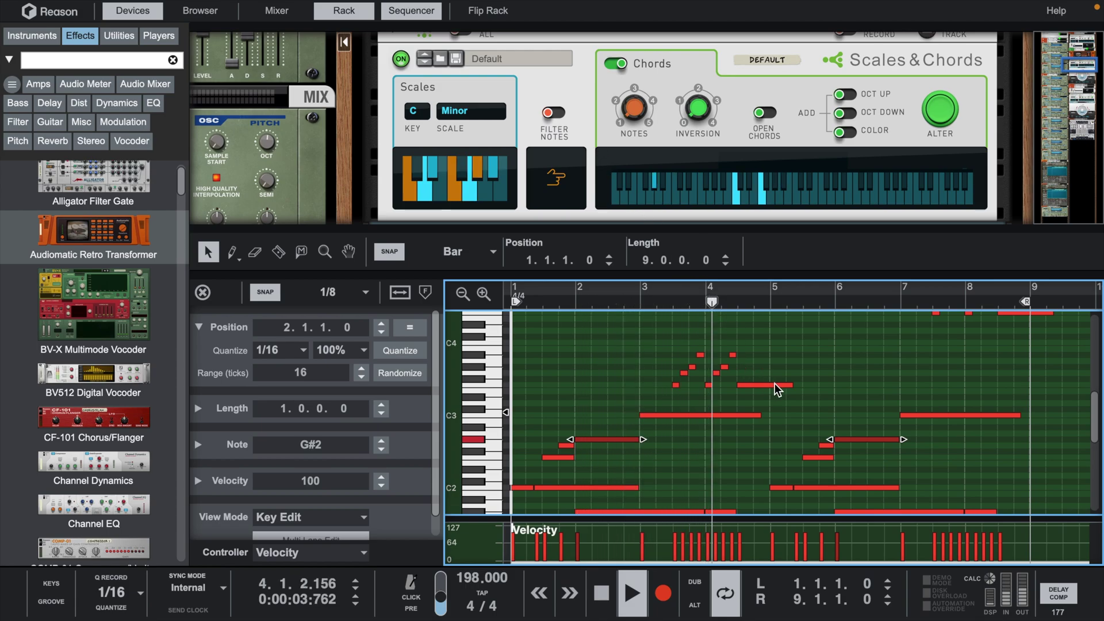
# Step: Play the loop and review the notes of the original phrase and its copy across all eight bars
pyautogui.hscroll(1, 774, 383)
pyautogui.scroll(2, 775, 383)
pyautogui.scroll(-1, 775, 383)
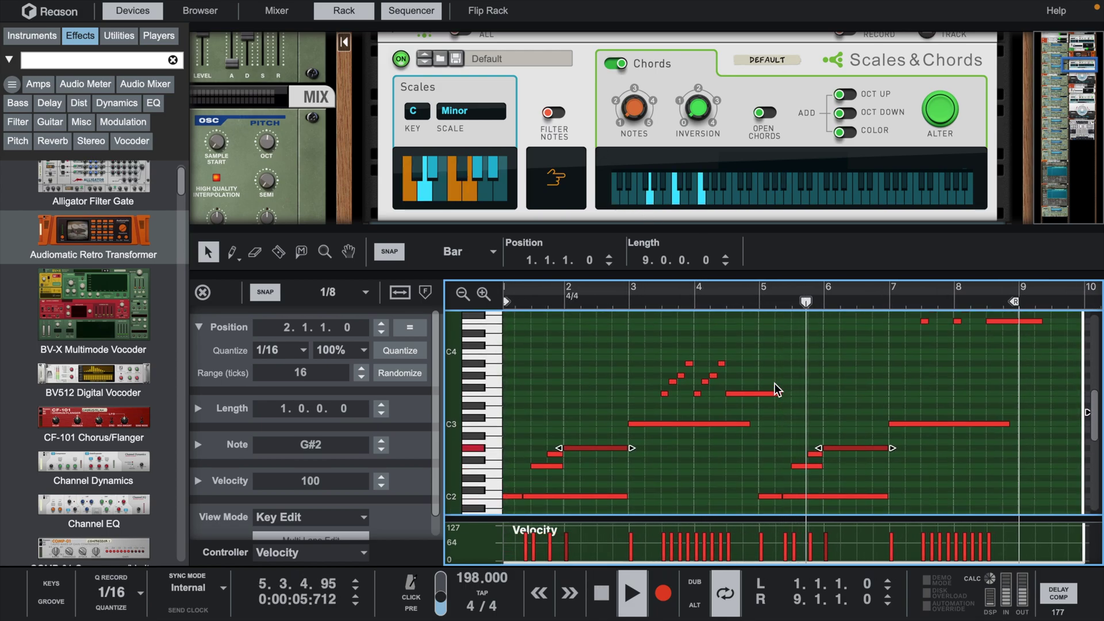
pyautogui.scroll(3, 774, 383)
pyautogui.scroll(-1, 774, 383)
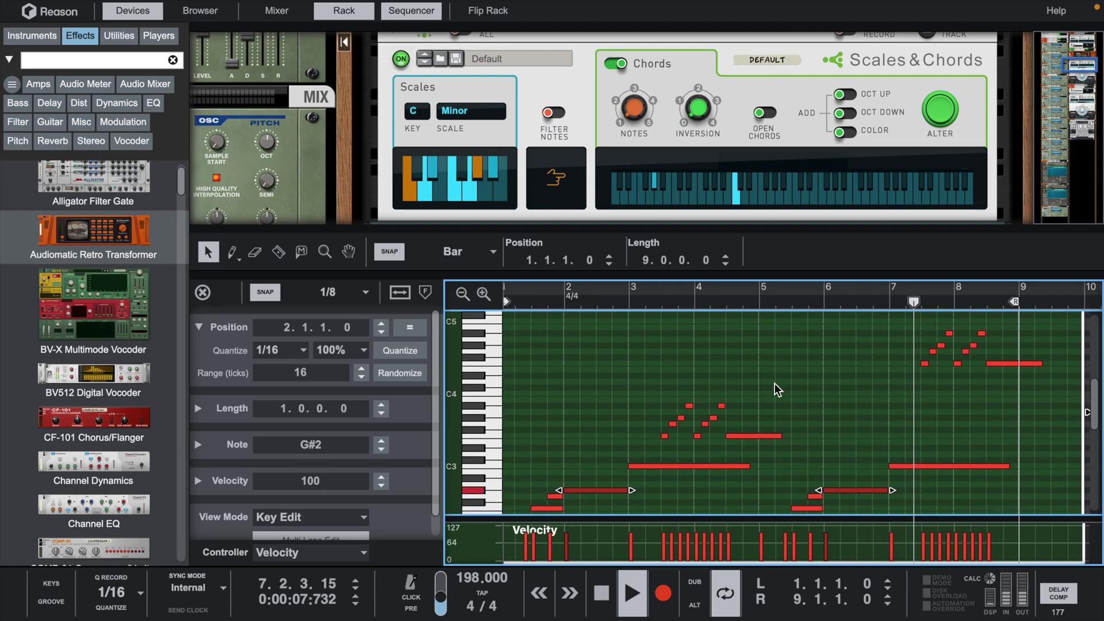
pyautogui.hscroll(1, 775, 383)
pyautogui.scroll(-2, 774, 383)
pyautogui.scroll(-7, 775, 383)
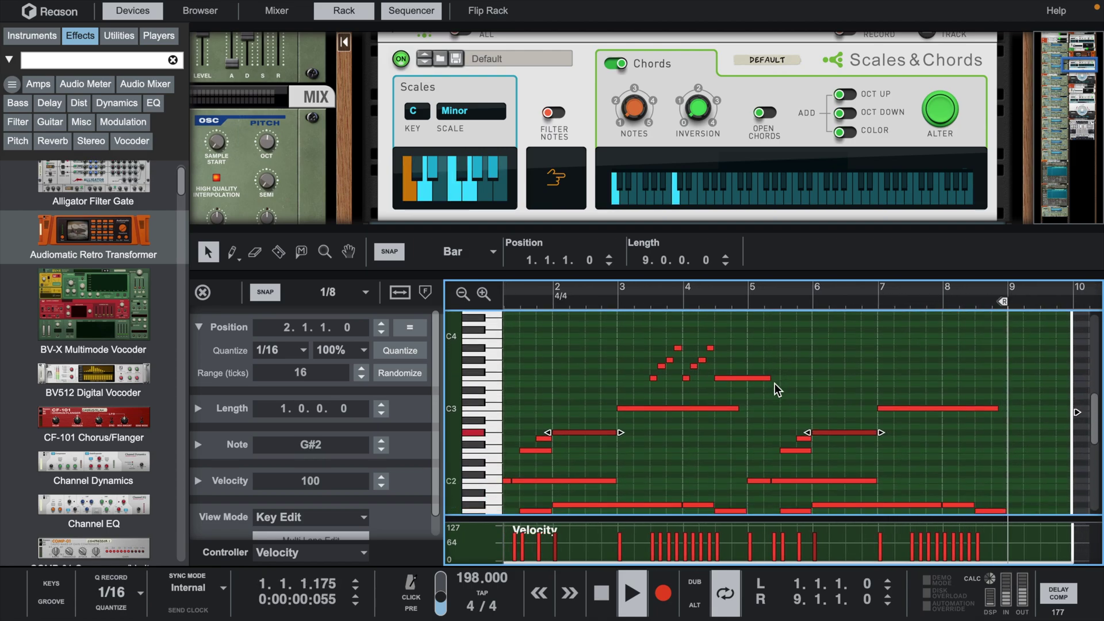
pyautogui.scroll(-1, 775, 383)
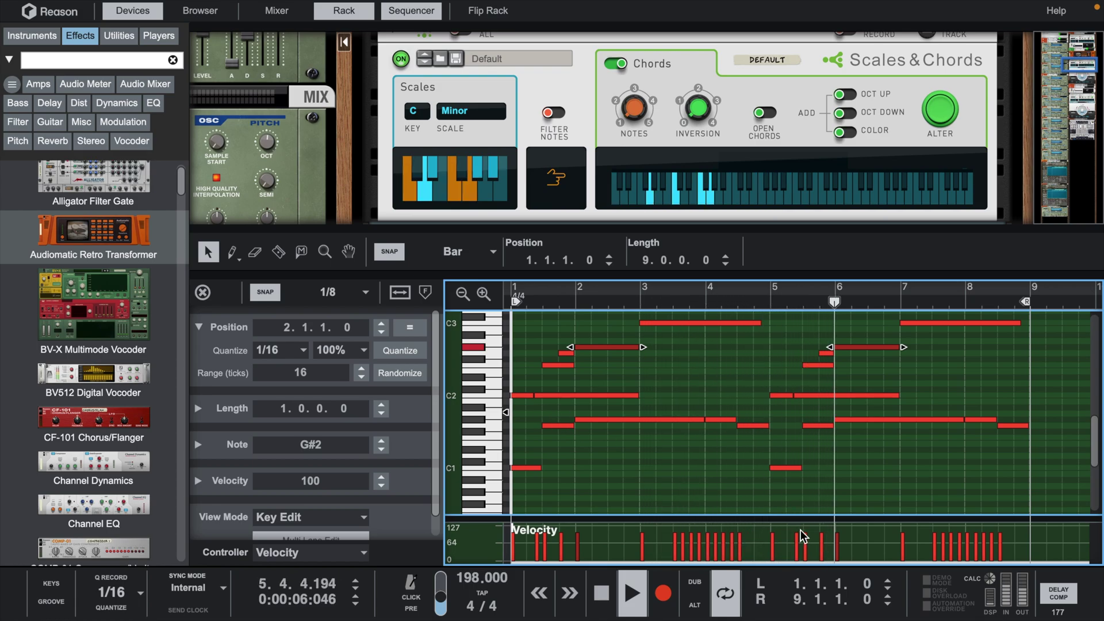
# Step: Select all notes and randomize their velocities twice with an amount of 20 percent
pyautogui.hotkey('ctrl', 'a')
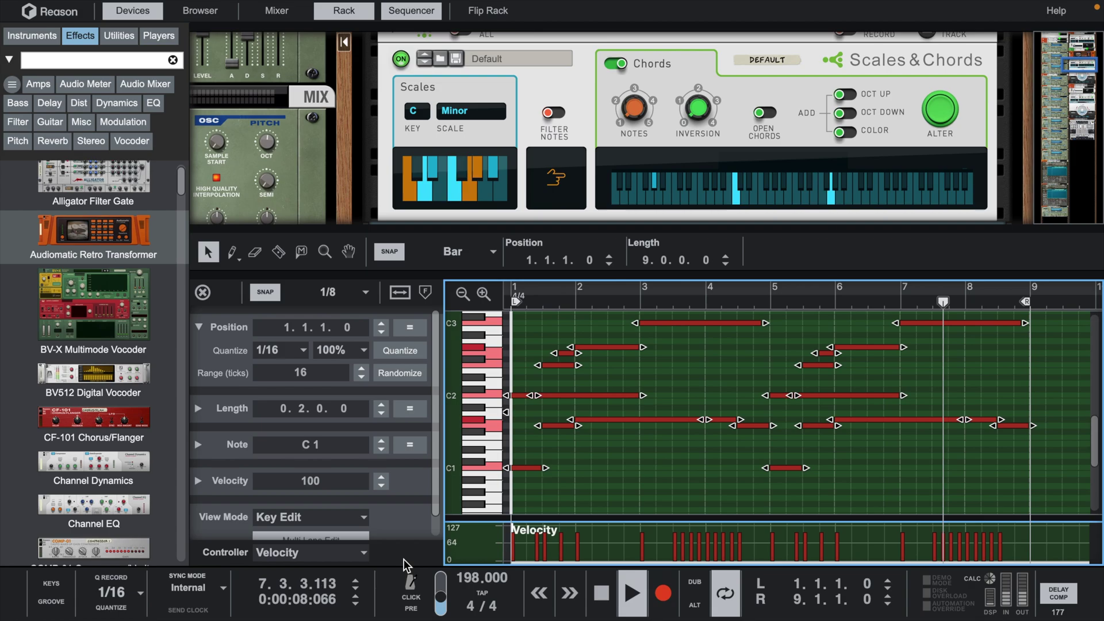
pyautogui.click(197, 479)
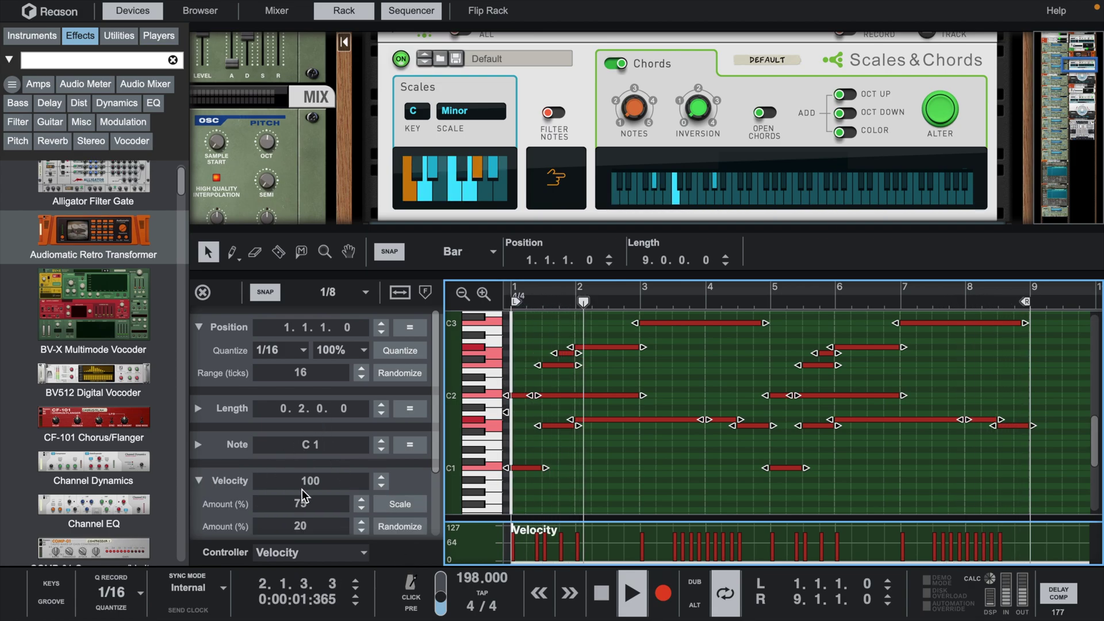
pyautogui.click(406, 530)
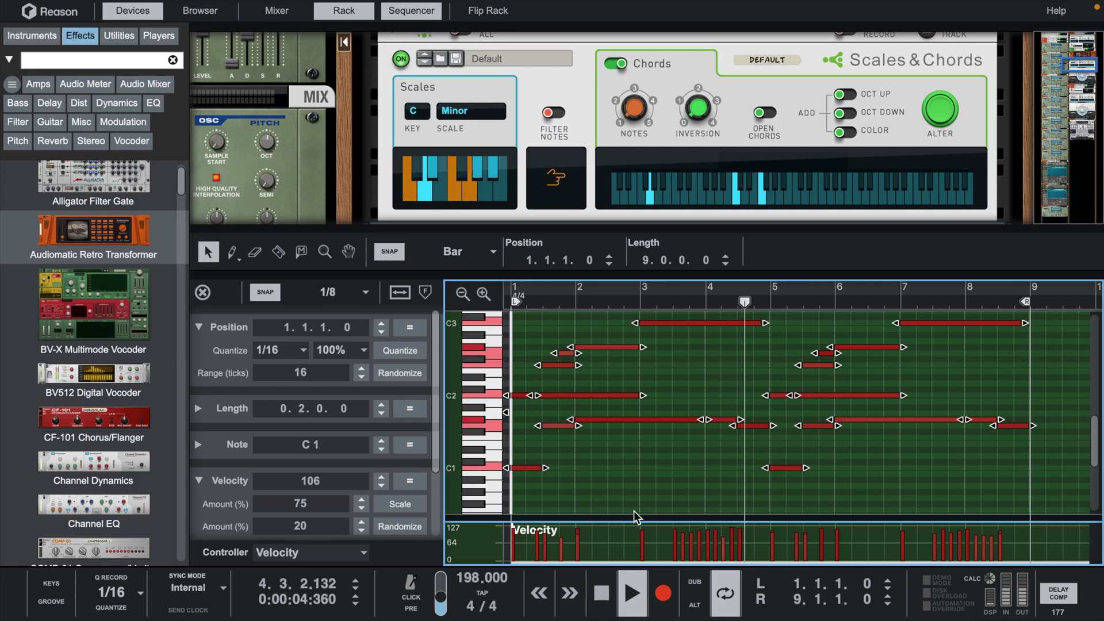
pyautogui.click(401, 528)
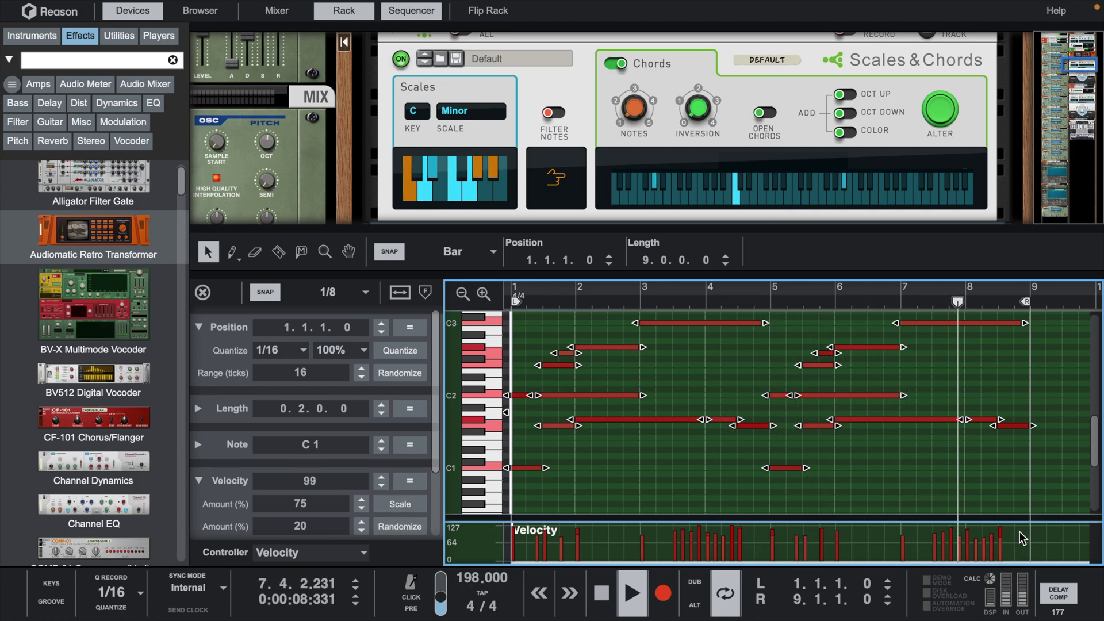
pyautogui.moveTo(1018, 532); pyautogui.dragTo(556, 552)
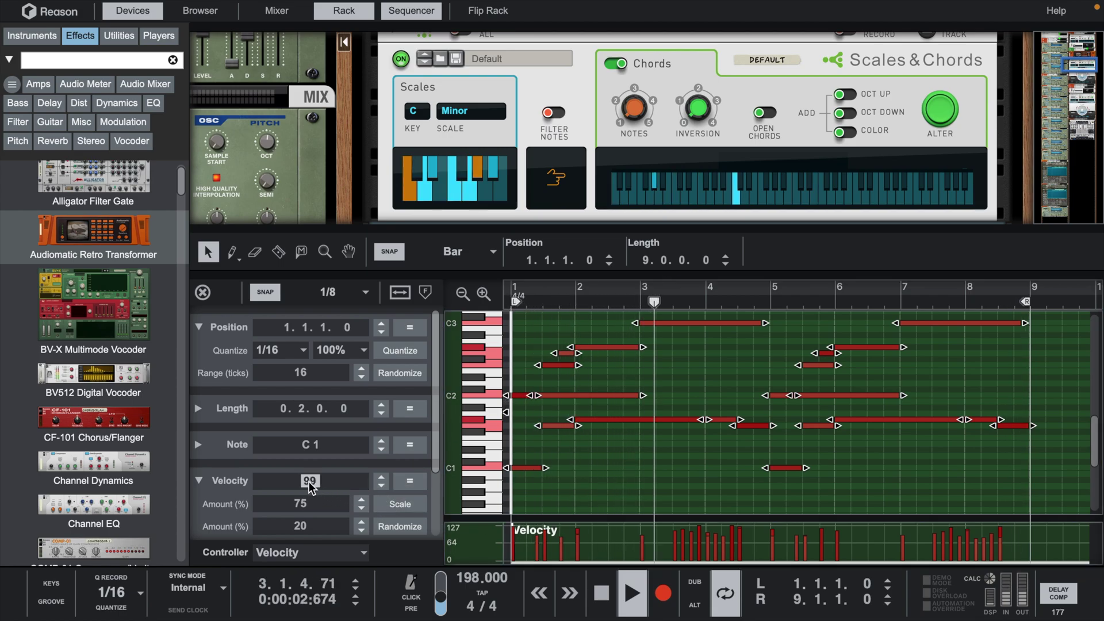
pyautogui.moveTo(308, 482); pyautogui.dragTo(315, 453)
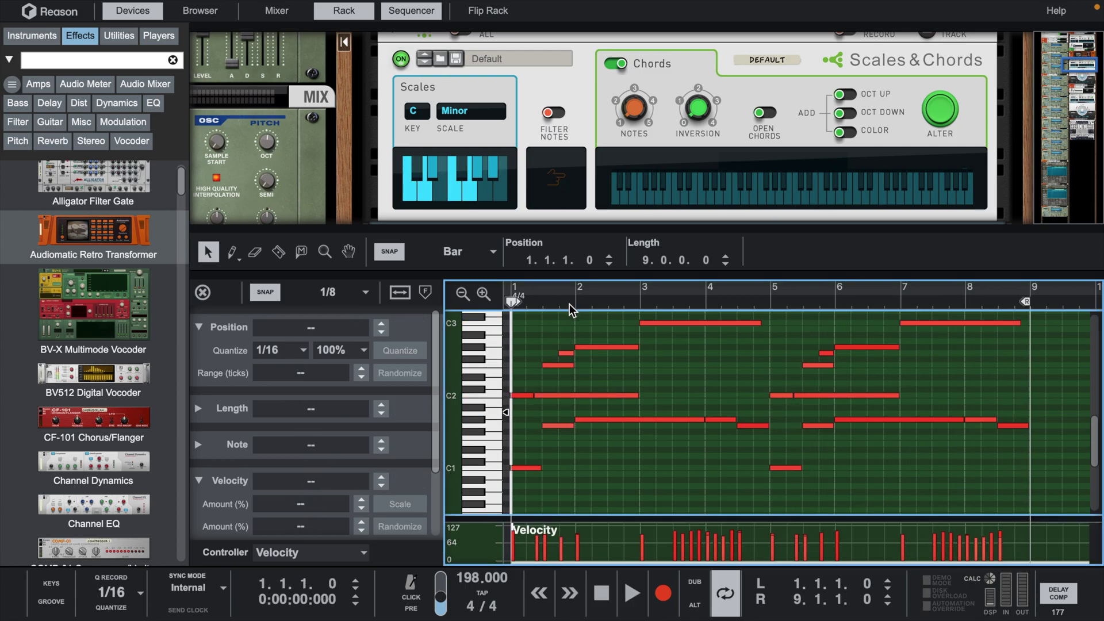
# Step: With note snapping off, trim the start of bar 1's C2 note to about 1.1.1.117 and play it back
pyautogui.click(570, 303)
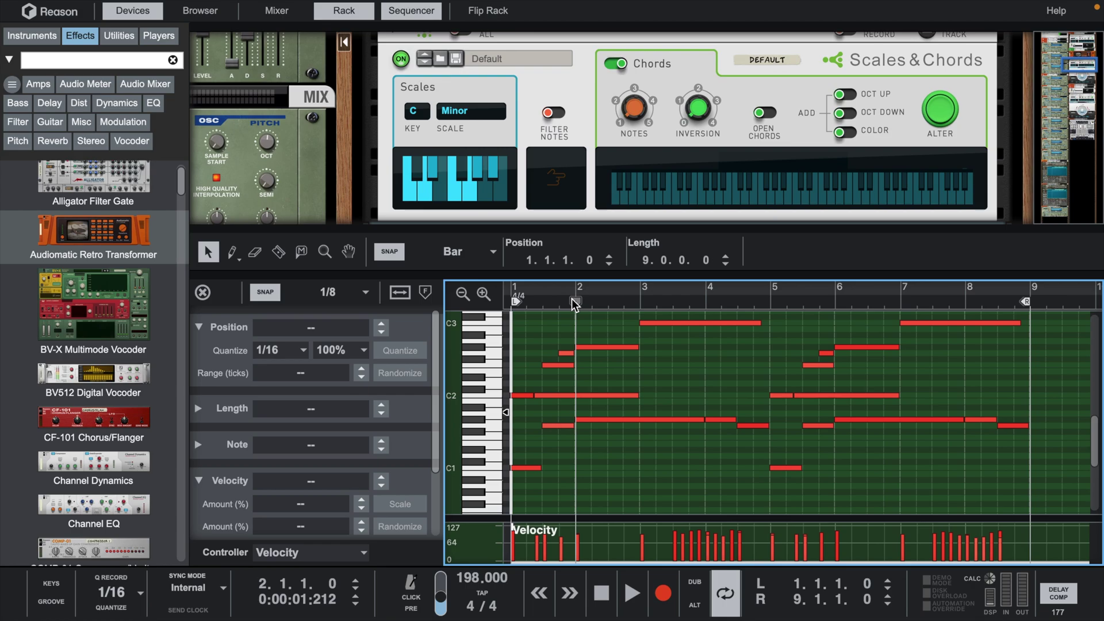
pyautogui.scroll(2, 705, 490)
pyautogui.scroll(1, 705, 490)
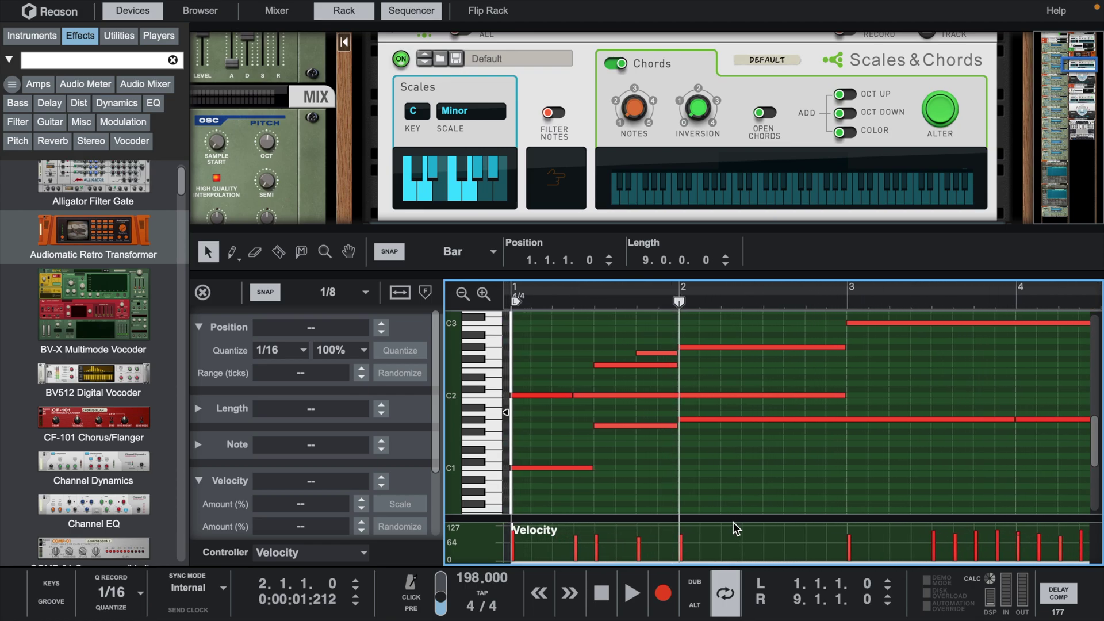
pyautogui.scroll(1, 332, 291)
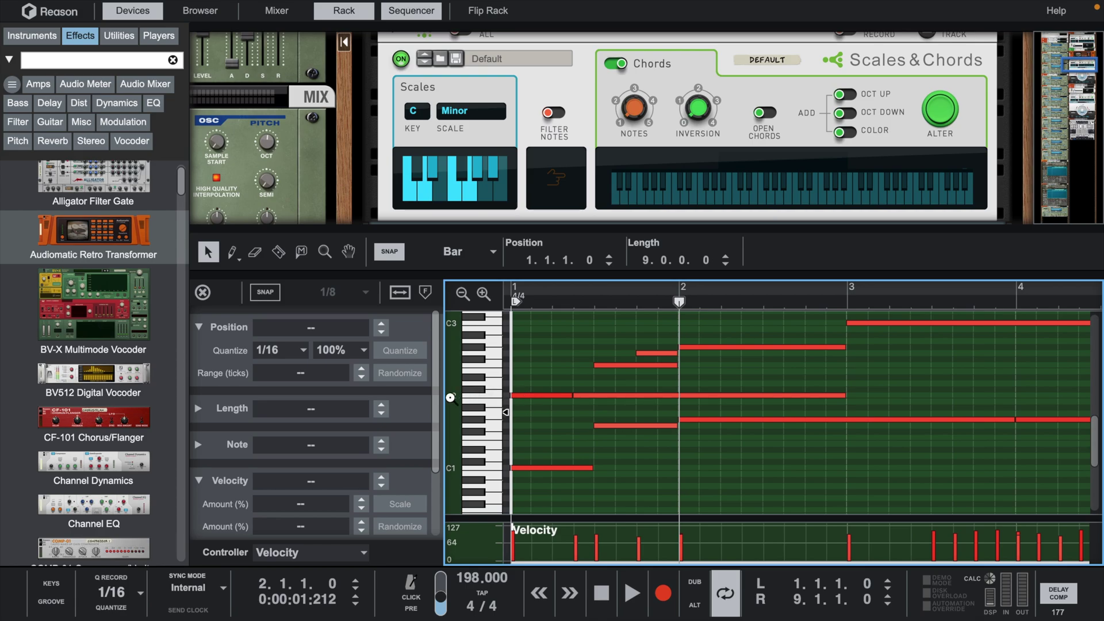
pyautogui.moveTo(450, 397); pyautogui.dragTo(664, 372)
pyautogui.click(535, 368)
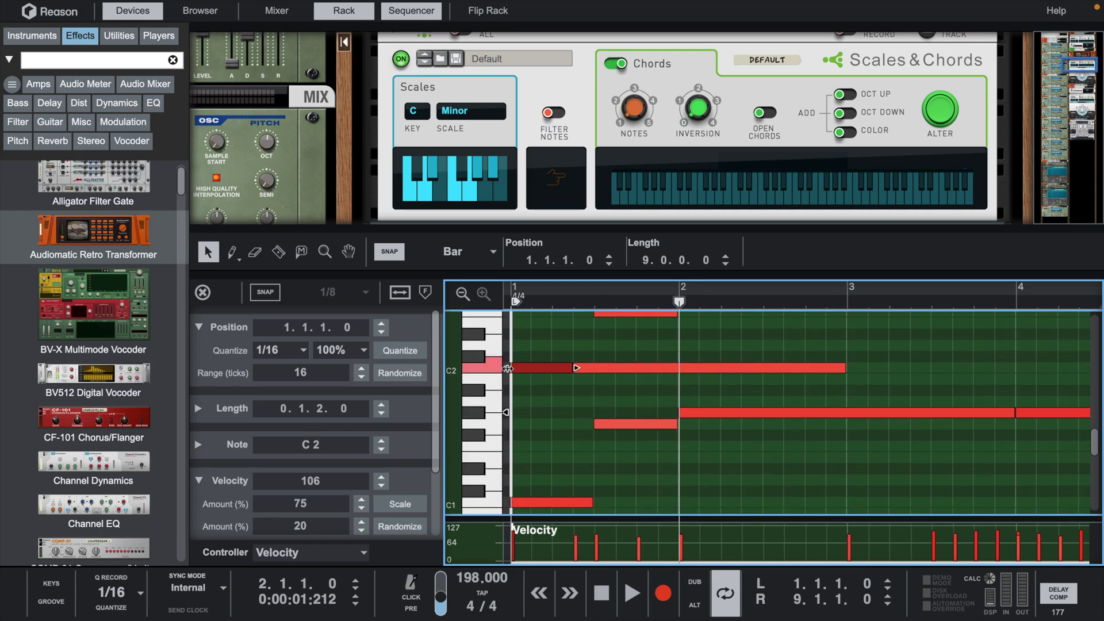
pyautogui.moveTo(515, 368); pyautogui.dragTo(513, 367)
pyautogui.hotkey('shift', 'Return')
pyautogui.press('space')
pyautogui.scroll(2, 526, 362)
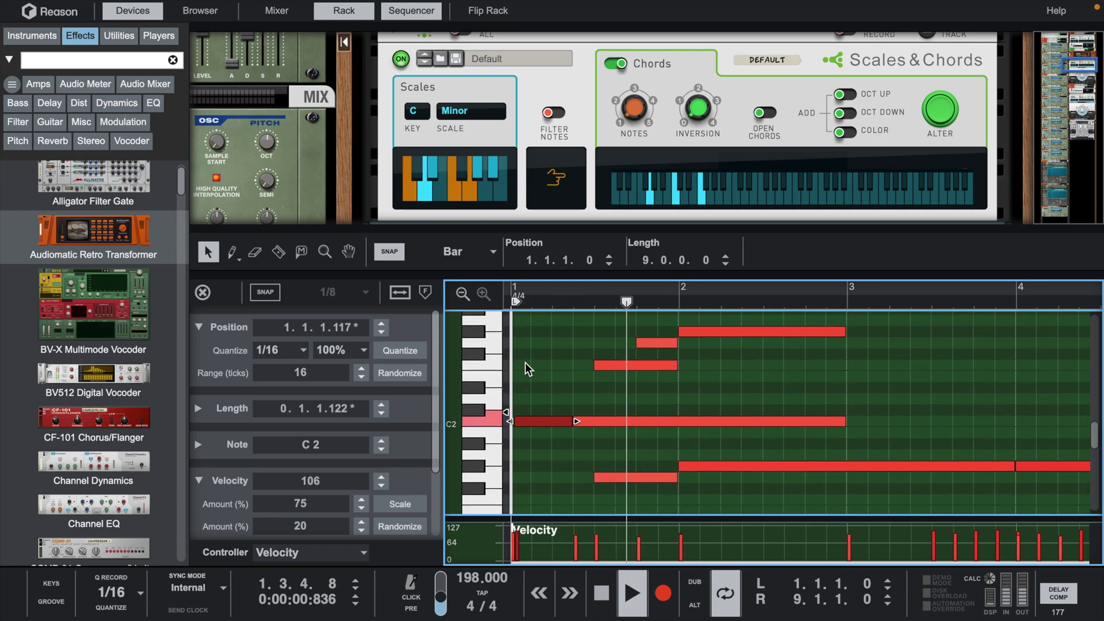
pyautogui.press('space')
# Step: Trim the start of the G#2 note in bar 2 to about 2.1.1.137 and play the phrase
pyautogui.click(693, 332)
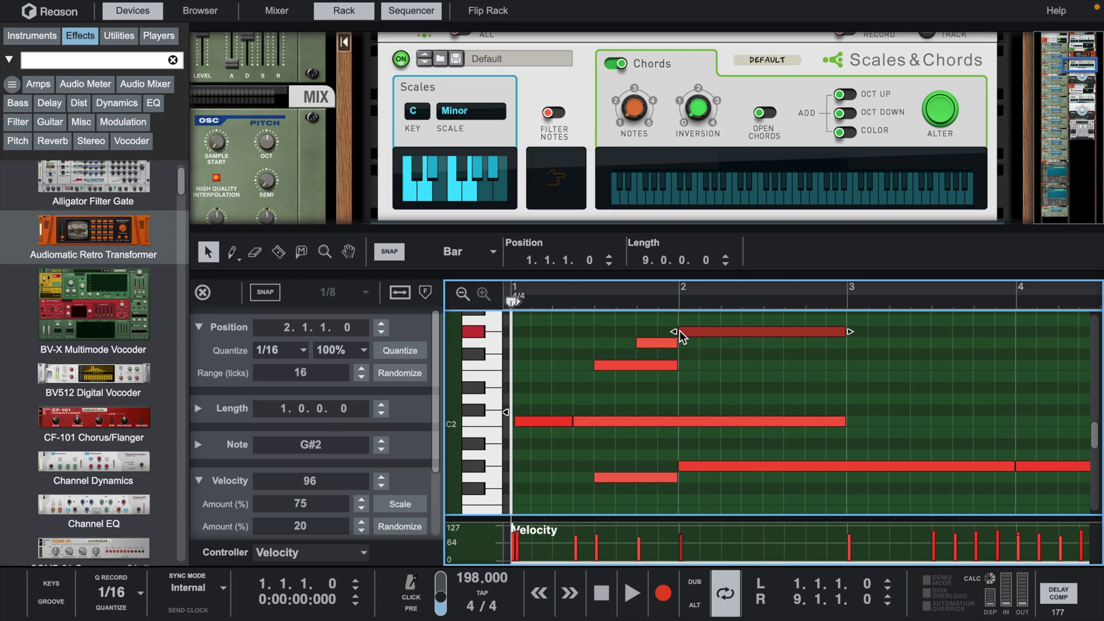
pyautogui.moveTo(680, 333); pyautogui.dragTo(678, 333)
pyautogui.press('space')
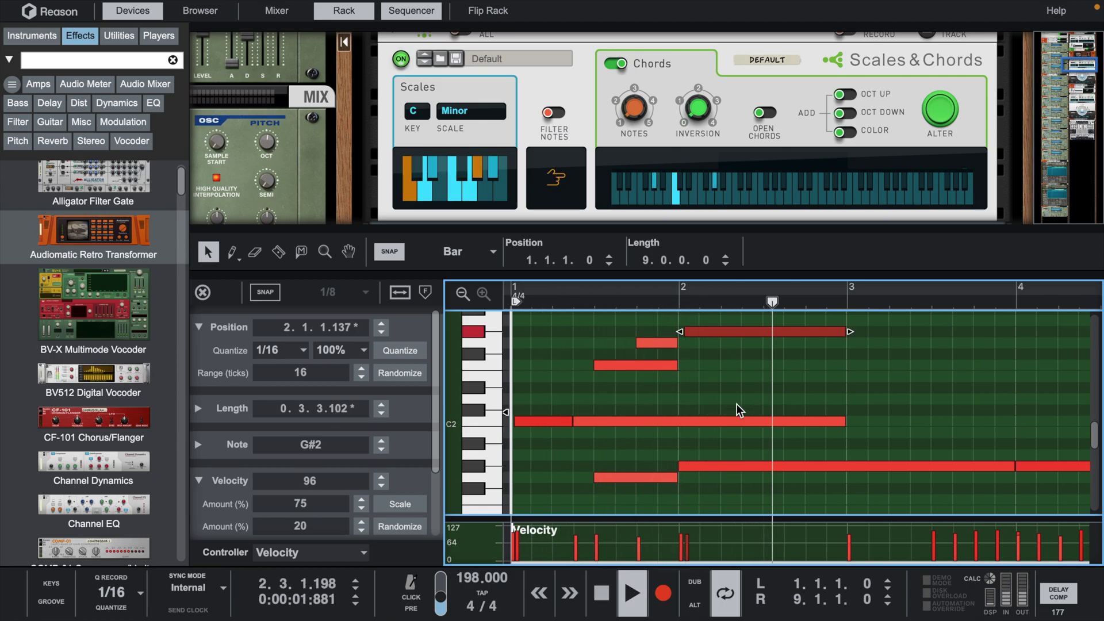
# Step: Trim the start of the first C2 note in bar 5 to about 5.1.1.137
pyautogui.hscroll(5, 737, 404)
pyautogui.scroll(-1, 736, 404)
pyautogui.hscroll(-1, 736, 403)
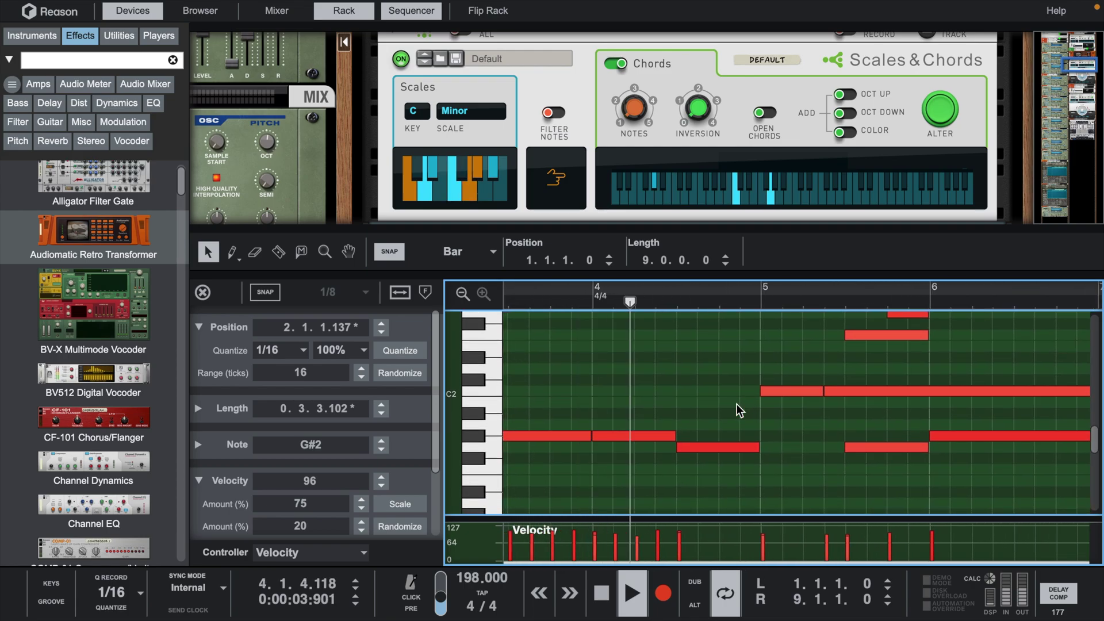
pyautogui.hscroll(2, 736, 403)
pyautogui.click(692, 402)
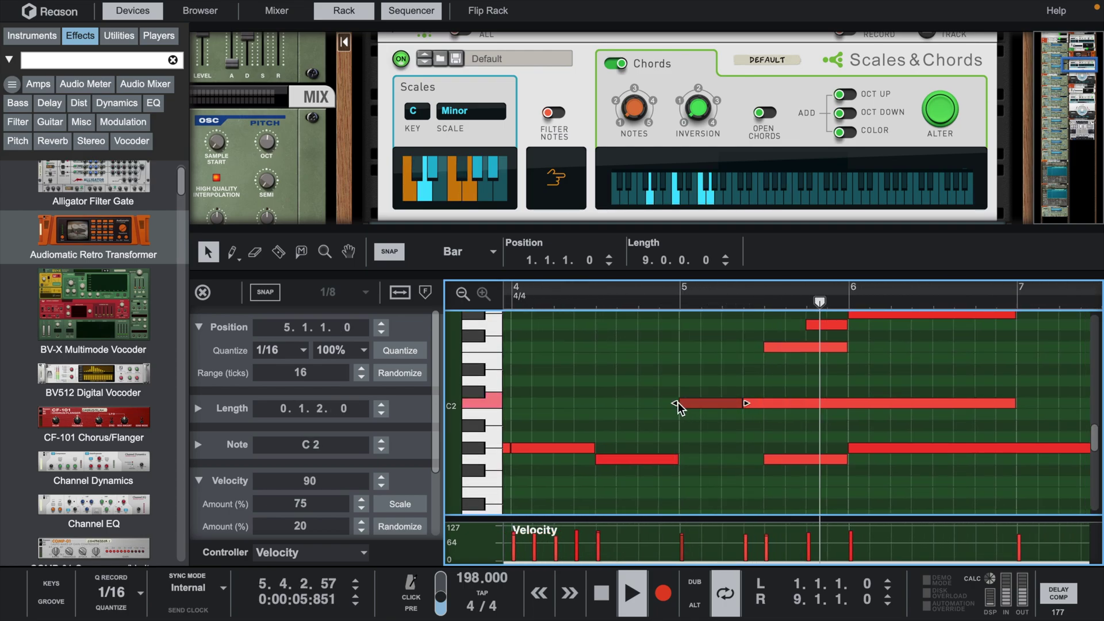
pyautogui.moveTo(676, 403); pyautogui.dragTo(680, 404)
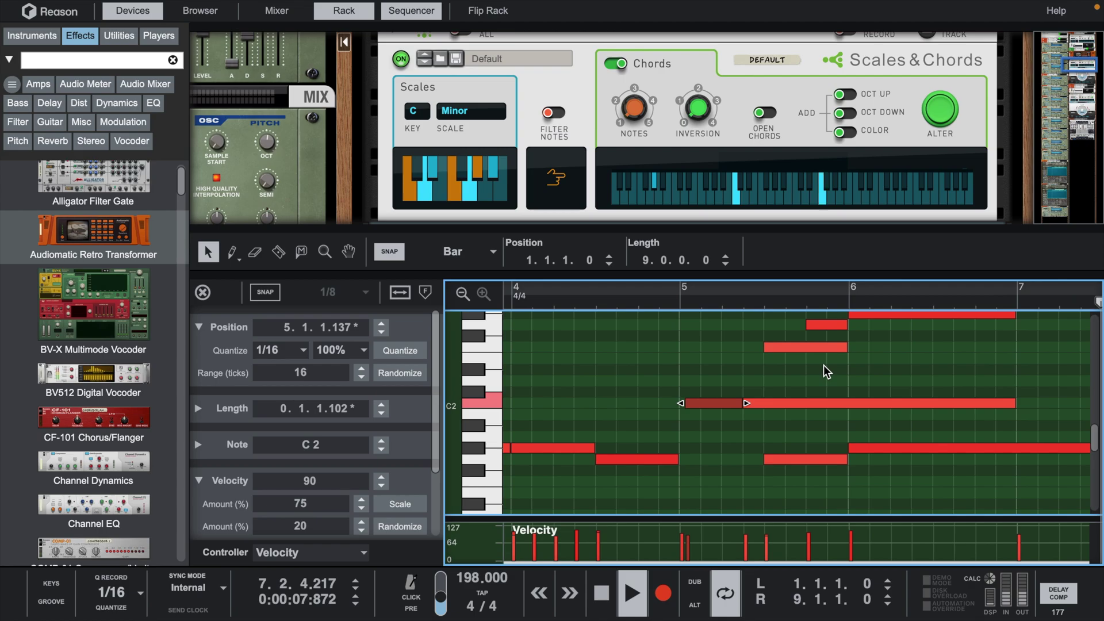
# Step: Trim the start of the G#2 note in bar 6 to about 6.1.1.98
pyautogui.scroll(2, 823, 364)
pyautogui.click(856, 360)
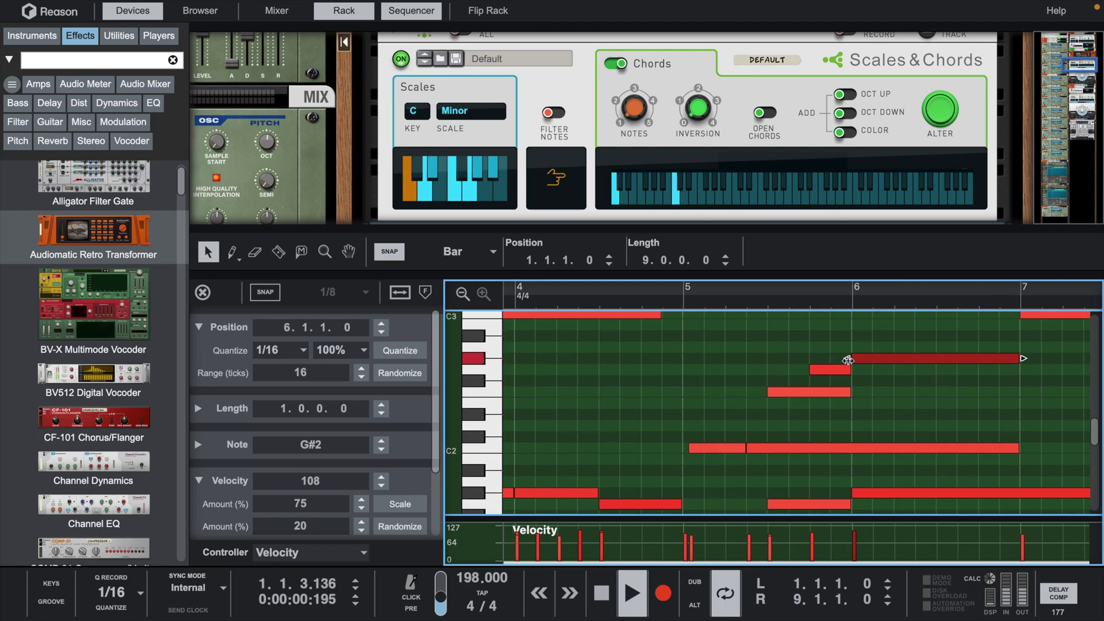
pyautogui.moveTo(855, 366); pyautogui.dragTo(852, 366)
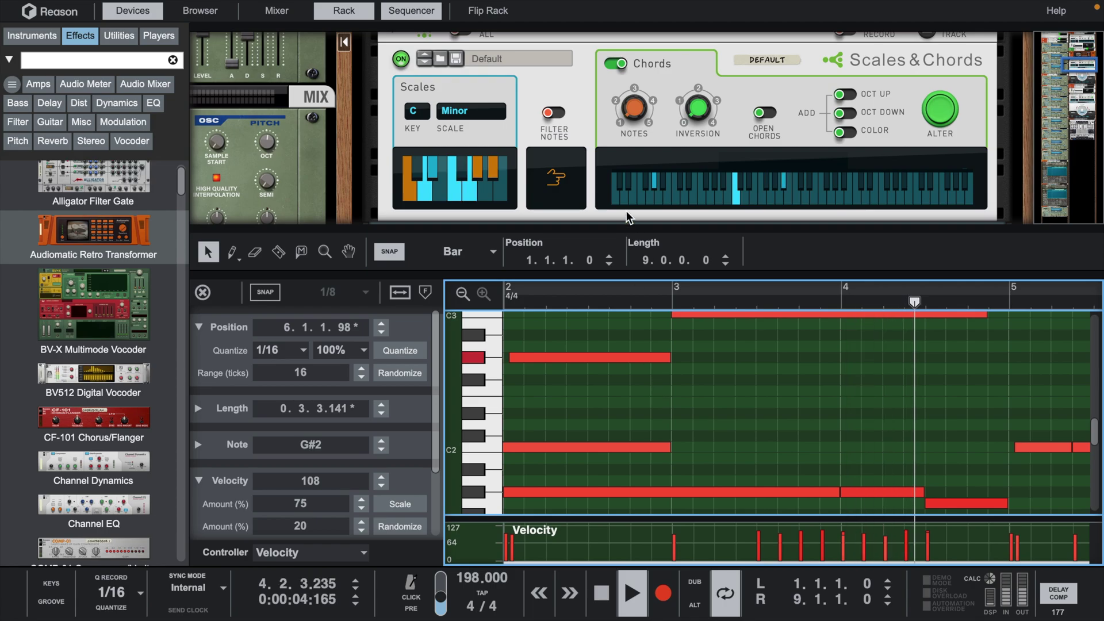
# Step: Copy the C3 notes of bars 3 and 7 to the starts of bars 1 and 5, and play the loop
pyautogui.moveTo(635, 227); pyautogui.dragTo(635, 119)
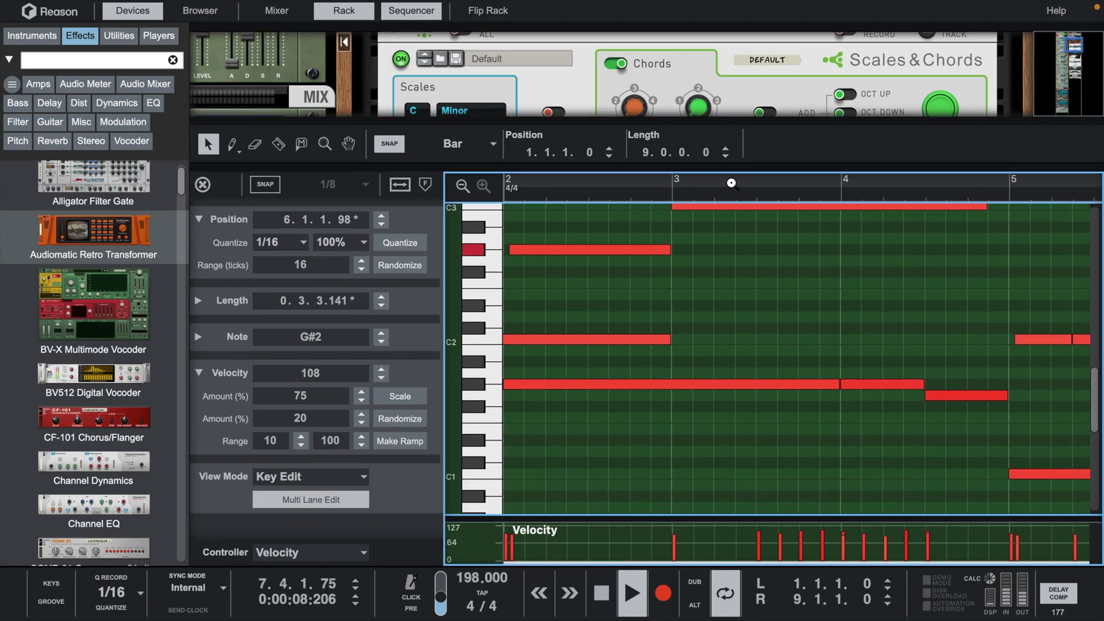
pyautogui.moveTo(732, 183); pyautogui.dragTo(718, 6)
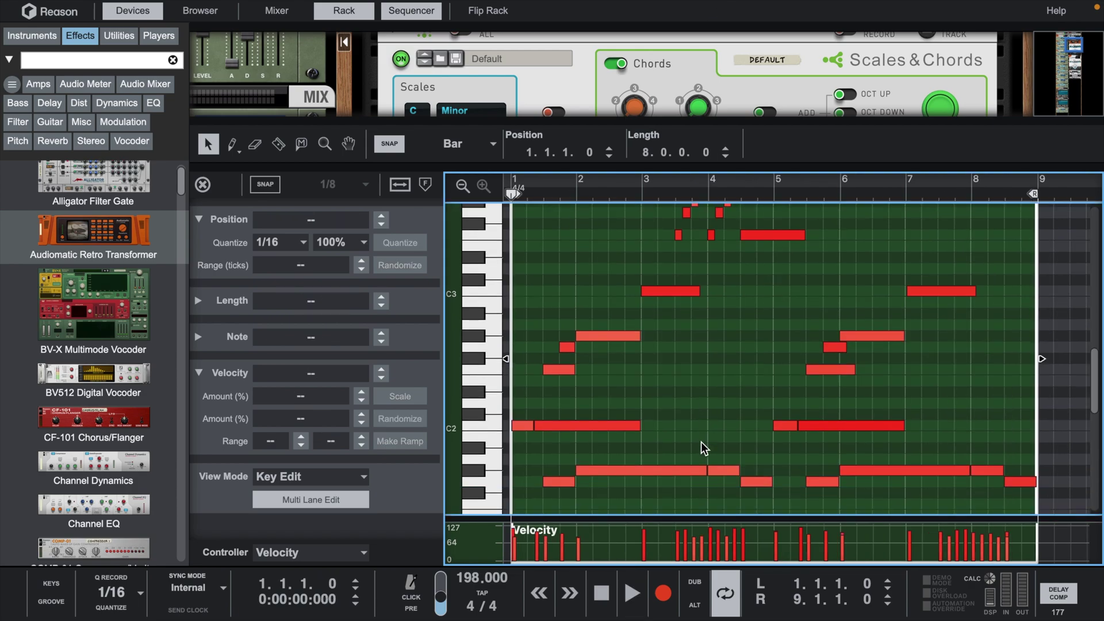
pyautogui.moveTo(663, 288); pyautogui.dragTo(805, 293)
pyautogui.press('space')
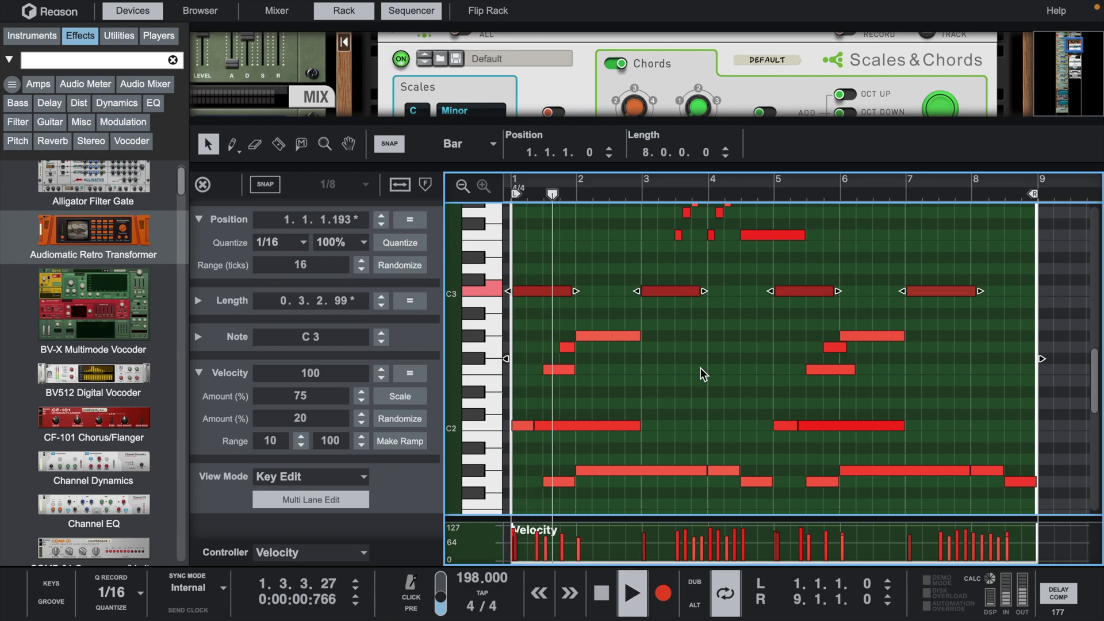
pyautogui.click(737, 387)
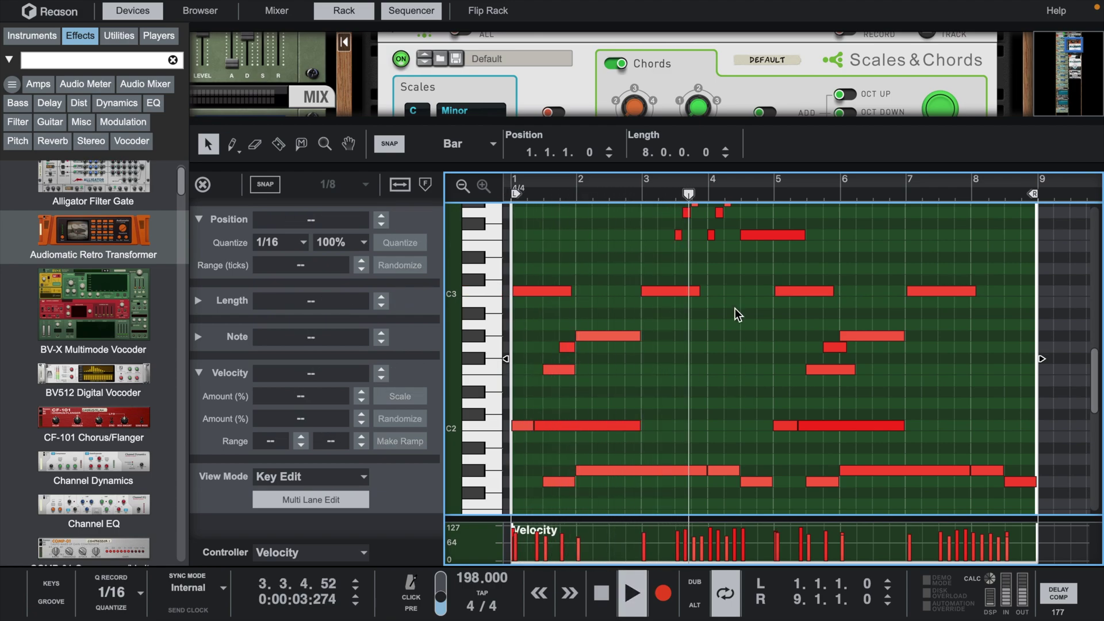
pyautogui.click(663, 292)
pyautogui.moveTo(663, 291); pyautogui.dragTo(663, 293)
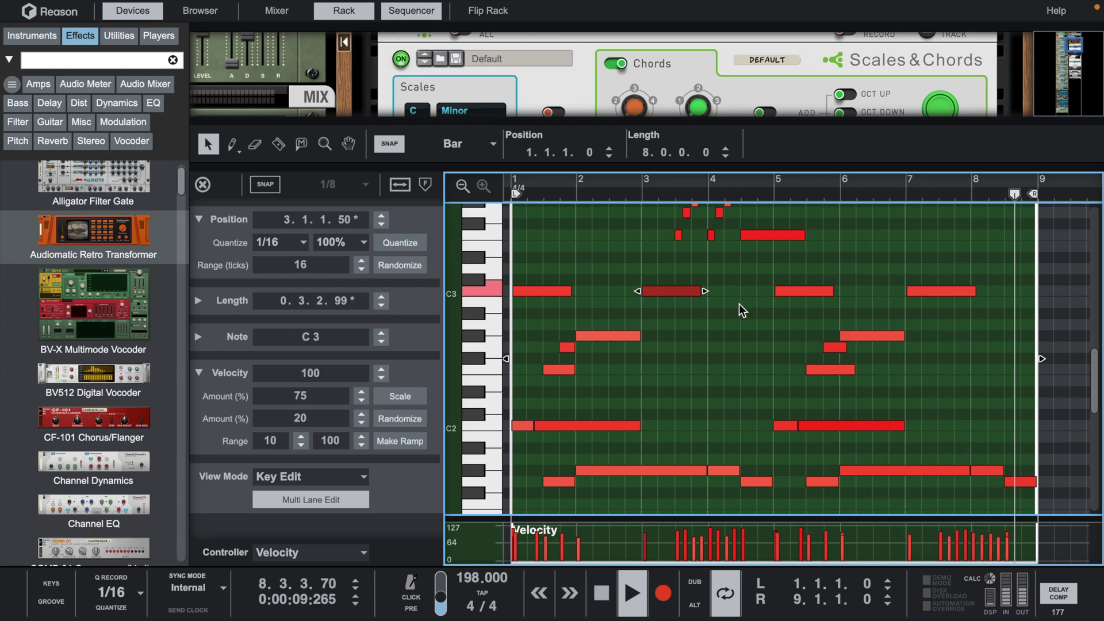
pyautogui.press('space')
# Step: Leave note editing, reverse the second Cinematic Piano clip starting at bar 9, and bounce it in place to audio
pyautogui.hotkey('shift', 'Tab')
pyautogui.rightClick(855, 299)
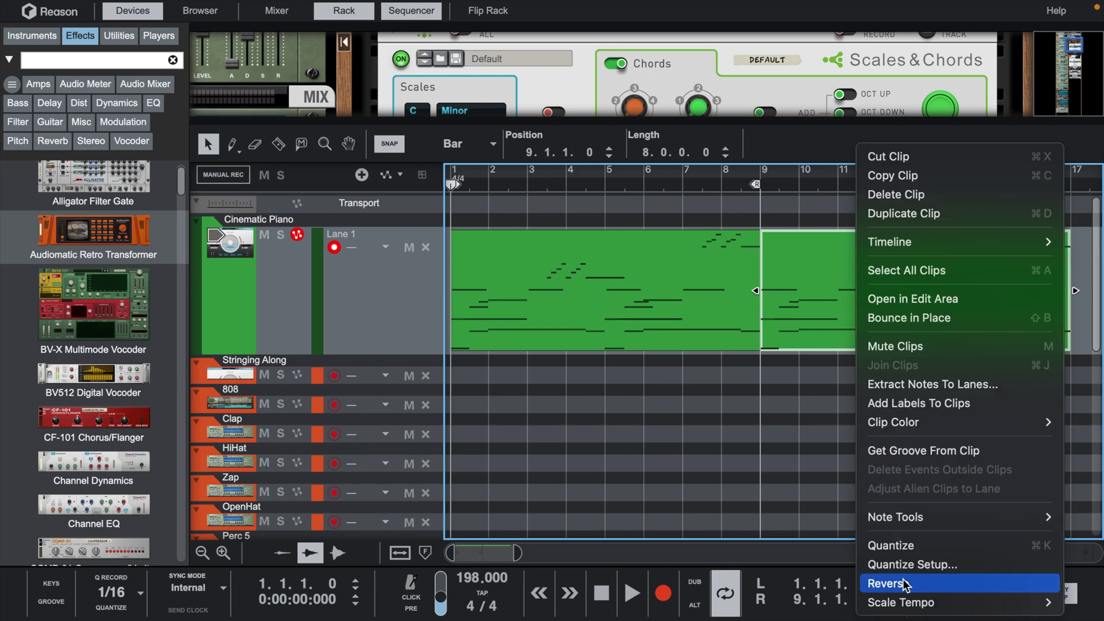
pyautogui.click(904, 585)
pyautogui.rightClick(861, 321)
pyautogui.press('Escape')
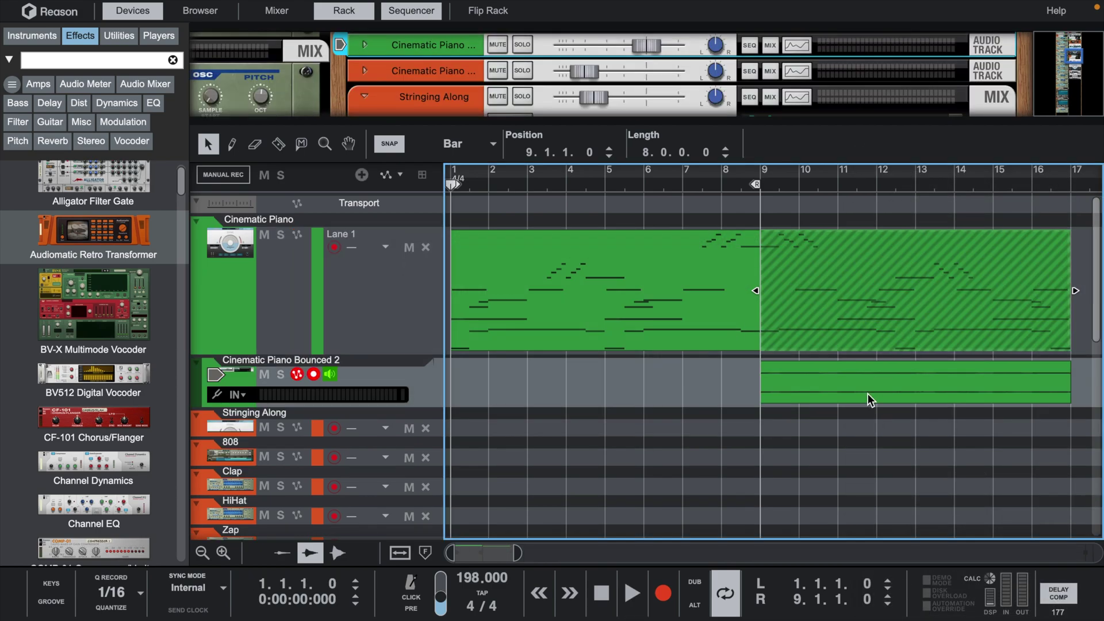
# Step: Reverse the bounced piano audio clip and normalize it
pyautogui.rightClick(868, 393)
pyautogui.click(901, 582)
pyautogui.rightClick(836, 388)
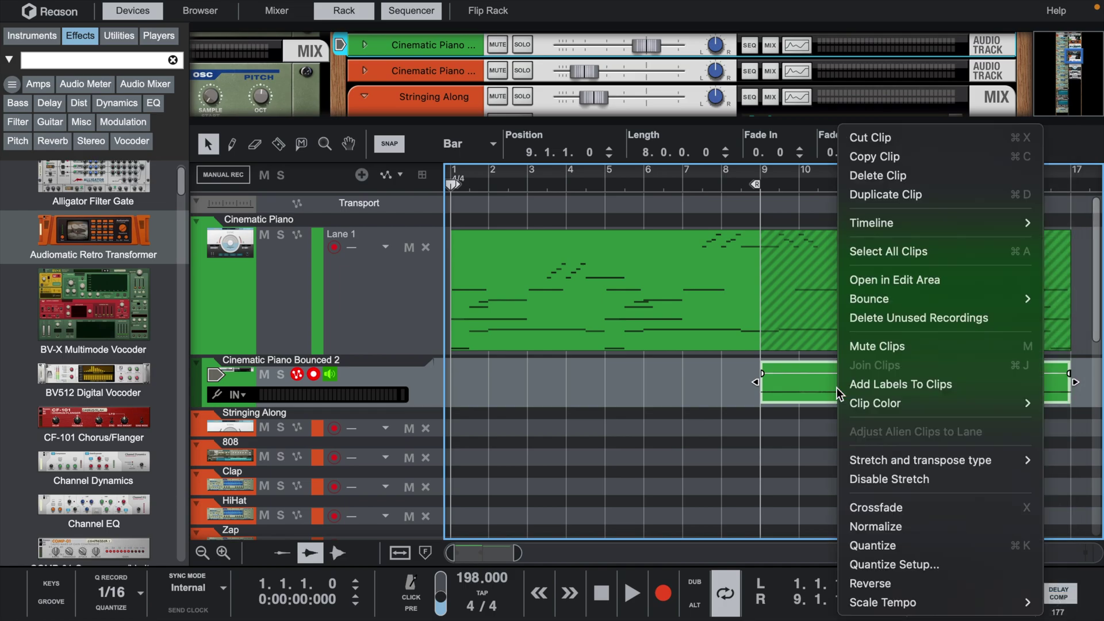
pyautogui.click(876, 527)
# Step: Lower the bounced piano track's volume fader, and play from bar 9 with the loop end extended to bar 17
pyautogui.moveTo(647, 45); pyautogui.dragTo(583, 44)
pyautogui.click(761, 185)
pyautogui.press('space')
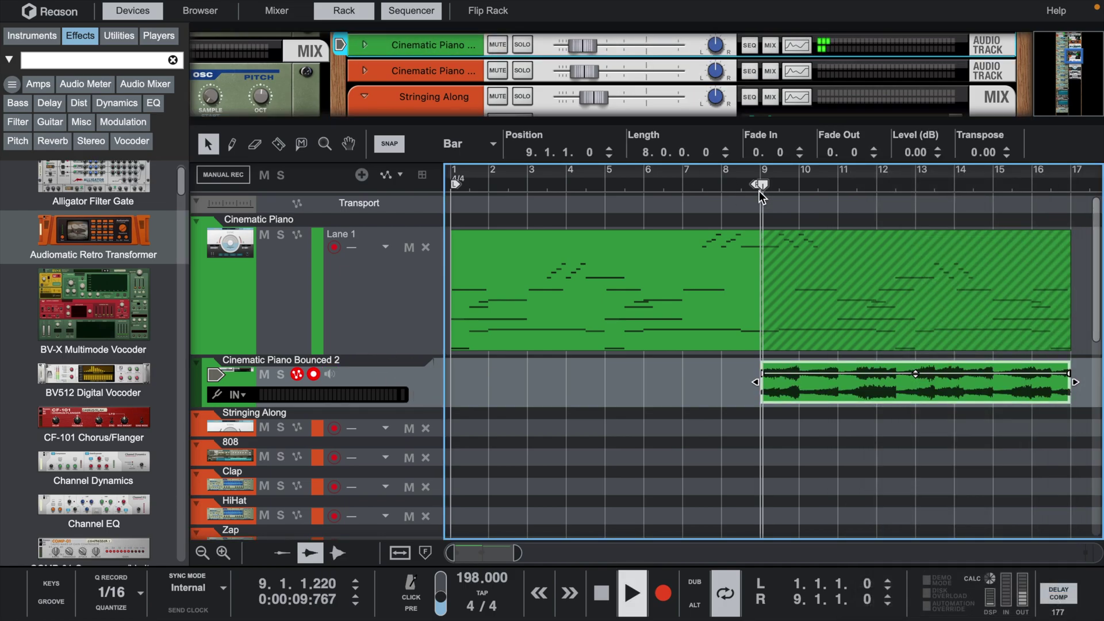
pyautogui.moveTo(757, 180); pyautogui.dragTo(1063, 236)
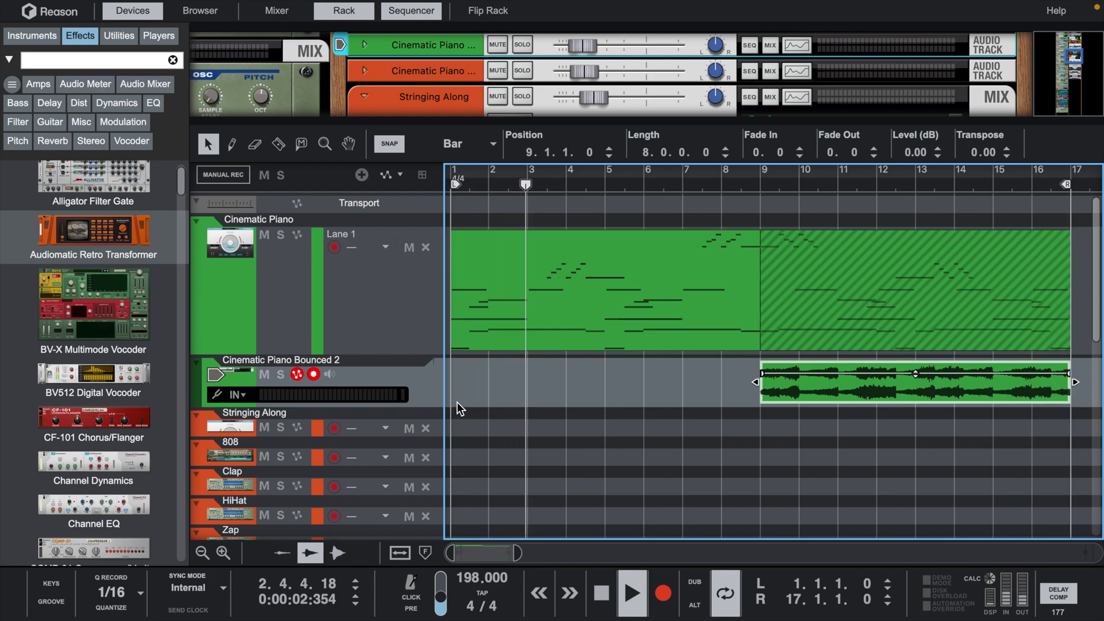
# Step: Show the insert effects of the bounced piano track in an enlarged rack and add PanCake2 to them
pyautogui.click(400, 378)
pyautogui.click(365, 45)
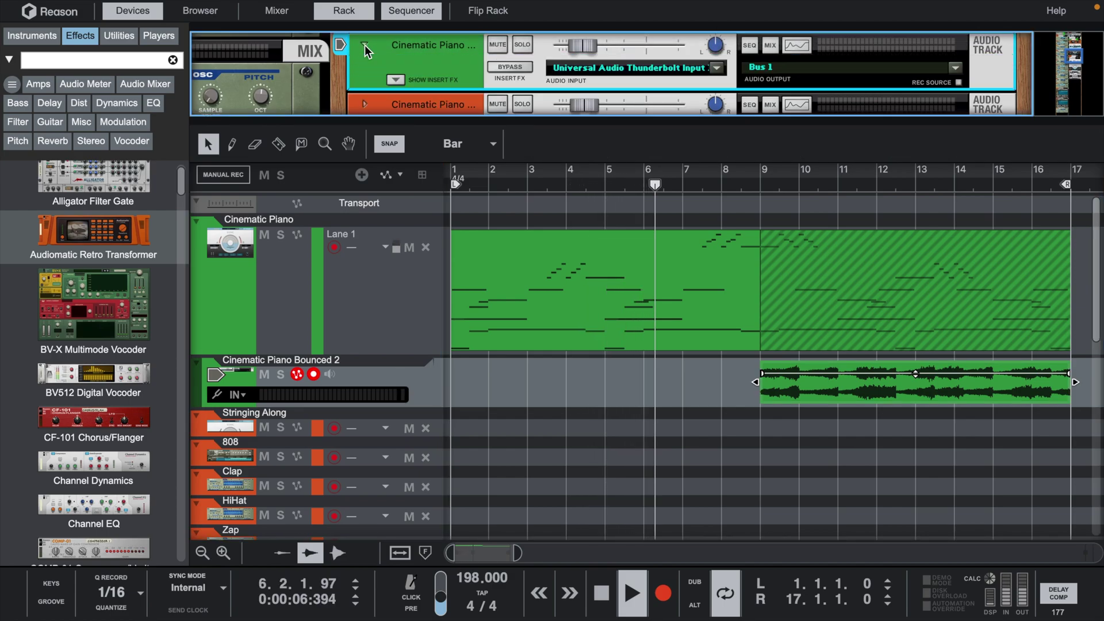
pyautogui.click(395, 81)
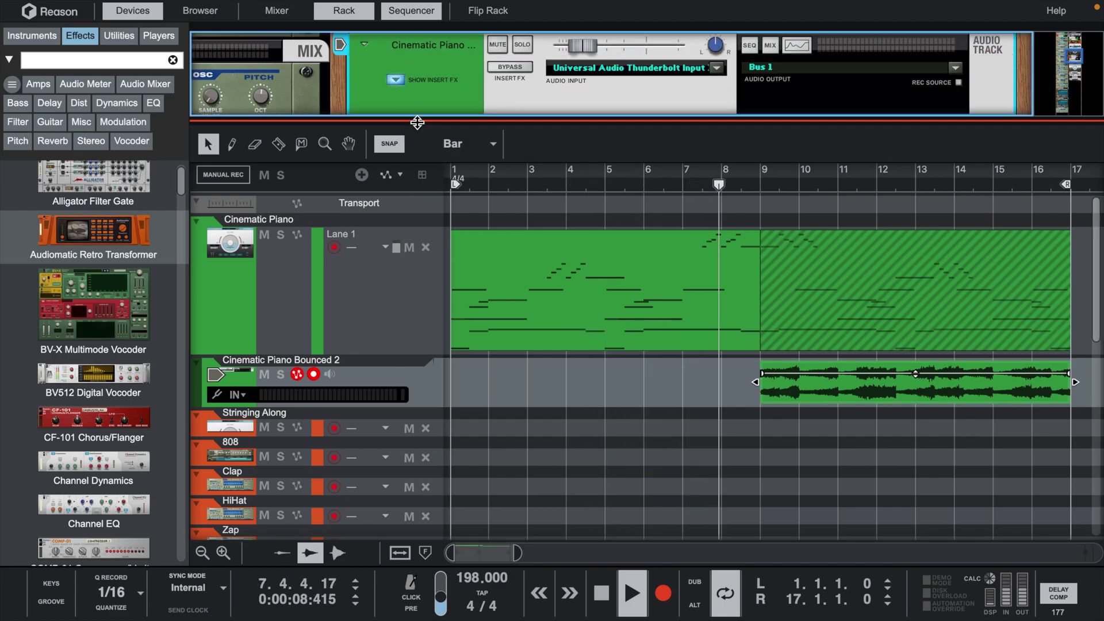
pyautogui.moveTo(417, 118); pyautogui.dragTo(419, 316)
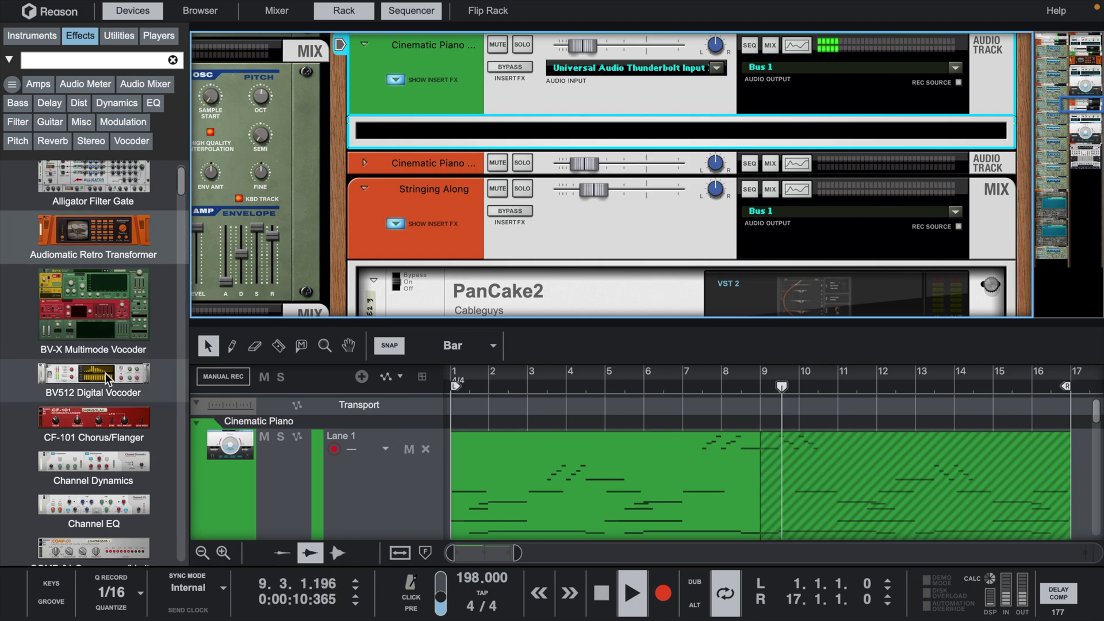
pyautogui.scroll(-15, 85, 393)
pyautogui.scroll(-10, 84, 401)
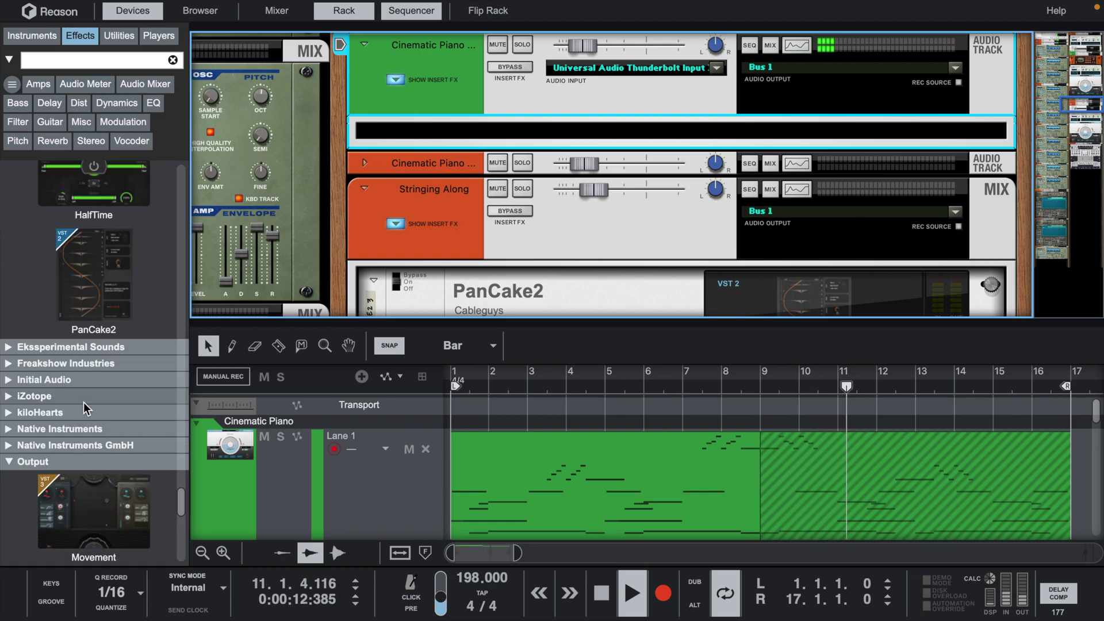
pyautogui.scroll(5, 84, 401)
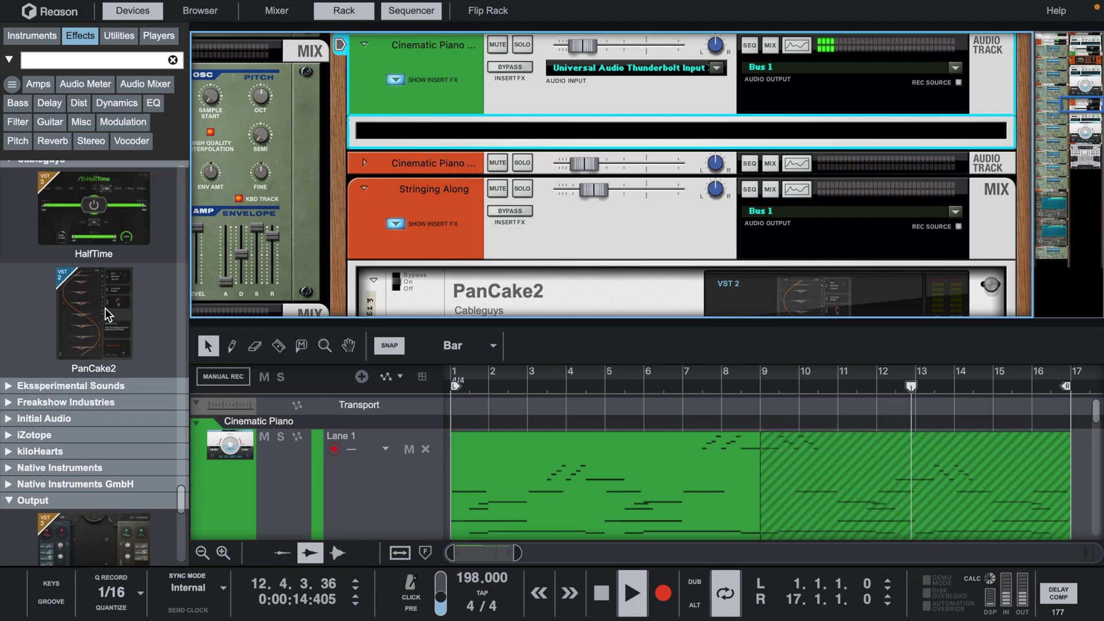
pyautogui.moveTo(105, 308); pyautogui.dragTo(455, 132)
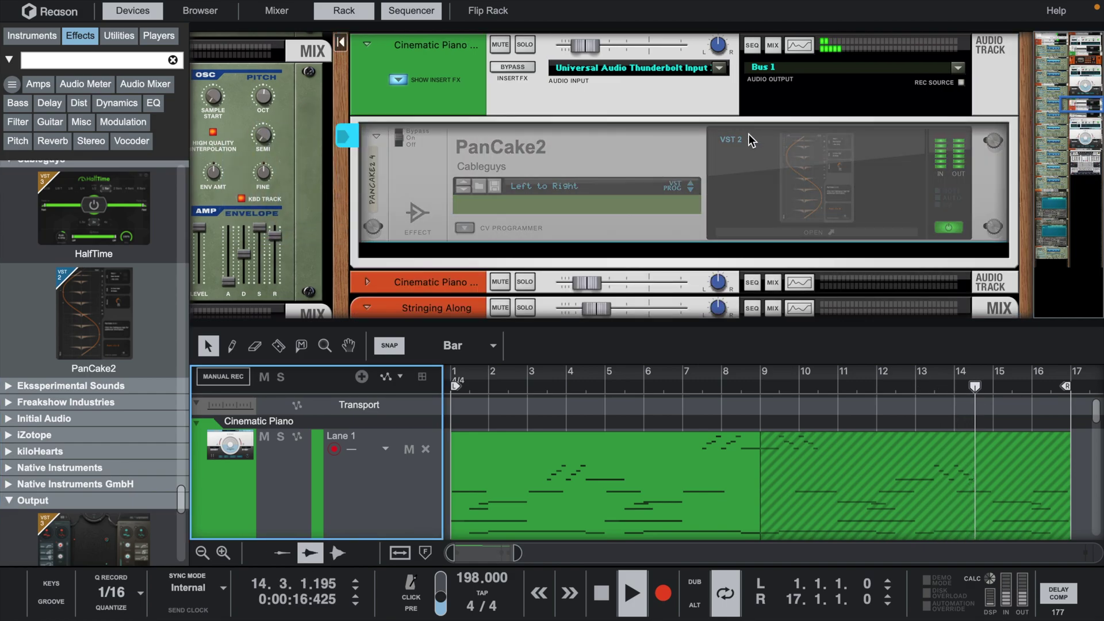
# Step: Set PanCake2's beat-synced LFO rate to 4 Bars and close its window
pyautogui.click(816, 173)
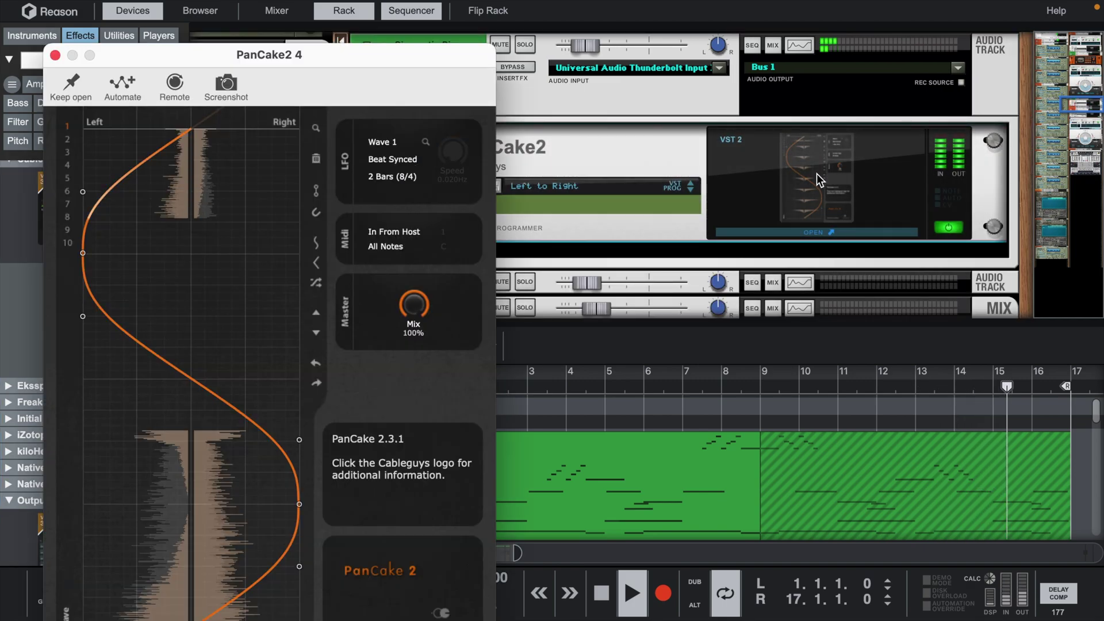
pyautogui.click(394, 176)
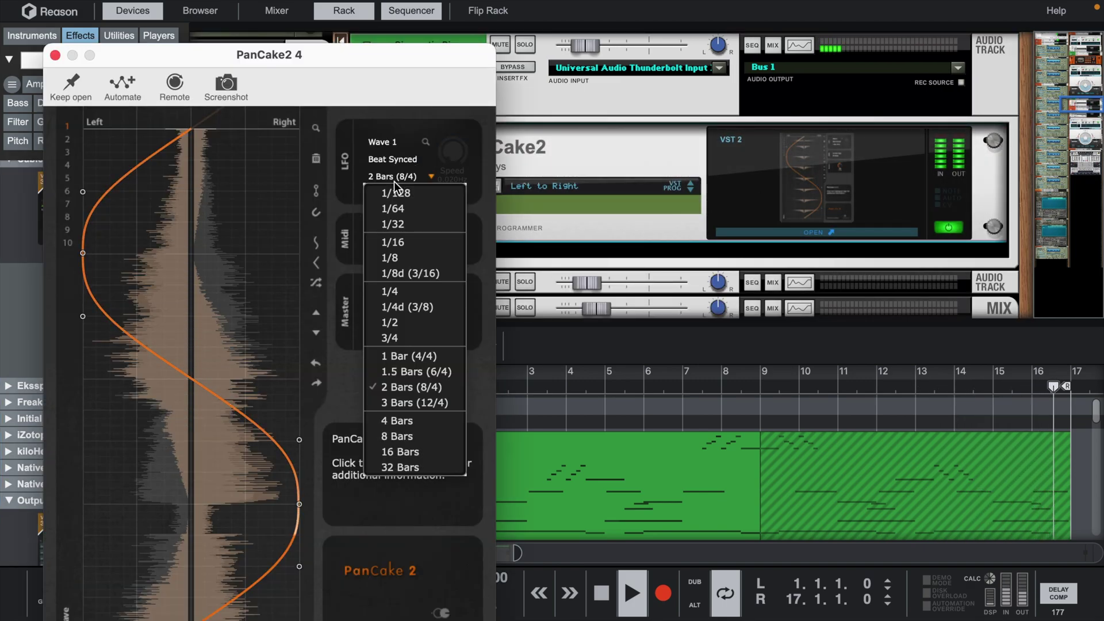
pyautogui.click(405, 421)
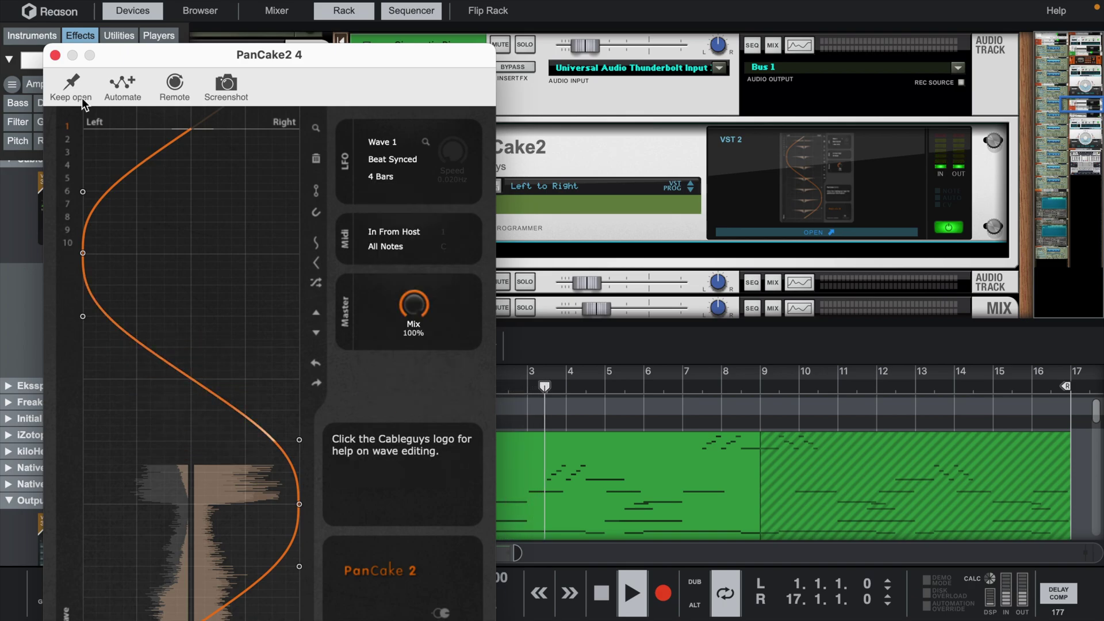
pyautogui.click(55, 54)
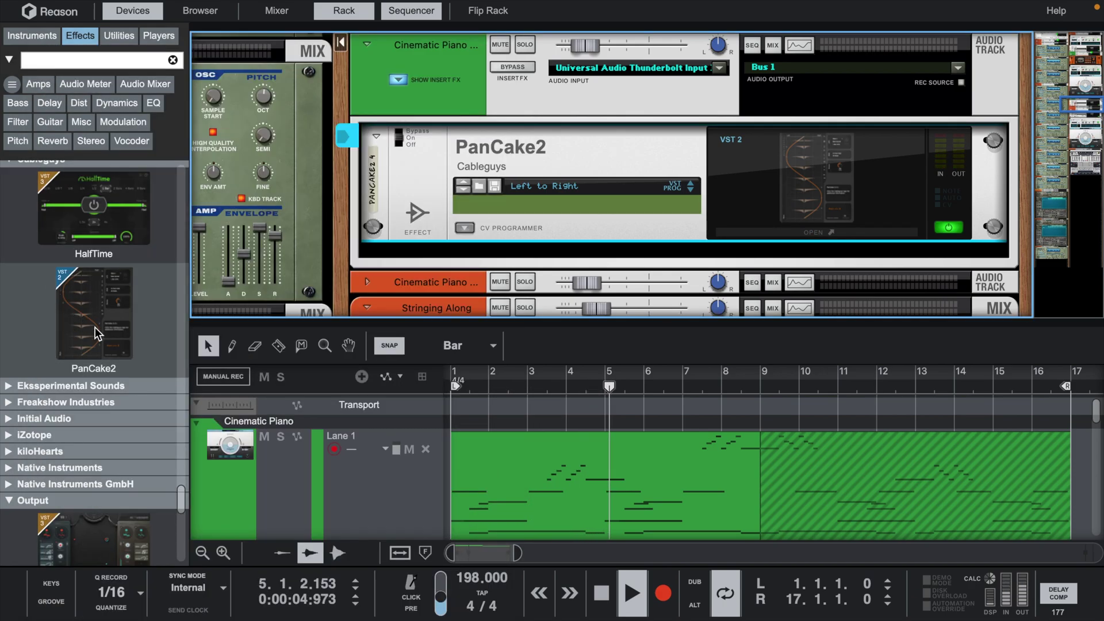
# Step: Add an RV7000 MkII Reverb after PanCake2 in the bounced piano track's insert effects
pyautogui.scroll(10, 69, 206)
pyautogui.scroll(-5, 69, 206)
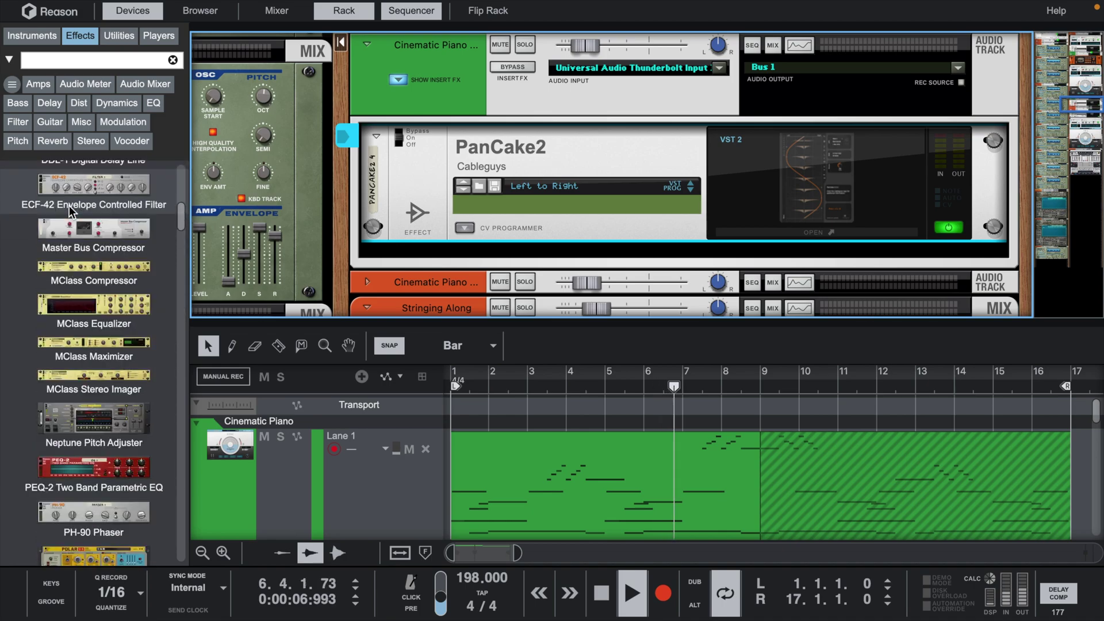
pyautogui.scroll(8, 69, 205)
pyautogui.scroll(-10, 72, 198)
pyautogui.scroll(-8, 71, 197)
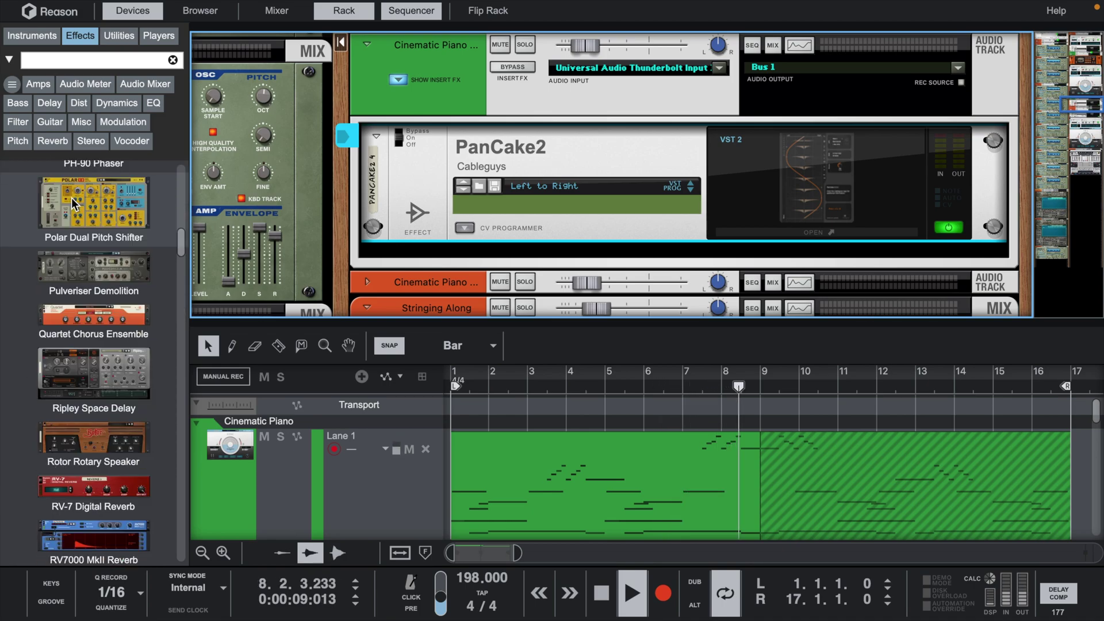
pyautogui.moveTo(102, 384); pyautogui.dragTo(492, 235)
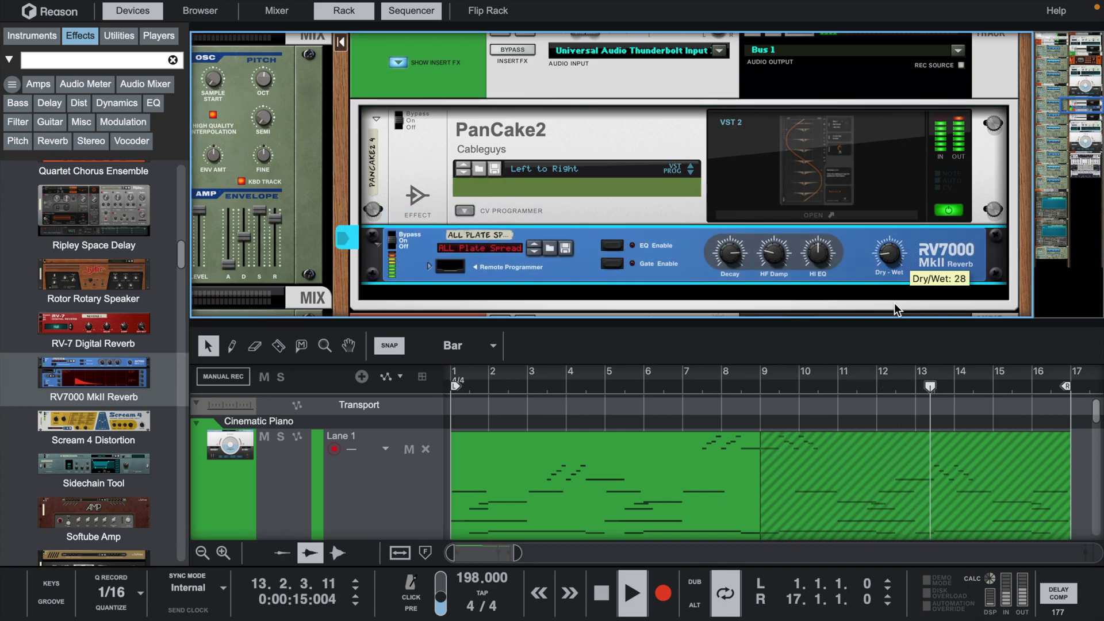
# Step: Set the Dry/Wet mix of the bounced piano track's RV7000 MkII Reverb to 28
pyautogui.moveTo(895, 302); pyautogui.dragTo(895, 302)
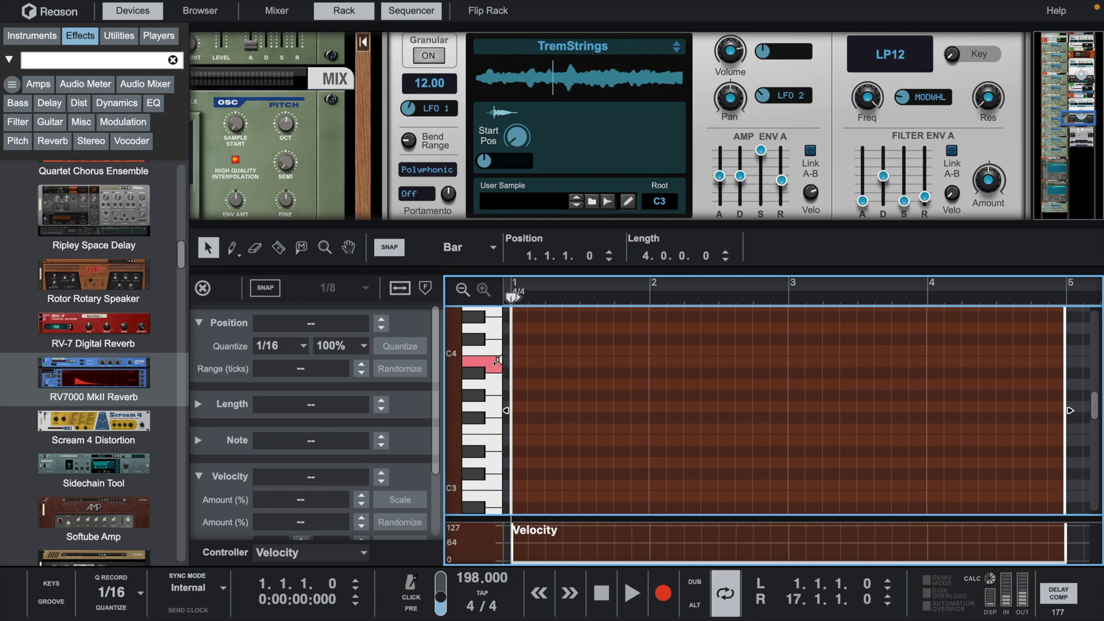
# Step: Write three-beat string notes C3, C4, F3 and B3 at the starts of bars 1, 3, 5 and 7, extending the clip to 7 bars
pyautogui.doubleClick(515, 486)
pyautogui.press('super+z')
pyautogui.press('s')
pyautogui.moveTo(515, 486); pyautogui.dragTo(817, 351)
pyautogui.scroll(-3, 817, 351)
pyautogui.moveTo(750, 410); pyautogui.dragTo(927, 411)
pyautogui.press('space')
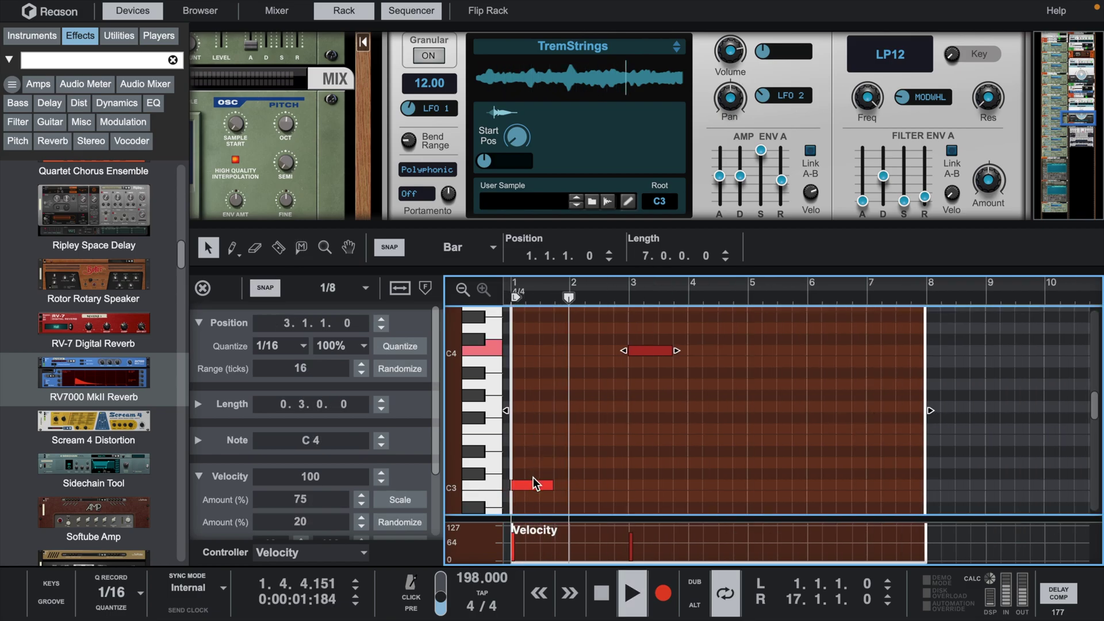
pyautogui.moveTo(533, 482); pyautogui.dragTo(885, 366)
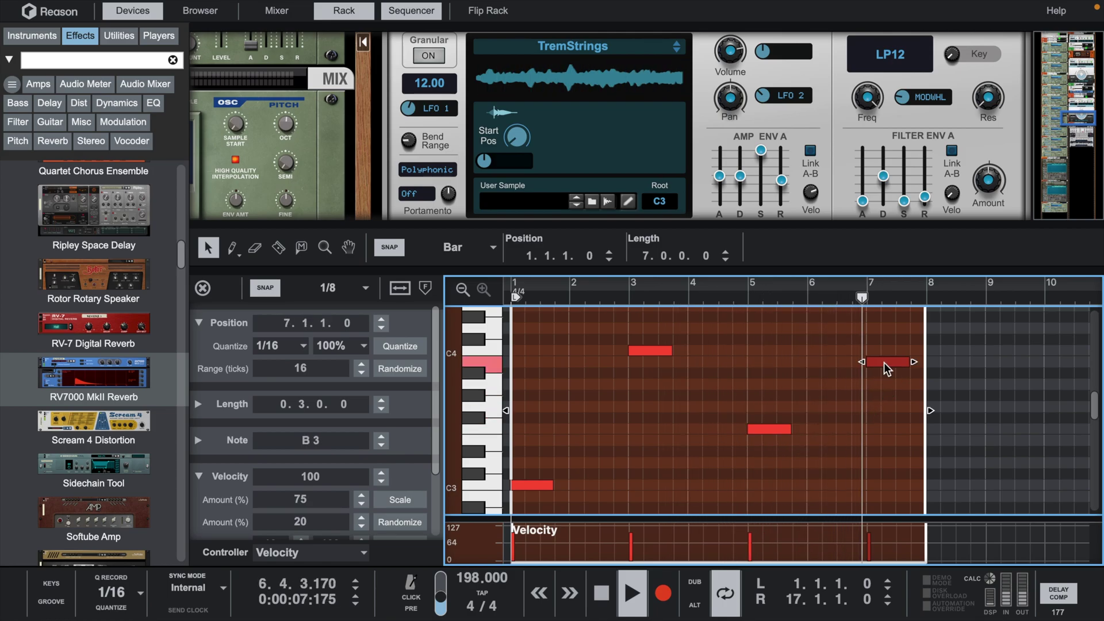
# Step: Resize the Stringing Along clip to 8 bars and duplicate it directly after itself up to bar 17
pyautogui.moveTo(931, 412); pyautogui.dragTo(1038, 395)
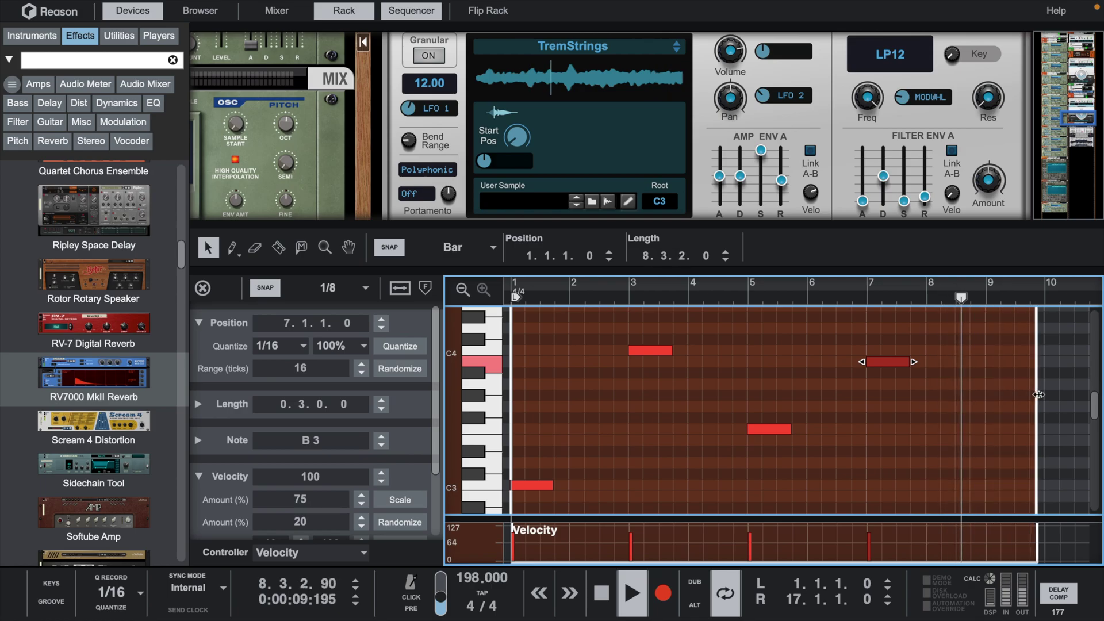
pyautogui.click(202, 287)
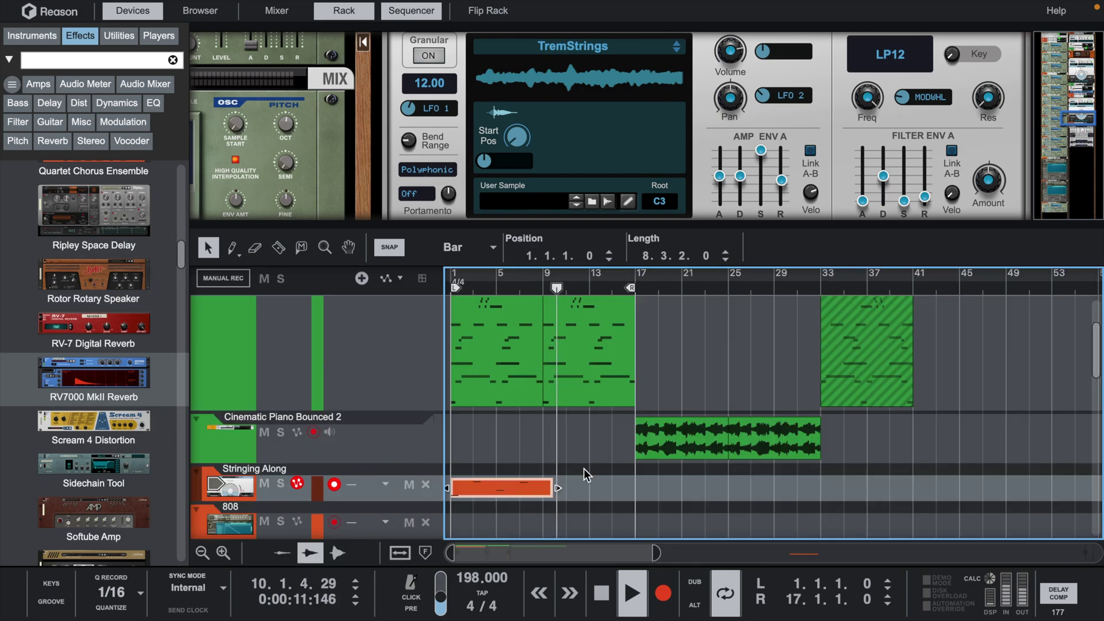
pyautogui.click(557, 491)
pyautogui.click(547, 491)
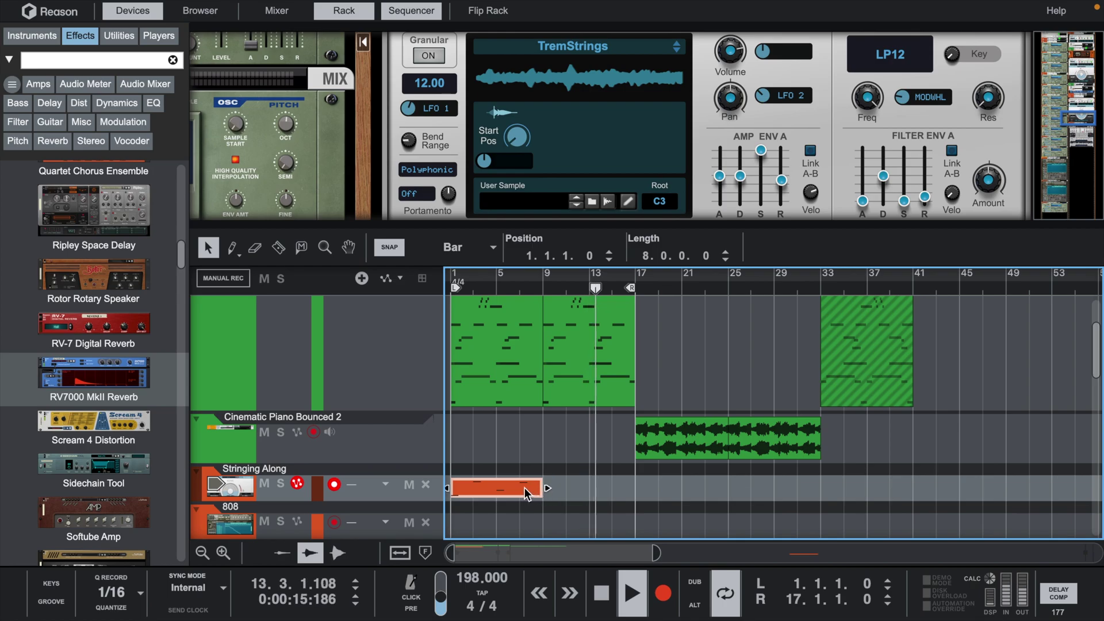
pyautogui.hotkey('ctrl', 'd')
# Step: Add PanCake2 to the insert effects of the Stringing Along track
pyautogui.click(230, 498)
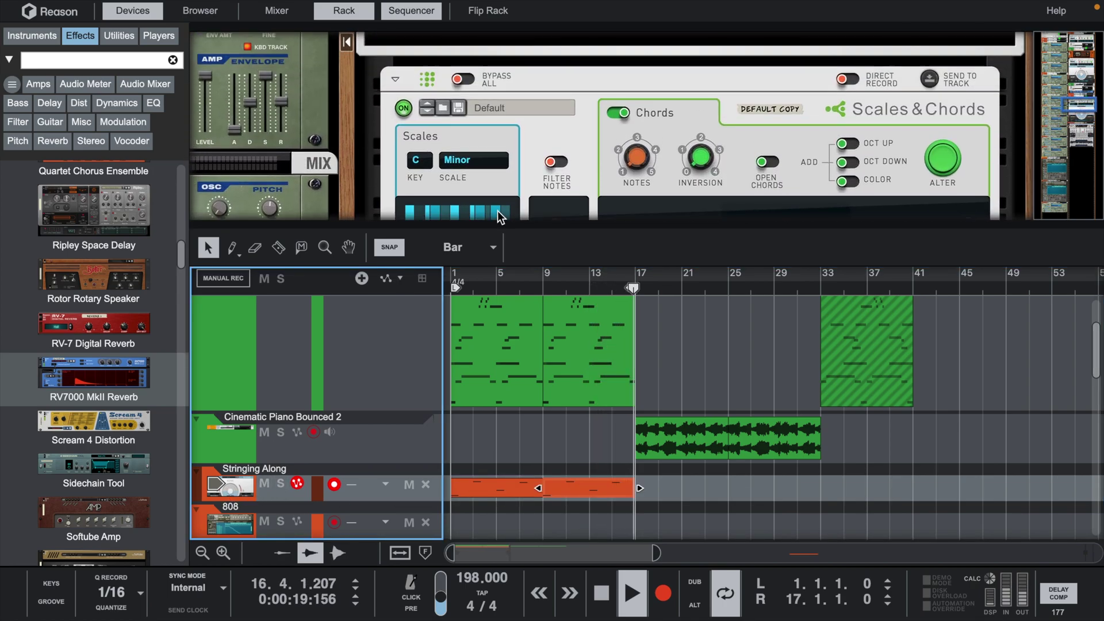
pyautogui.click(494, 181)
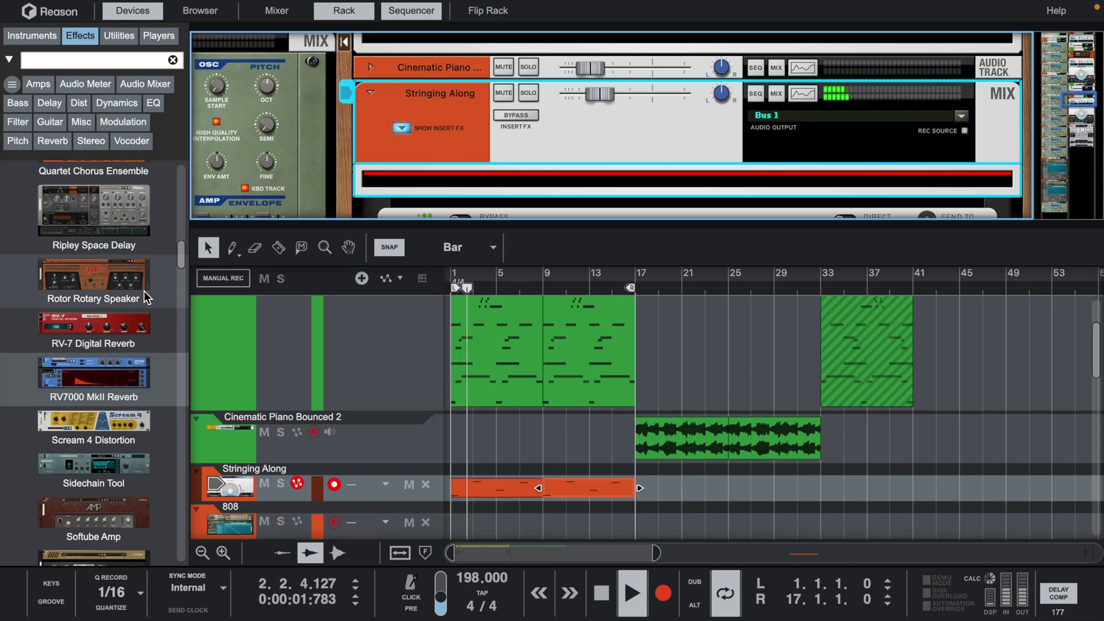
pyautogui.scroll(-10, 144, 292)
pyautogui.scroll(-20, 144, 291)
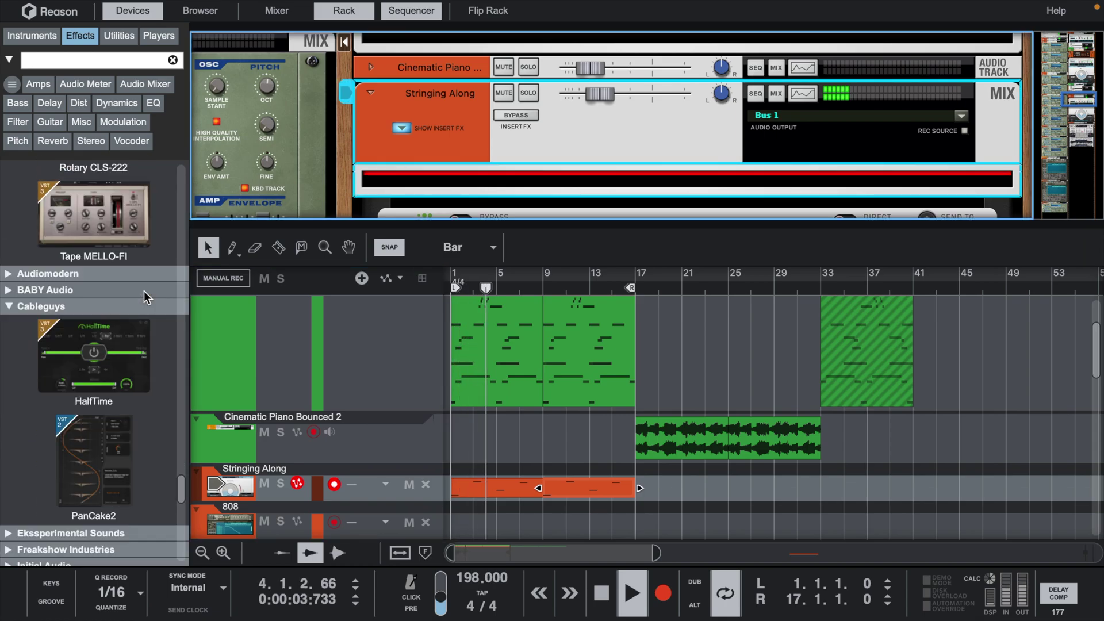
pyautogui.moveTo(98, 174)
pyautogui.mouseDown()
pyautogui.moveTo(518, 189)
pyautogui.moveTo(561, 173)
pyautogui.moveTo(585, 97)
pyautogui.mouseUp()
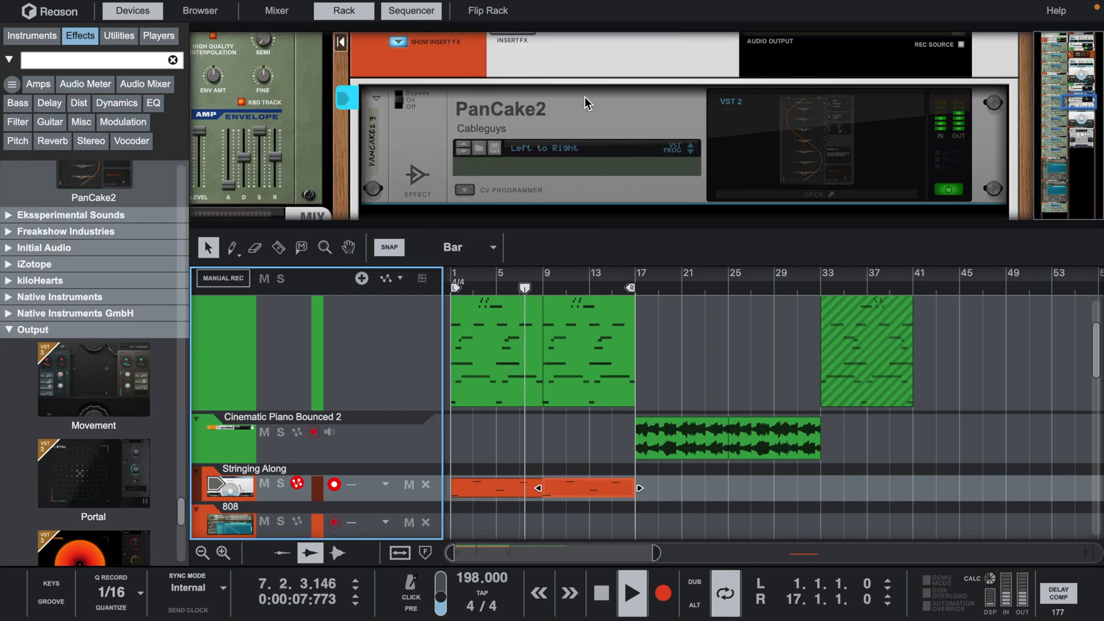
# Step: Set the beat-synced LFO rate of the strings' PanCake2 to 4 Bars and close its window
pyautogui.click(816, 143)
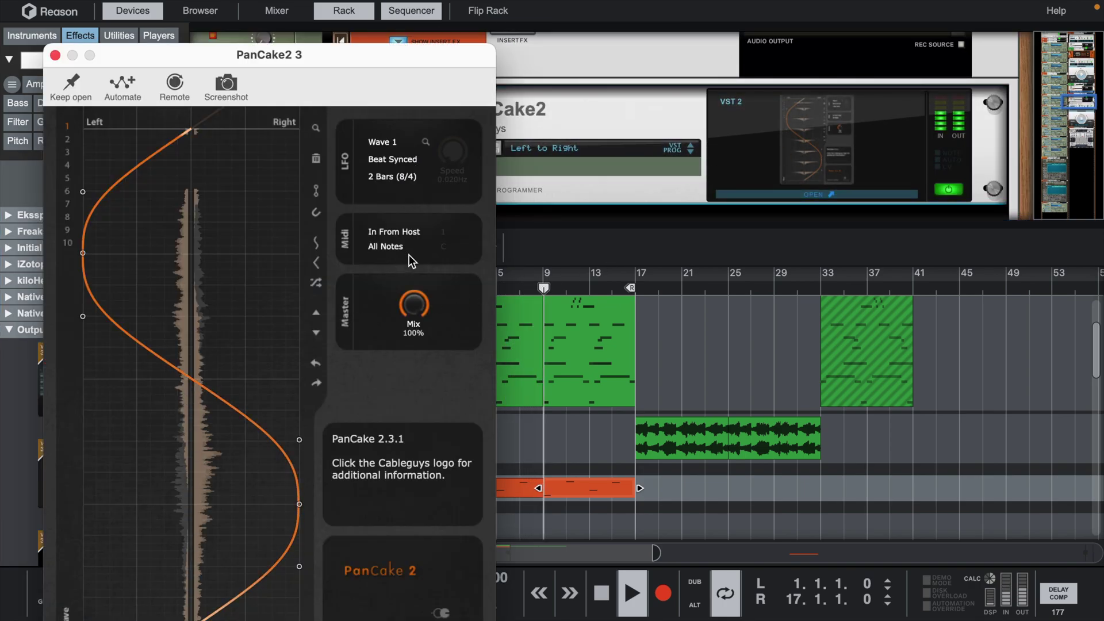
pyautogui.click(398, 178)
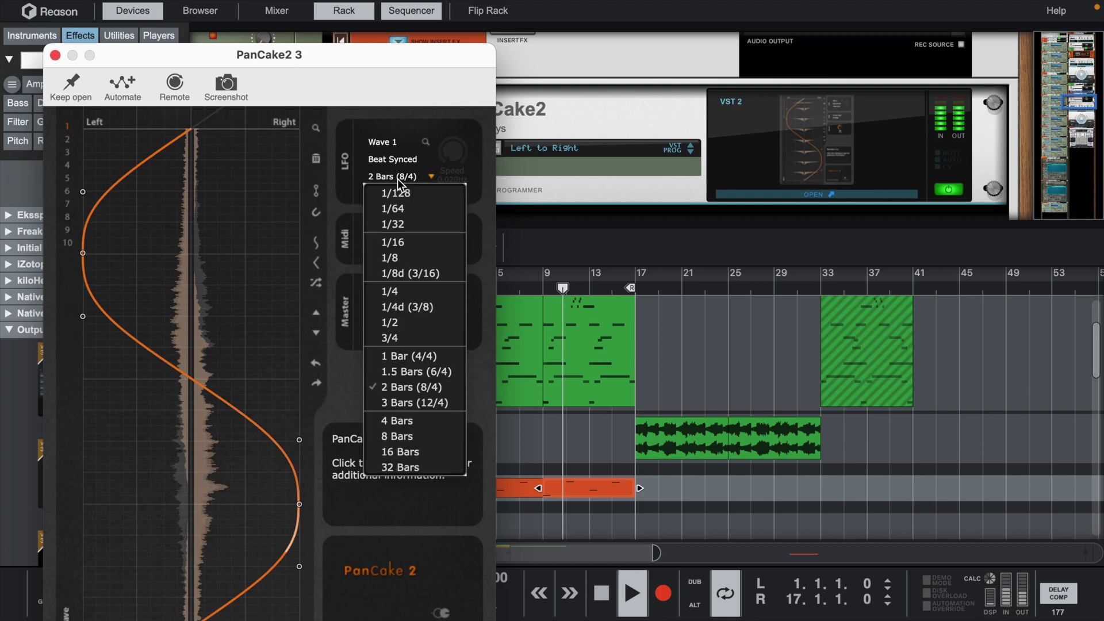
pyautogui.click(420, 413)
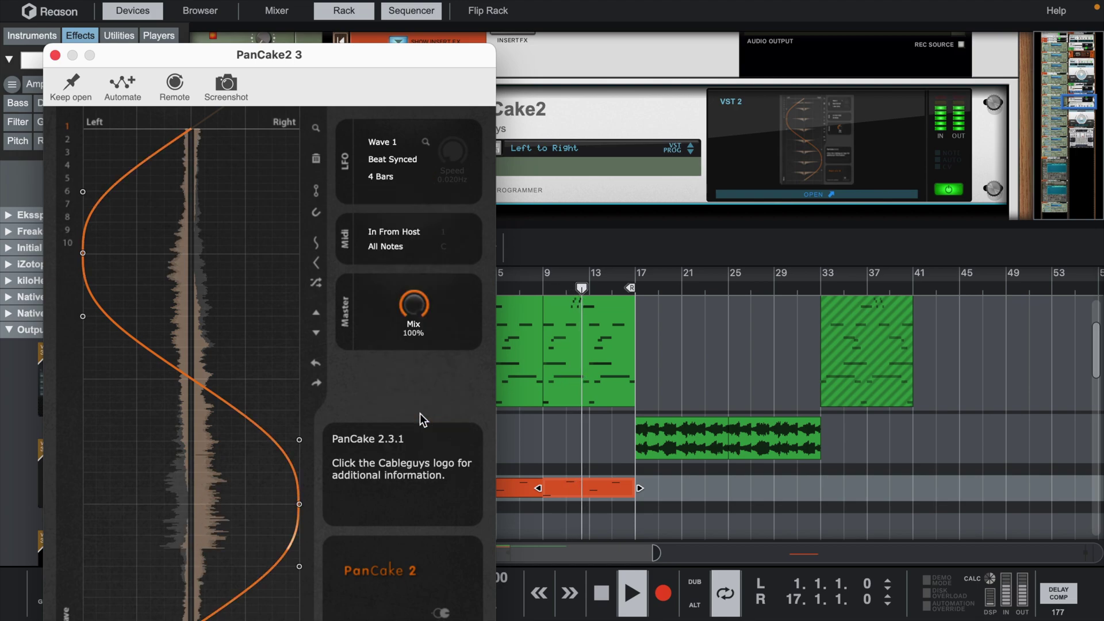
pyautogui.click(55, 56)
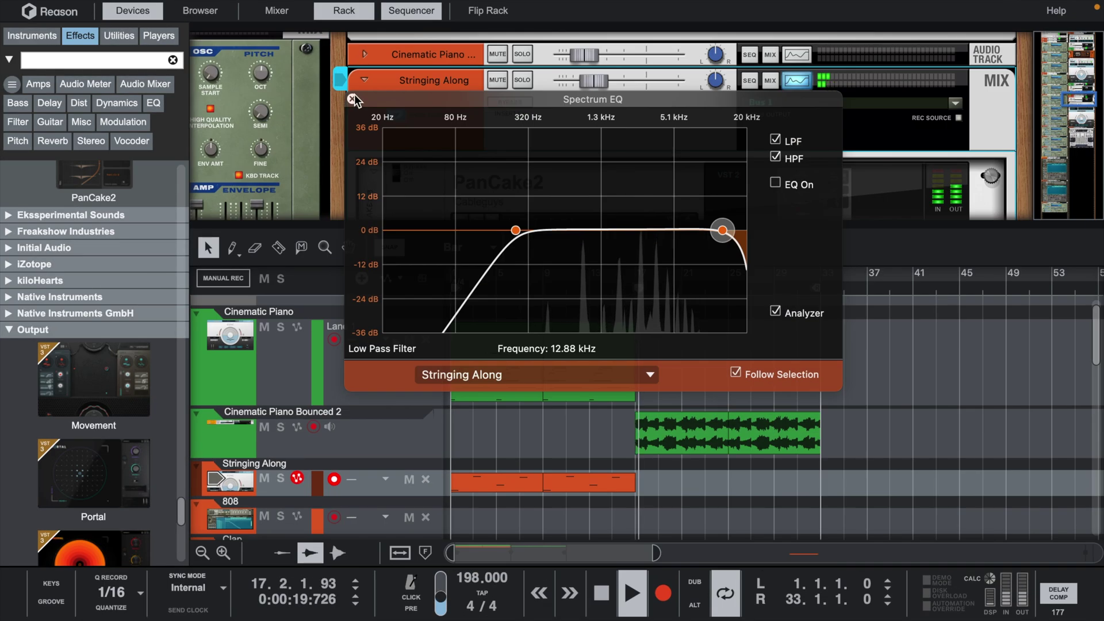
# Step: Close the strings' Spectrum EQ, and enable a high-pass filter at about 187 Hz on the bounced piano track
pyautogui.click(352, 99)
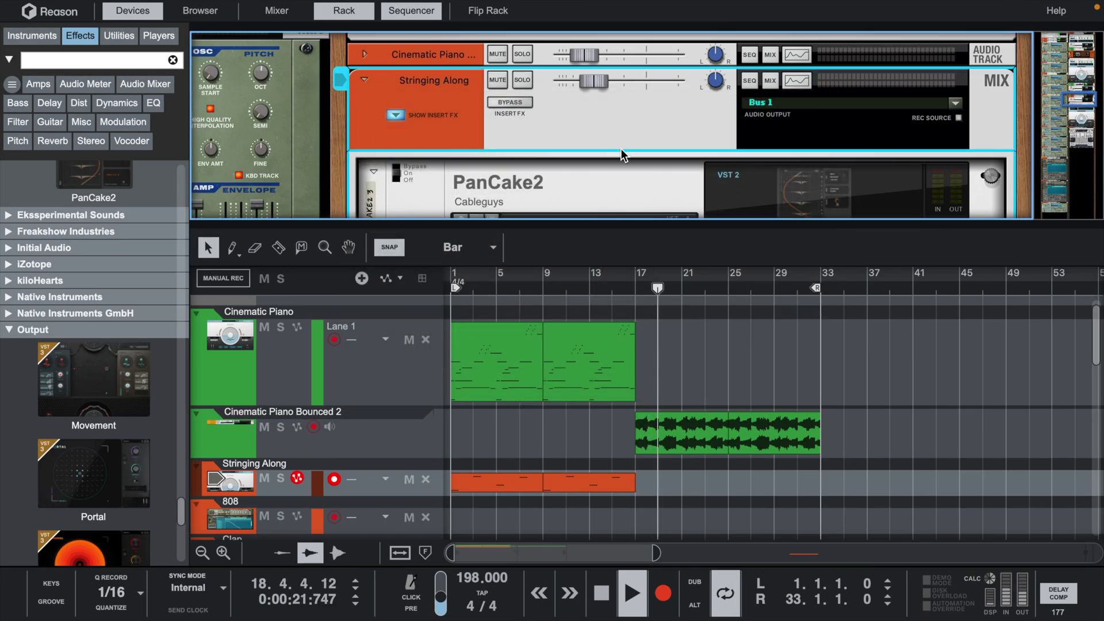
pyautogui.click(376, 436)
pyautogui.scroll(5, 671, 159)
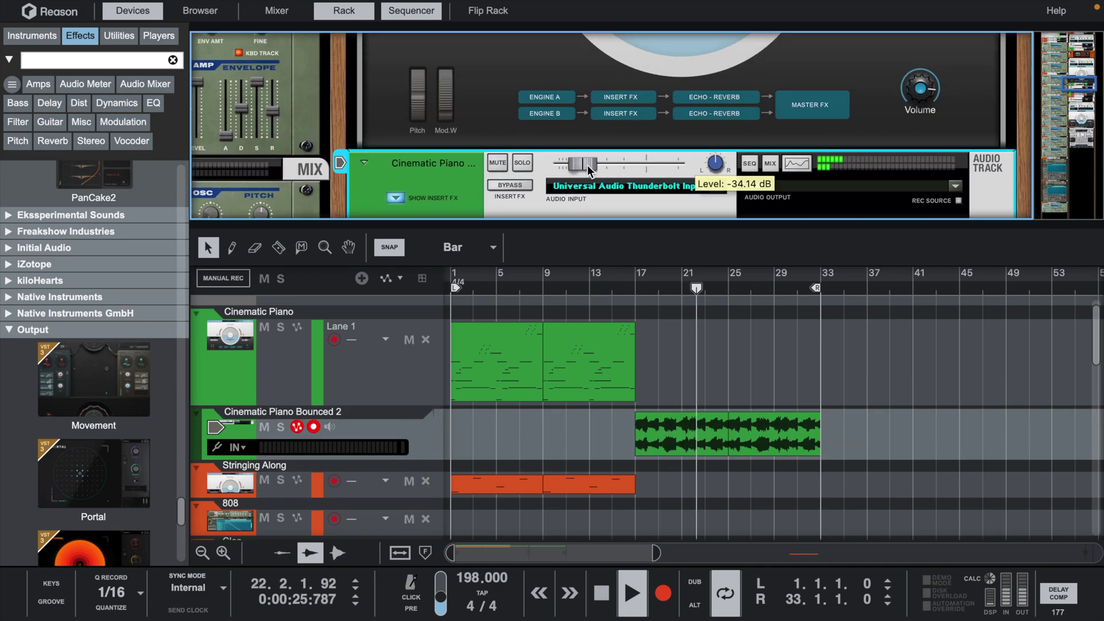
pyautogui.click(800, 164)
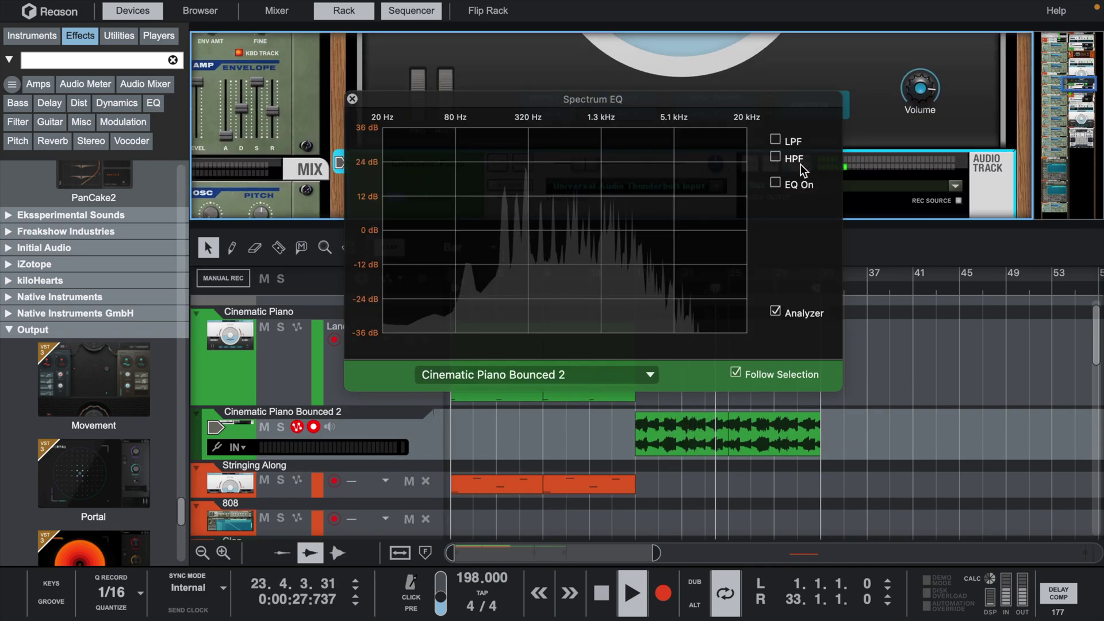
pyautogui.click(775, 157)
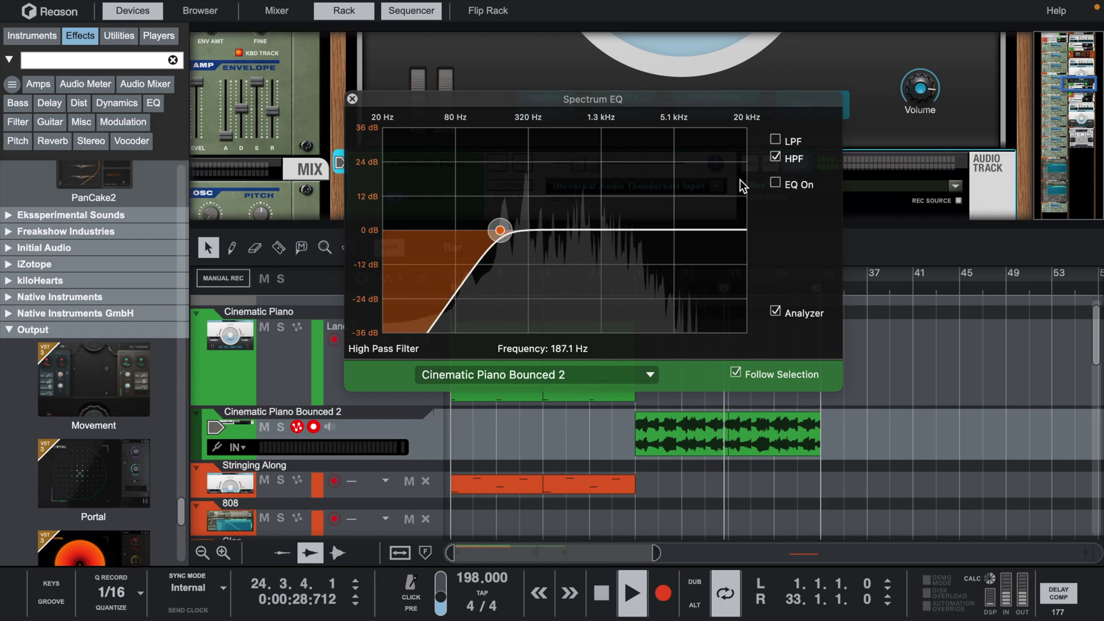
pyautogui.click(353, 99)
# Step: Examine the Spectrum EQ curve of the original Cinematic Piano track and close it
pyautogui.click(242, 338)
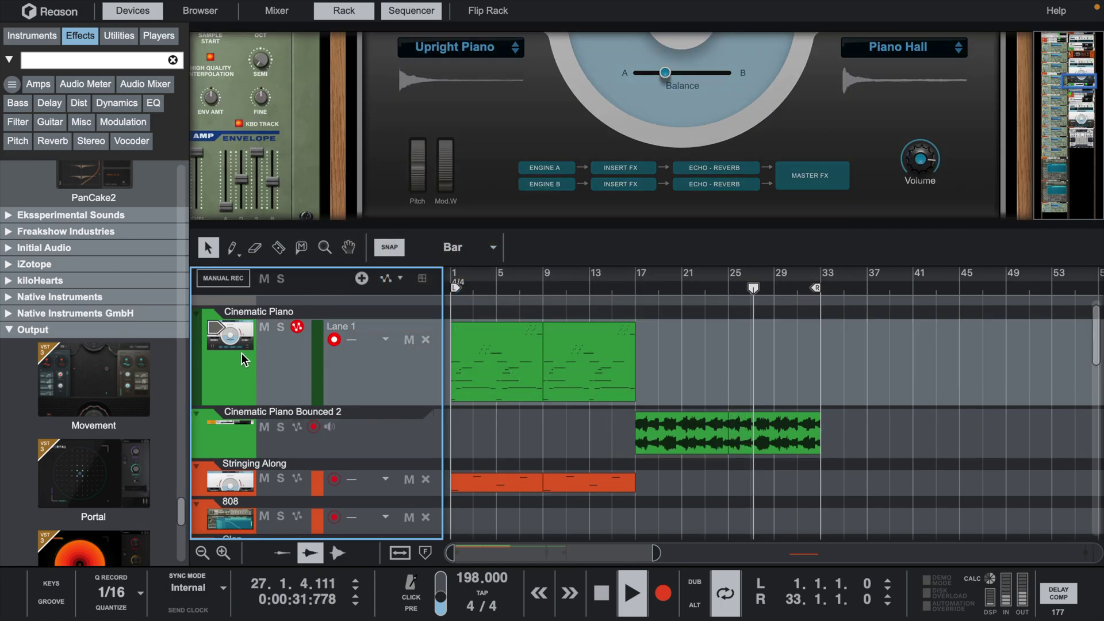
pyautogui.scroll(5, 659, 126)
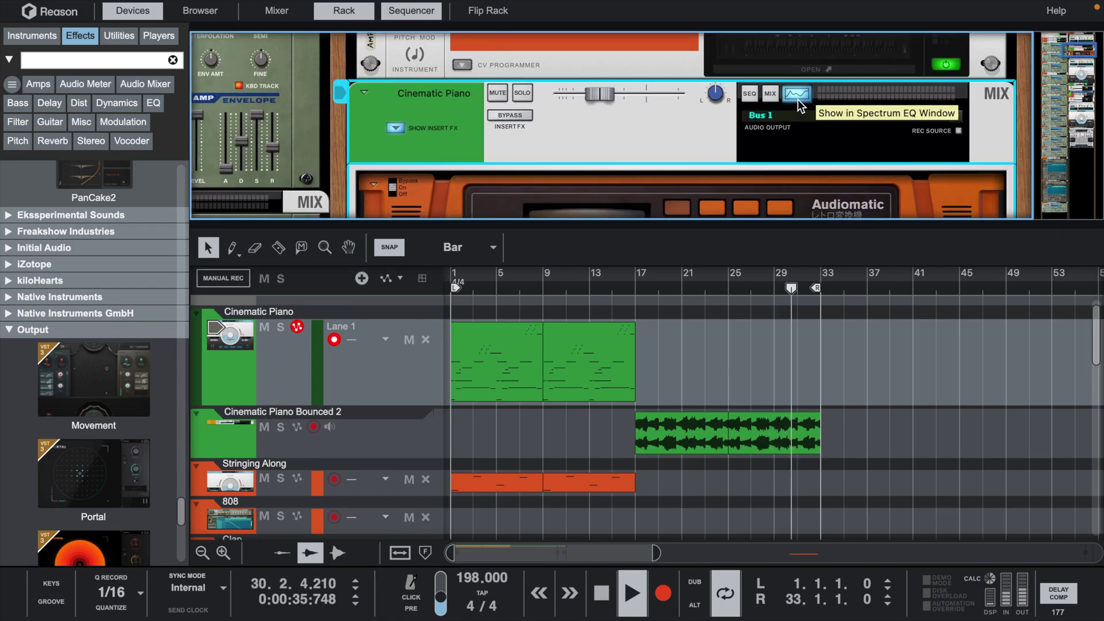
pyautogui.click(797, 95)
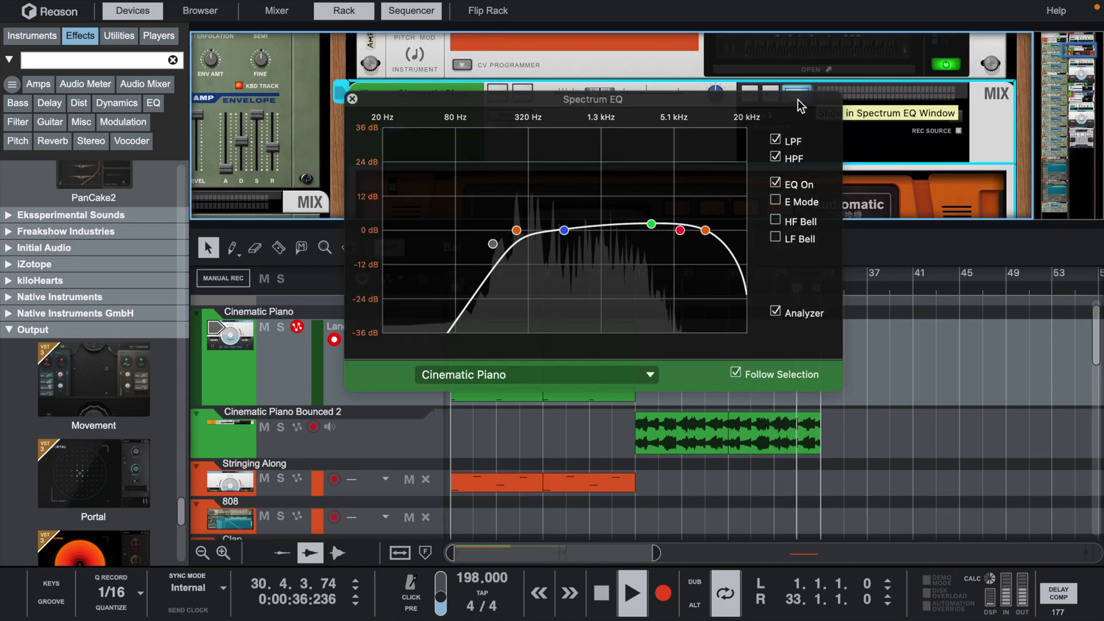
pyautogui.click(353, 98)
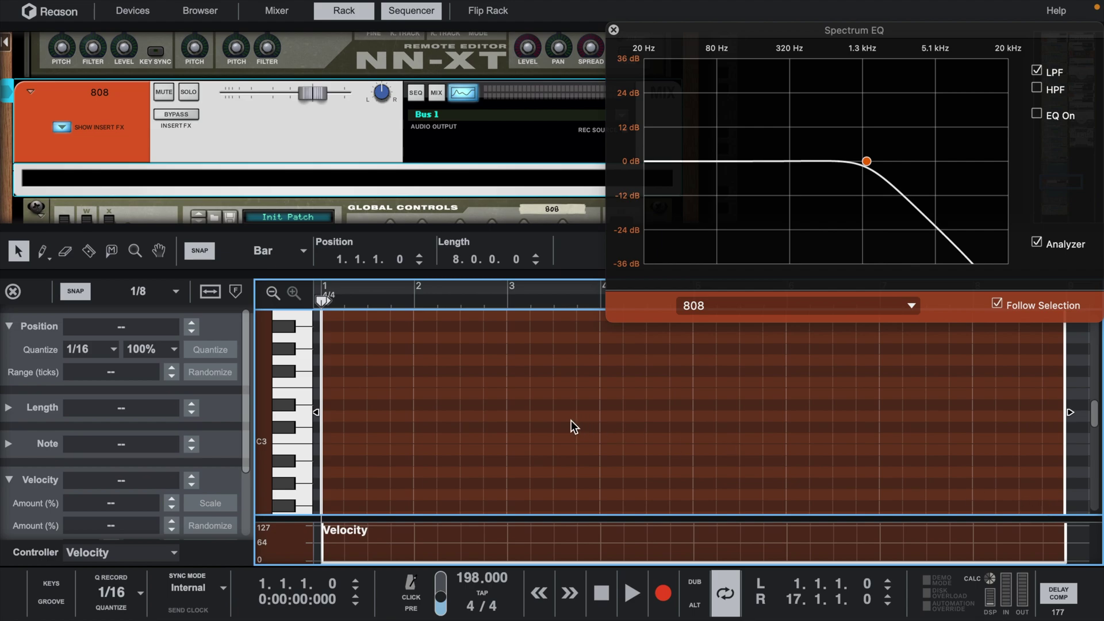
# Step: Audition the 808 sample around C3 in the empty clip's note editor
pyautogui.click(309, 425)
pyautogui.click(306, 430)
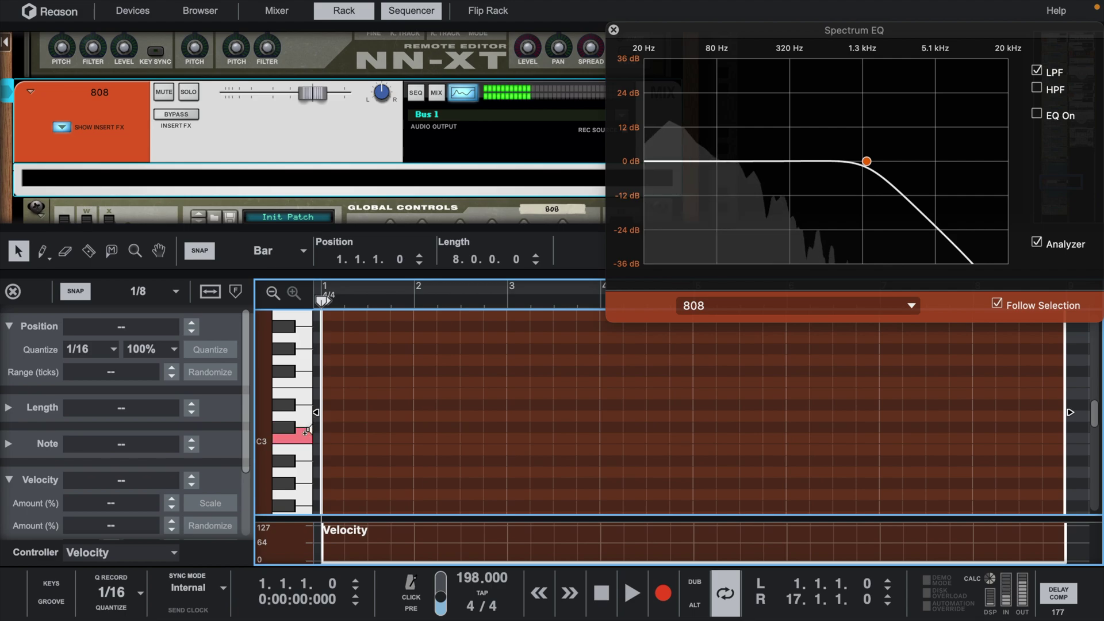
pyautogui.click(306, 434)
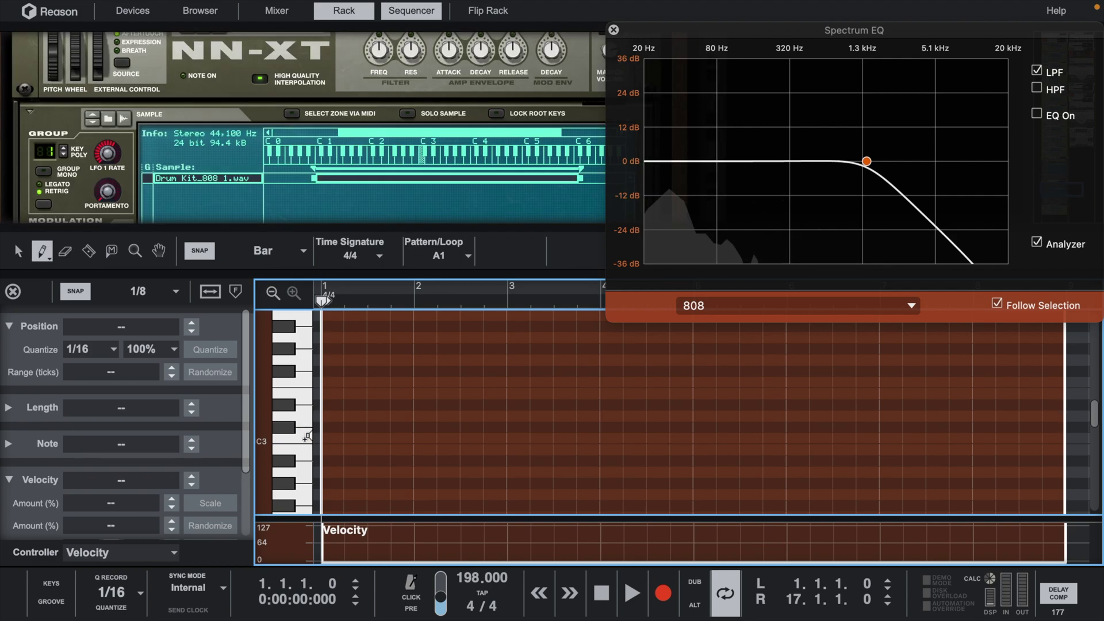
pyautogui.click(306, 436)
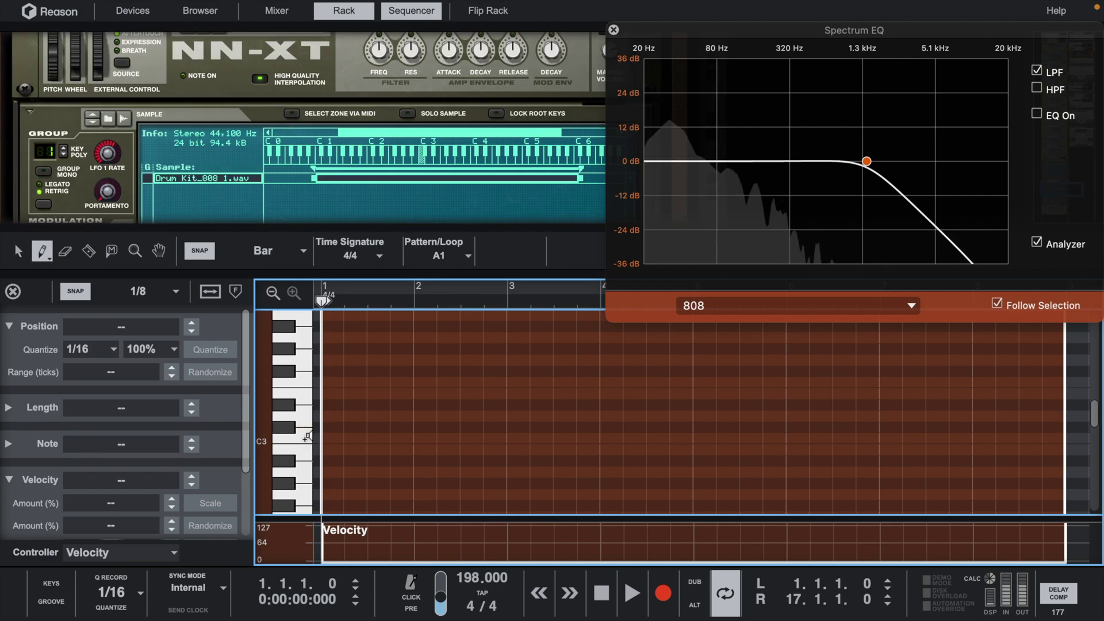
pyautogui.click(307, 436)
# Step: Draw three eighth-note 808 hits on C3 in bar 1 and one on F3 at 4.2.1, with velocities around 120
pyautogui.click(326, 438)
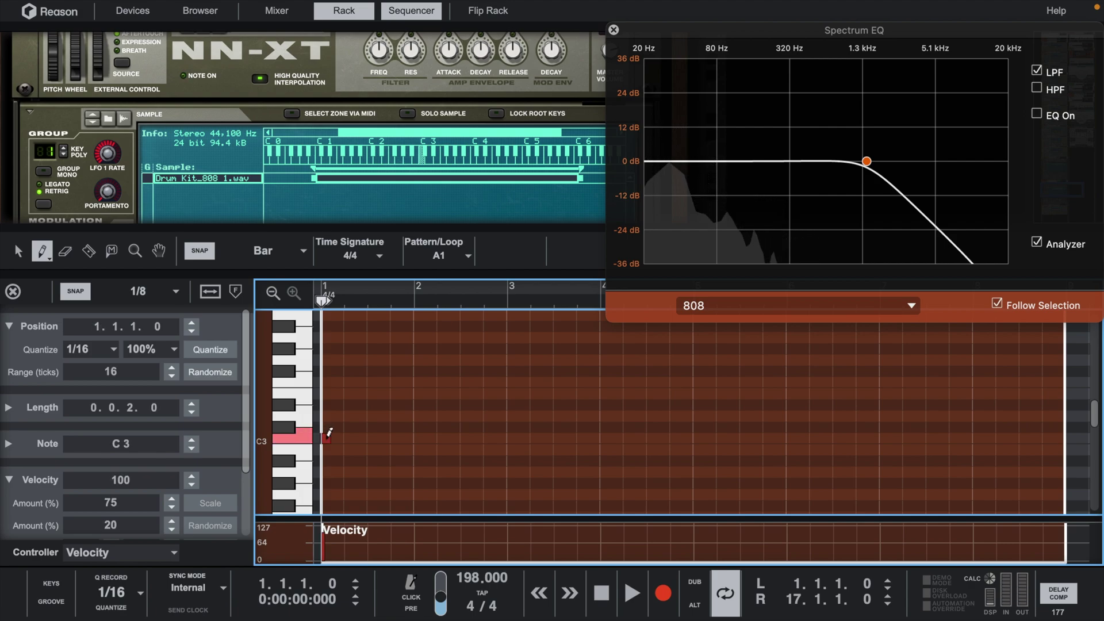
pyautogui.click(361, 438)
pyautogui.click(395, 438)
pyautogui.press('space')
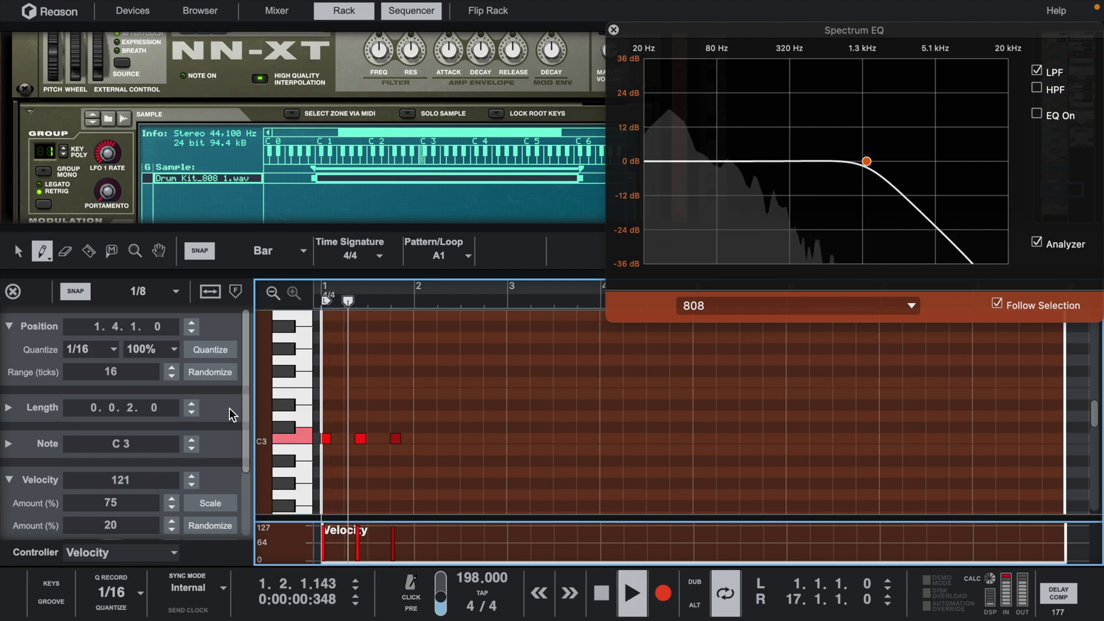
pyautogui.click(630, 381)
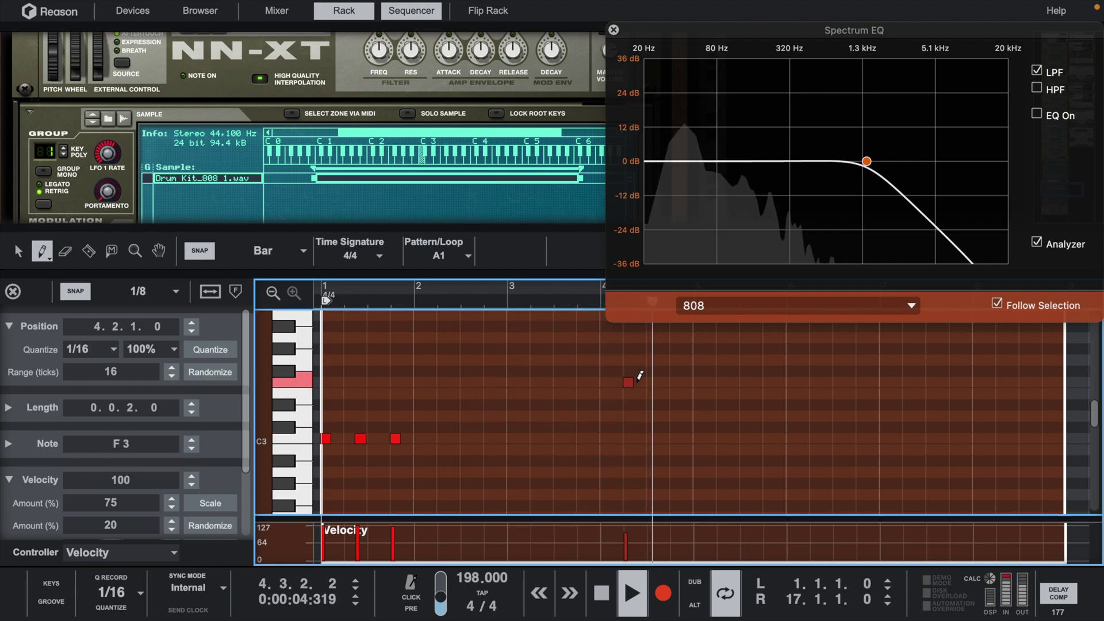
pyautogui.press('space')
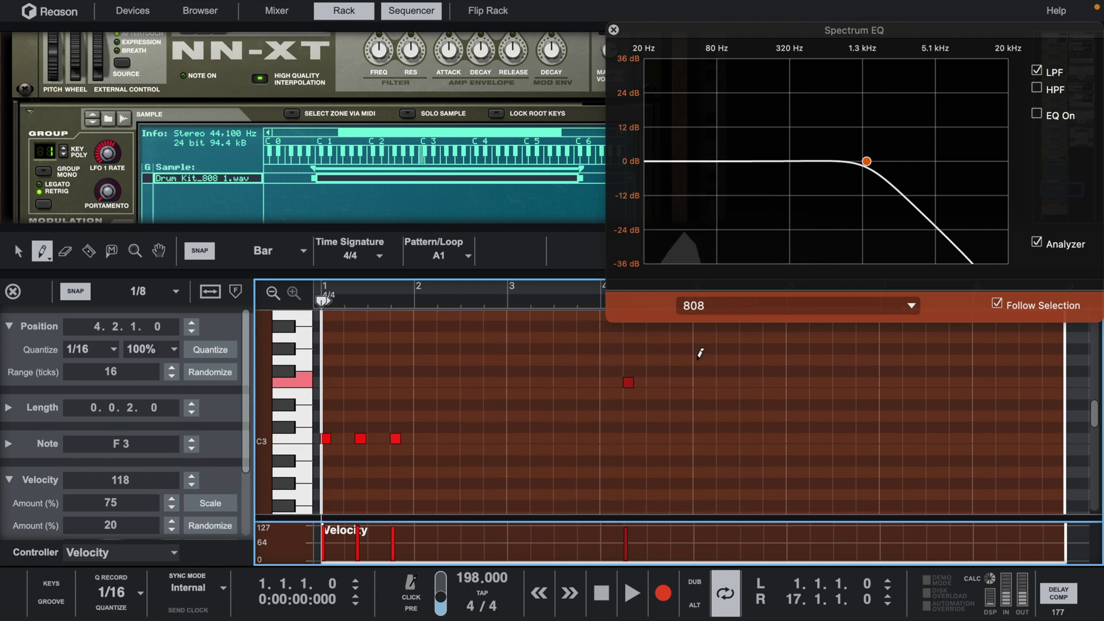
# Step: Copy the four 808 notes four bars ahead so the pattern repeats from bar 5
pyautogui.press('q')
pyautogui.moveTo(631, 358); pyautogui.dragTo(323, 451)
pyautogui.keyDown('alt'); pyautogui.moveTo(328, 440); pyautogui.dragTo(702, 440); pyautogui.keyUp('alt')
pyautogui.click(756, 460)
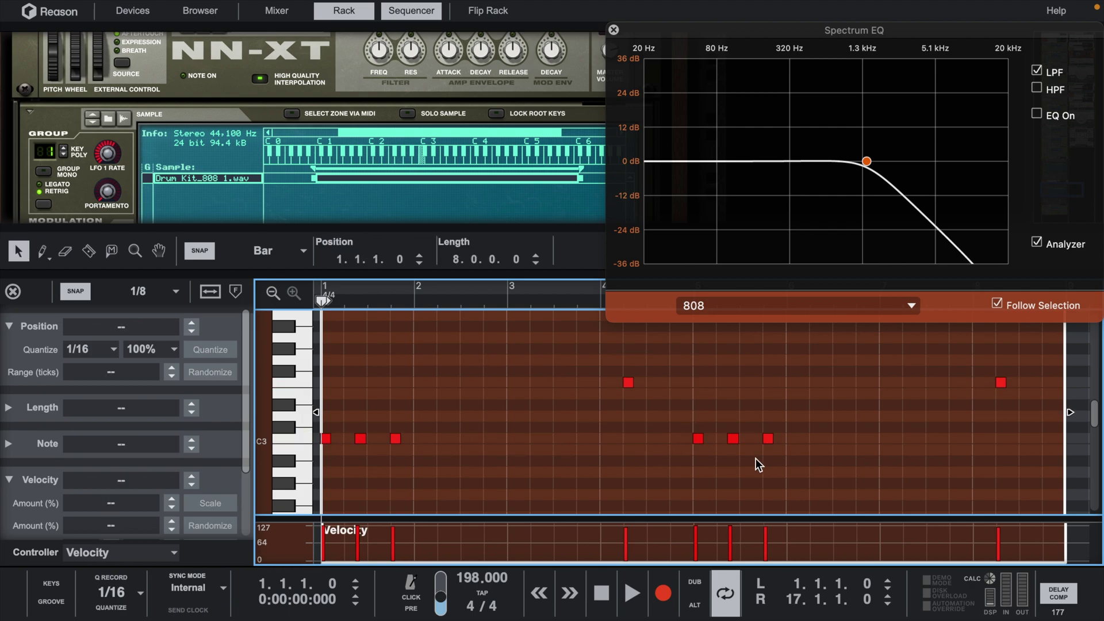
# Step: Add two adjacent C3 hits just before bar 5, the second at 4.4.1, and raise their velocities to 127
pyautogui.doubleClick(663, 438)
pyautogui.hotkey('ctrl', 'd')
pyautogui.press('space')
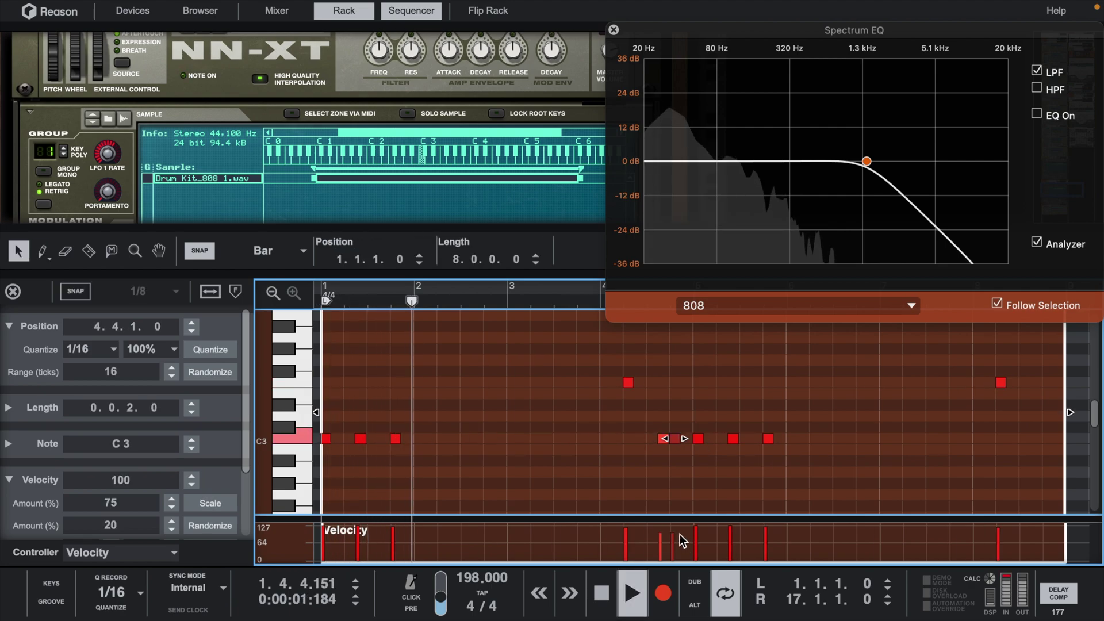
pyautogui.press('w')
pyautogui.moveTo(684, 526); pyautogui.dragTo(659, 526)
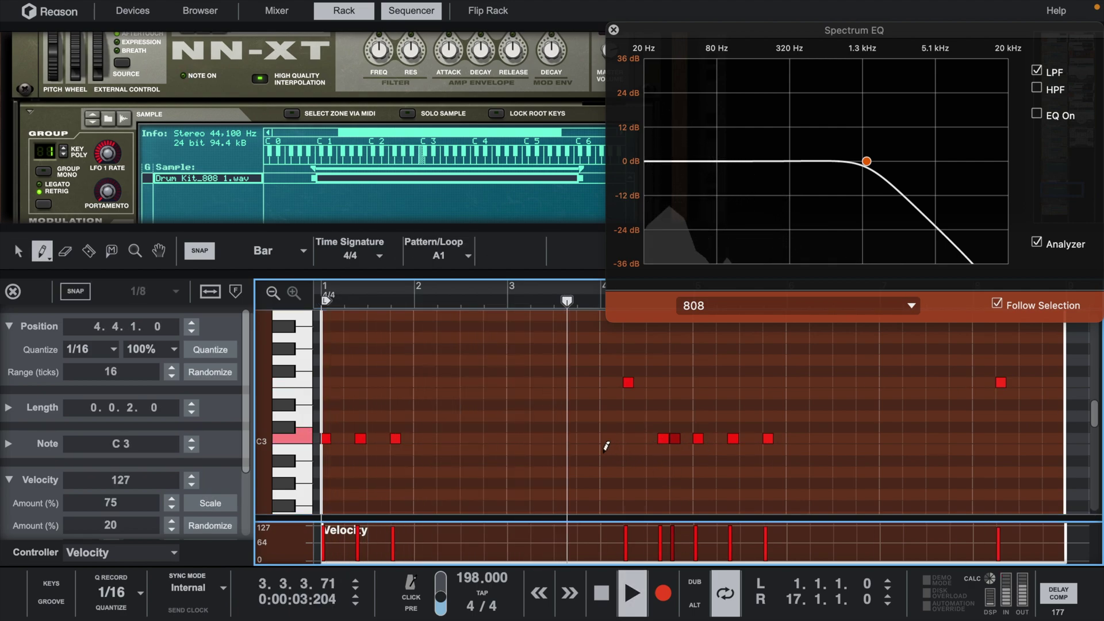
# Step: Add a G3 808 note at 7.4.1 and lengthen it to an eighth note
pyautogui.click(956, 359)
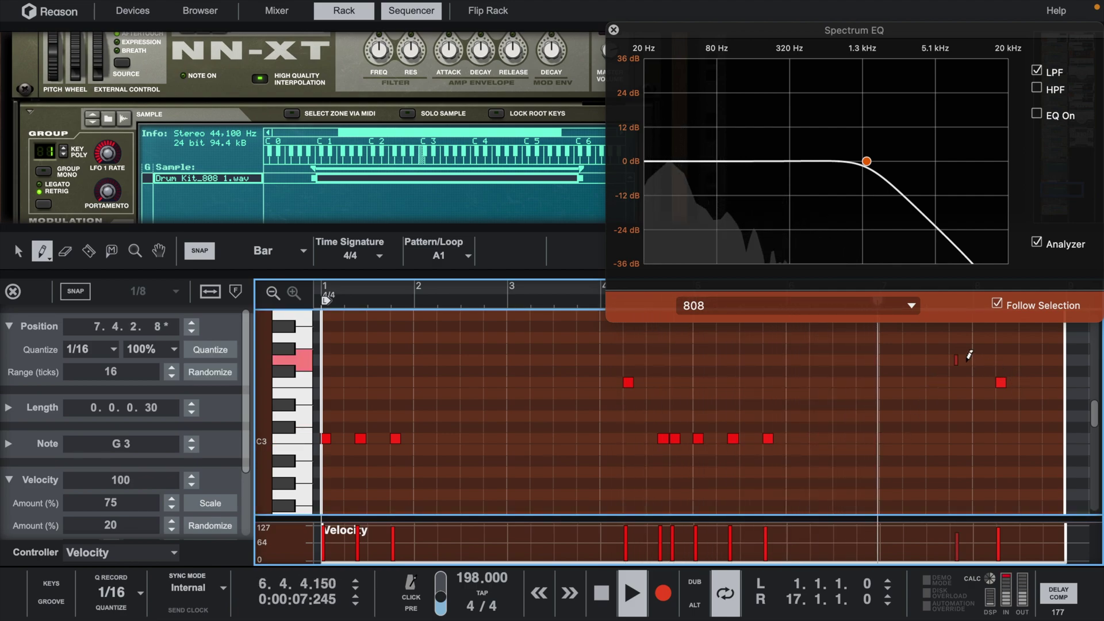
pyautogui.press('q')
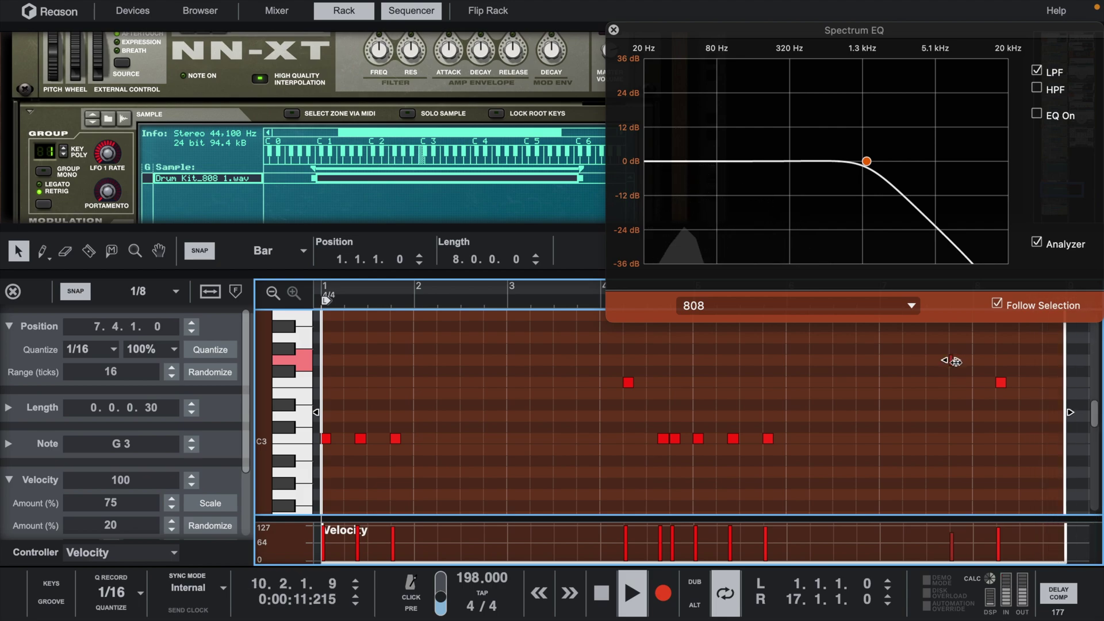
pyautogui.moveTo(955, 361); pyautogui.dragTo(962, 365)
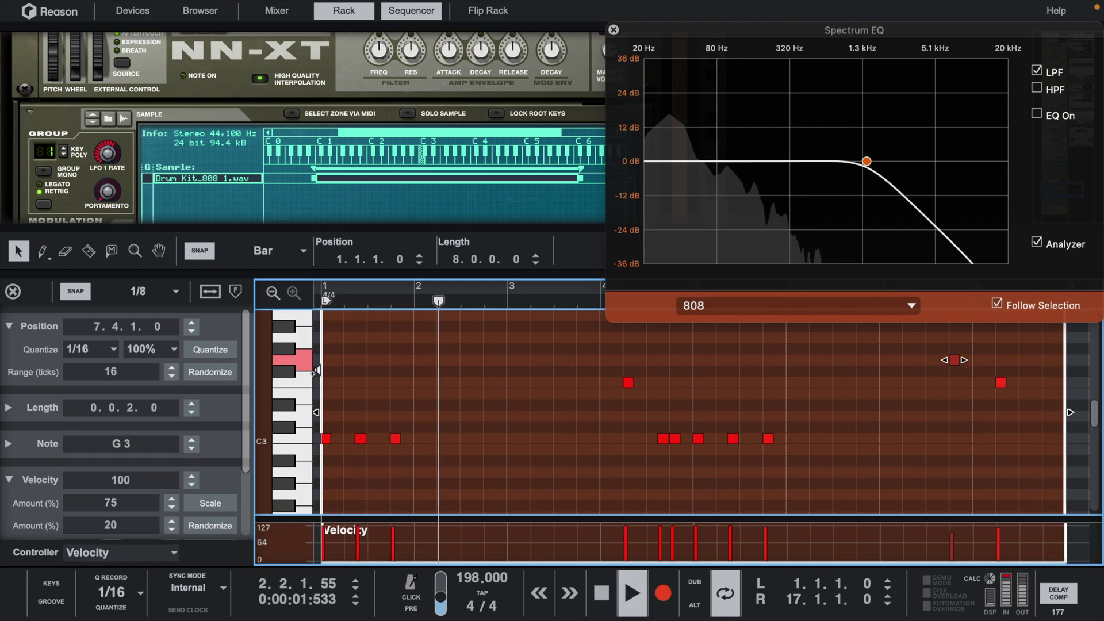
# Step: Add two eighth-note C3 808 hits at 8.3.3 and 8.4.1 and raise their velocities to 127
pyautogui.doubleClick(1038, 443)
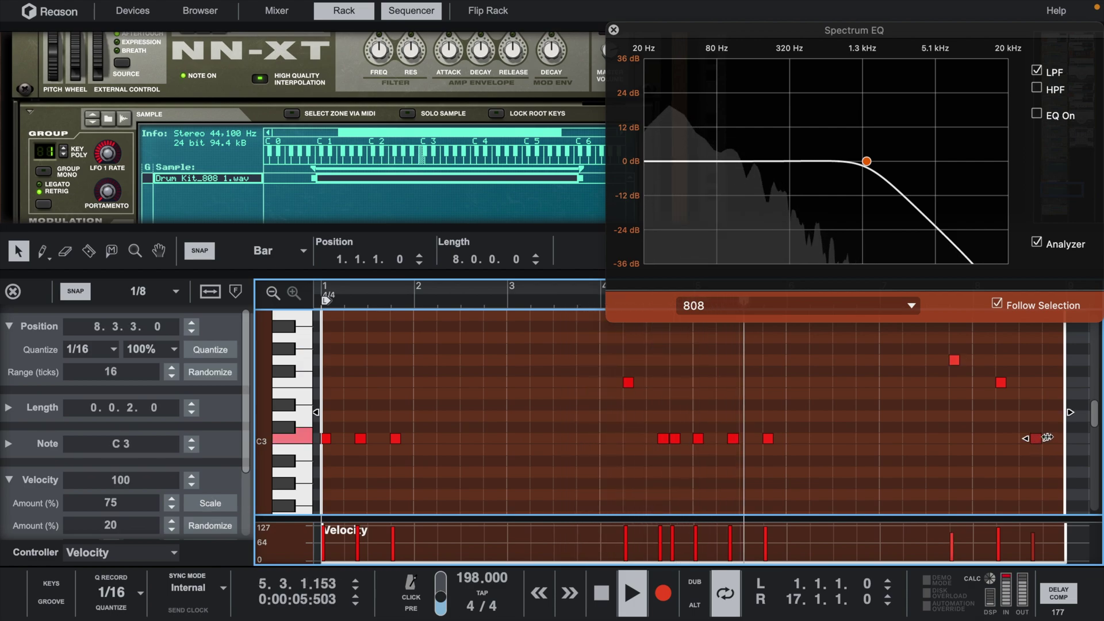
pyautogui.click(1050, 437)
pyautogui.doubleClick(1050, 439)
pyautogui.press('w')
pyautogui.moveTo(1060, 521); pyautogui.dragTo(937, 521)
# Step: Set the note snap to 1/16, shorten the 8.3.3 hit to a sixteenth, and copy it to 8.3.4
pyautogui.click(150, 291)
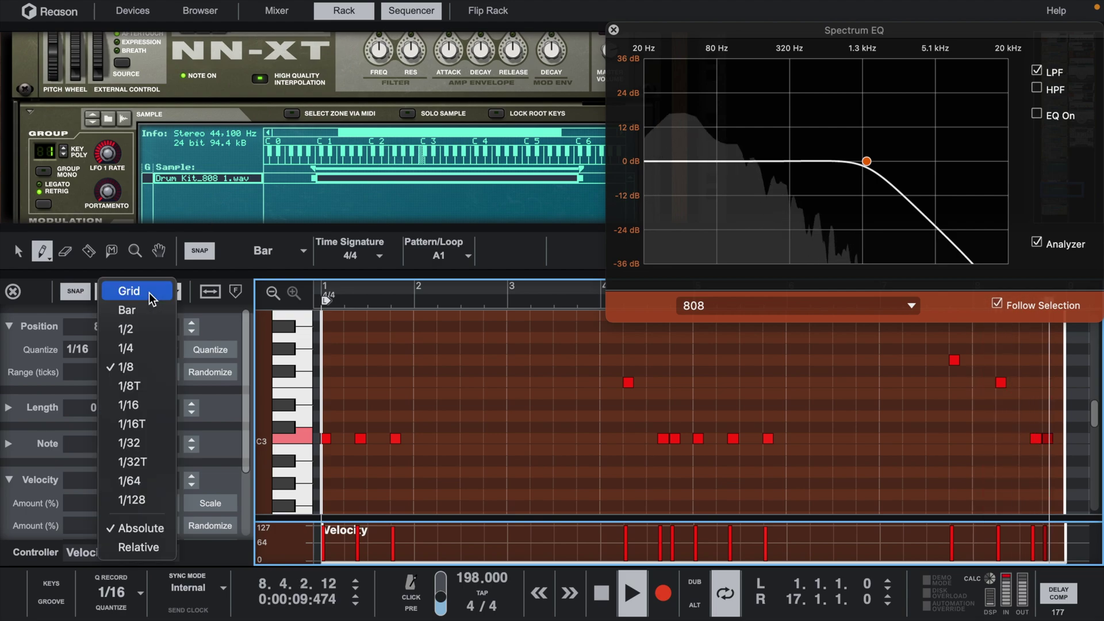
pyautogui.click(138, 405)
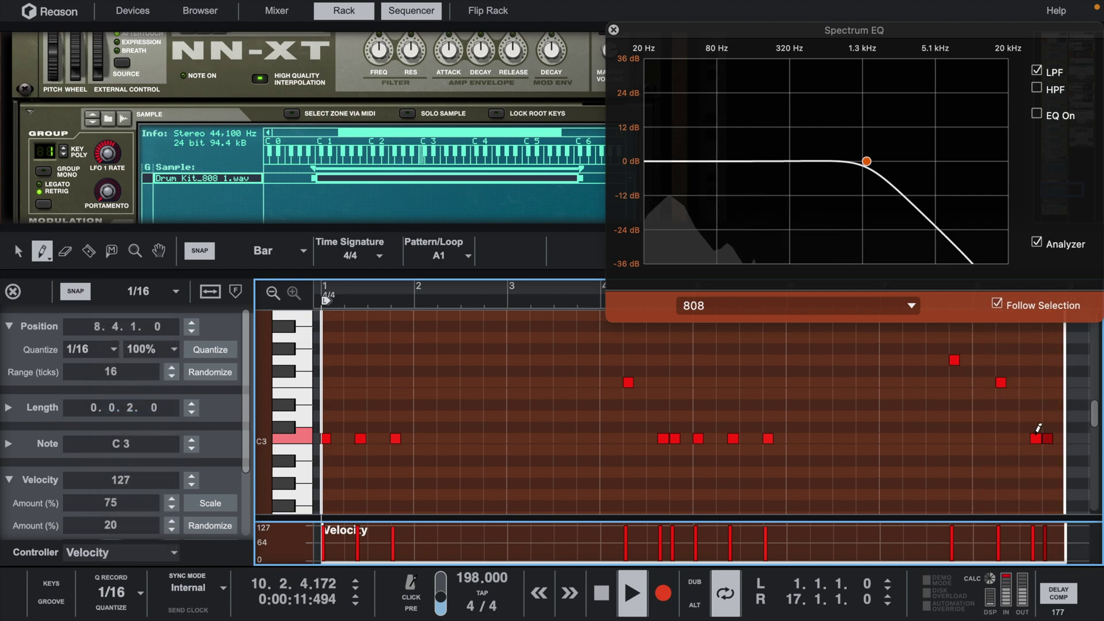
pyautogui.press('q')
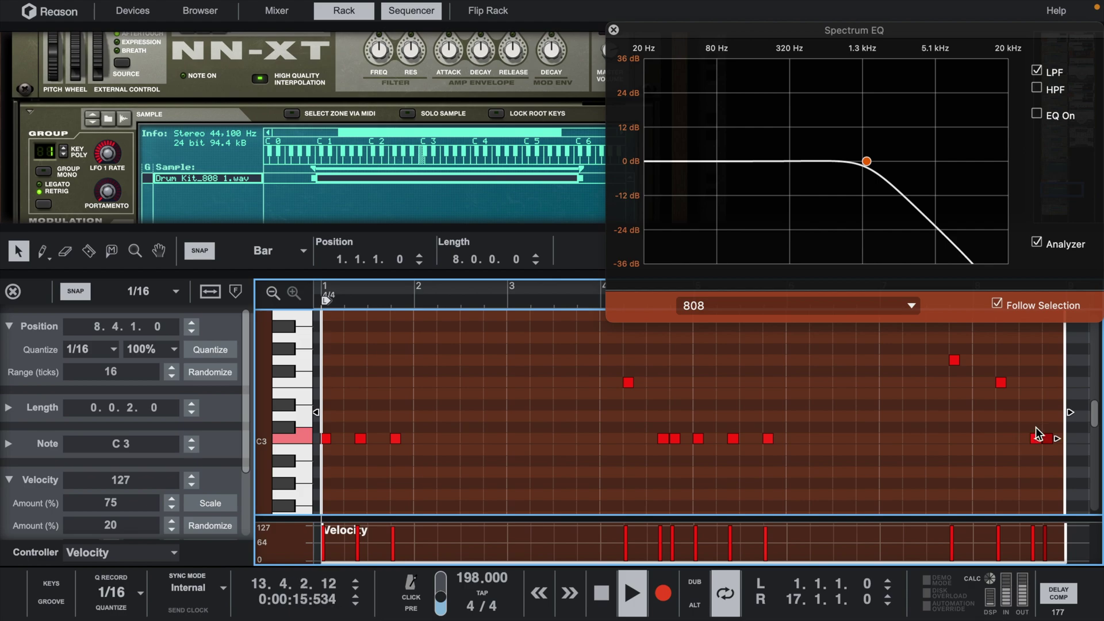
pyautogui.click(1034, 430)
pyautogui.click(1036, 438)
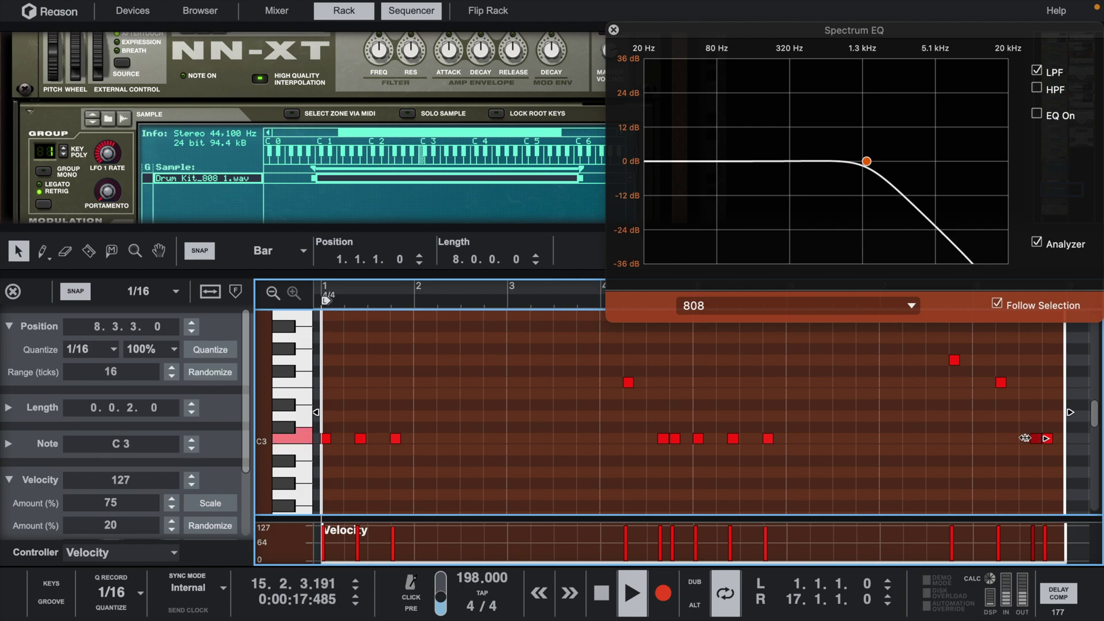
pyautogui.moveTo(1045, 440); pyautogui.dragTo(1034, 441)
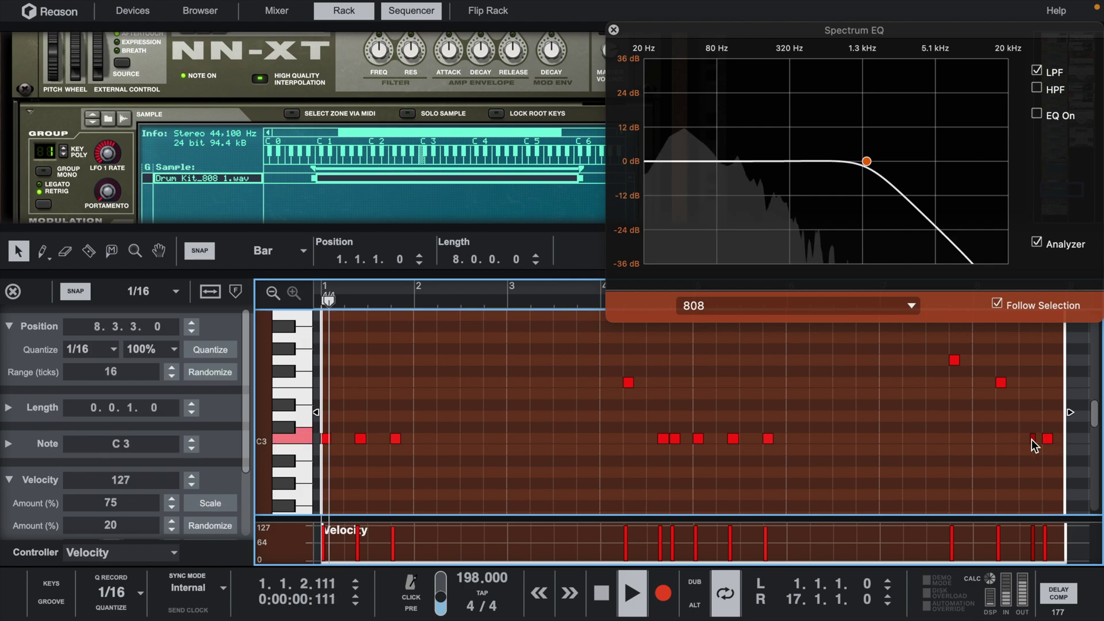
pyautogui.keyDown('super'); pyautogui.click(1037, 438); pyautogui.keyUp('super')
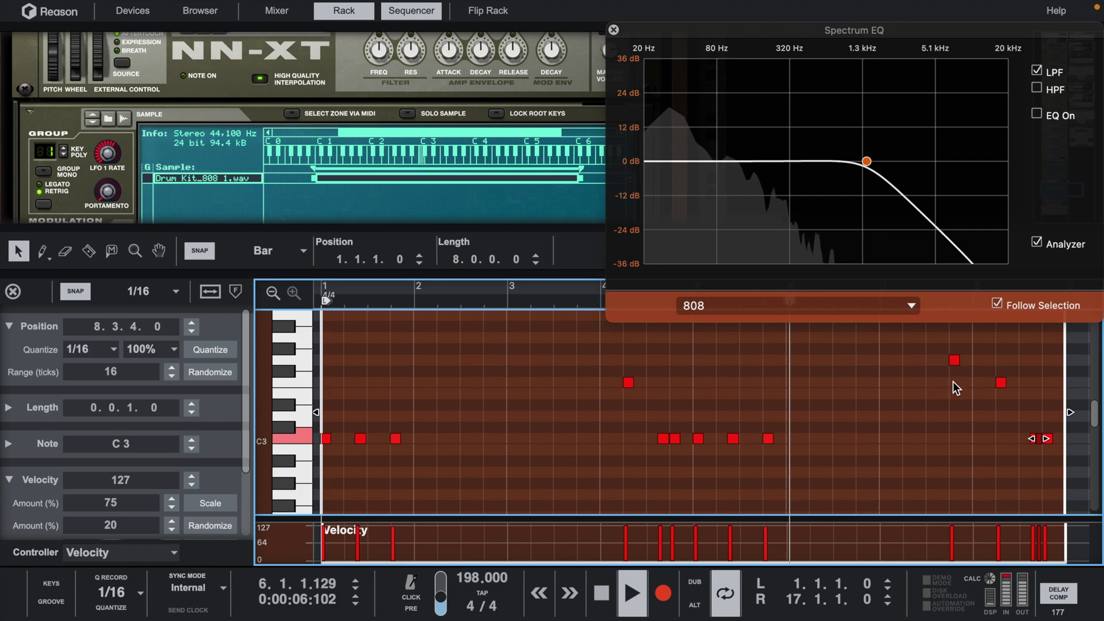
# Step: Lower the 808 note at 8.2.1 to D#3 and close the Spectrum EQ window
pyautogui.click(1002, 383)
pyautogui.moveTo(1003, 383); pyautogui.dragTo(1006, 407)
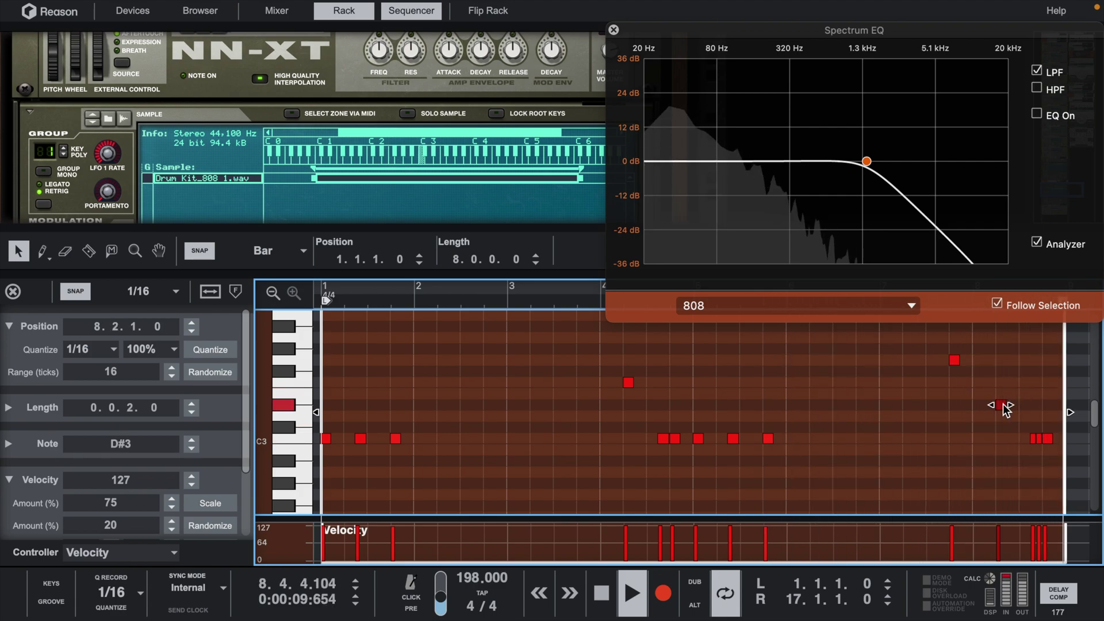
pyautogui.click(613, 29)
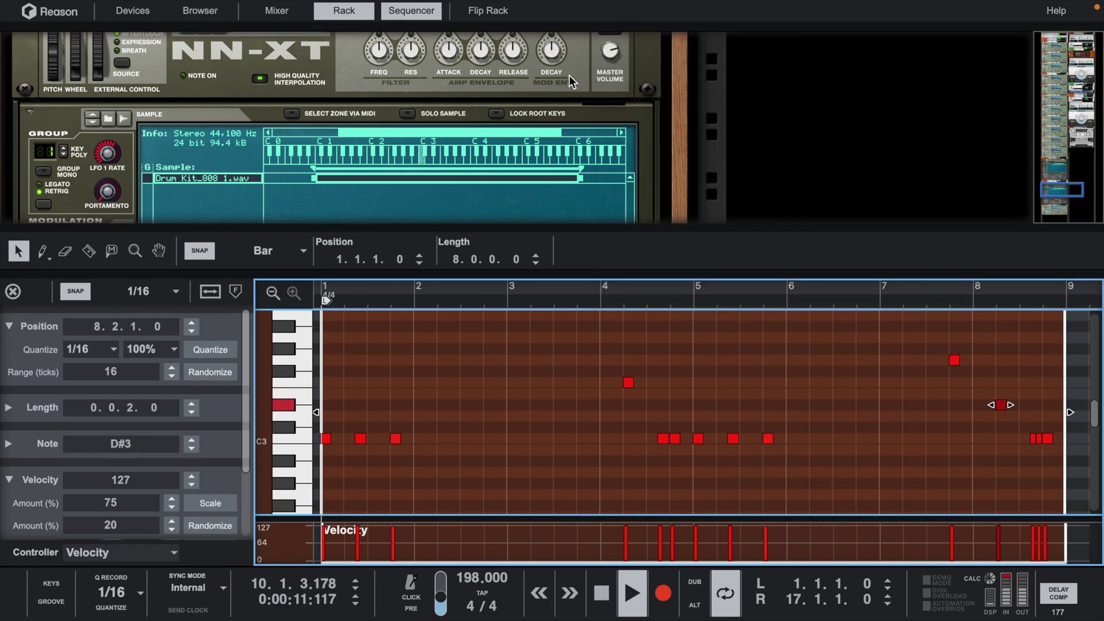
# Step: Leave the 808 note editor, duplicate the eight-bar 808 clip at bar 9, and stop playback
pyautogui.click(13, 293)
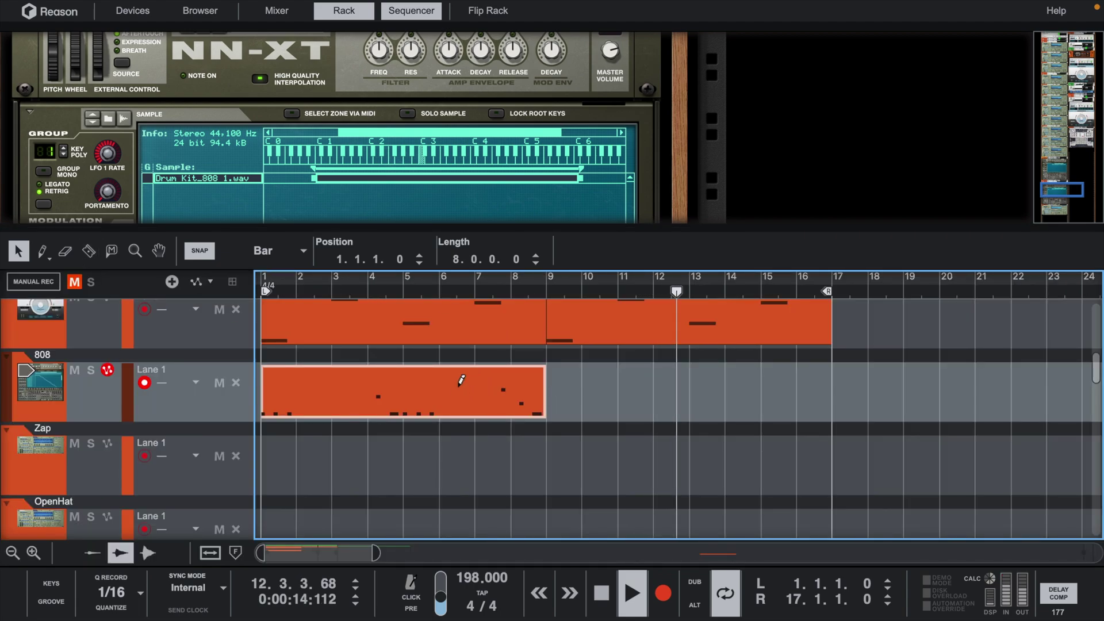
pyautogui.hotkey('ctrl', 'd')
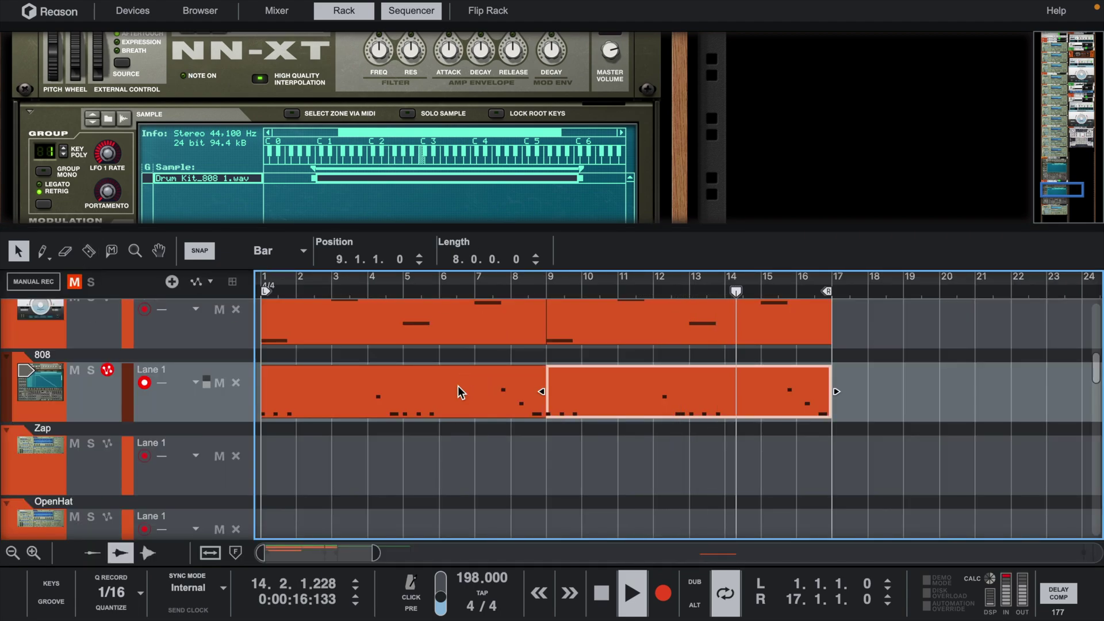
pyautogui.click(48, 380)
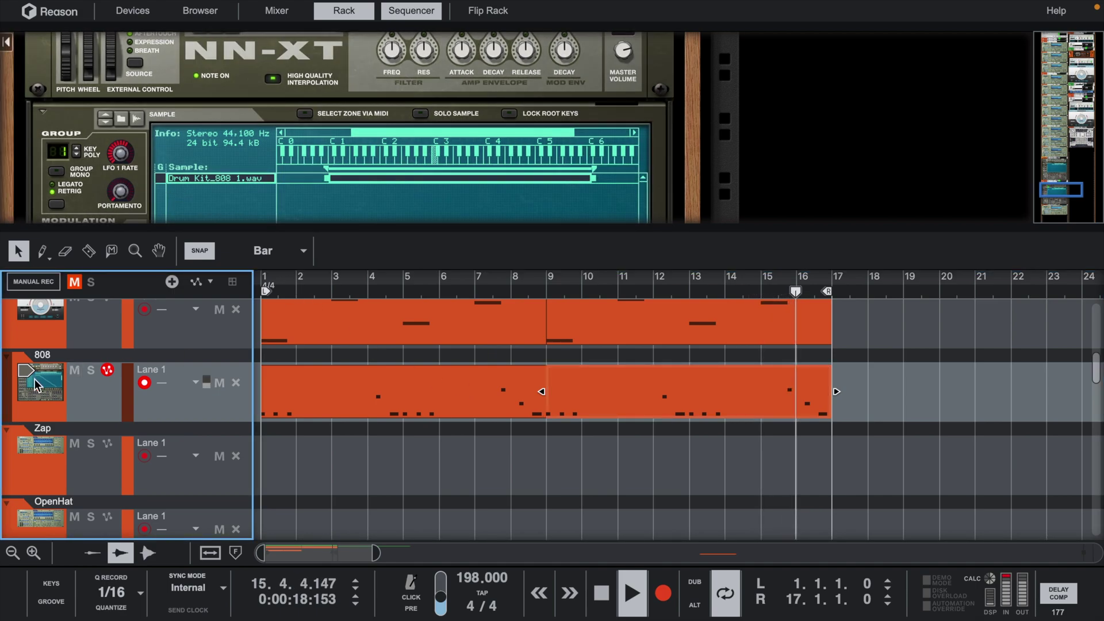
pyautogui.press('space')
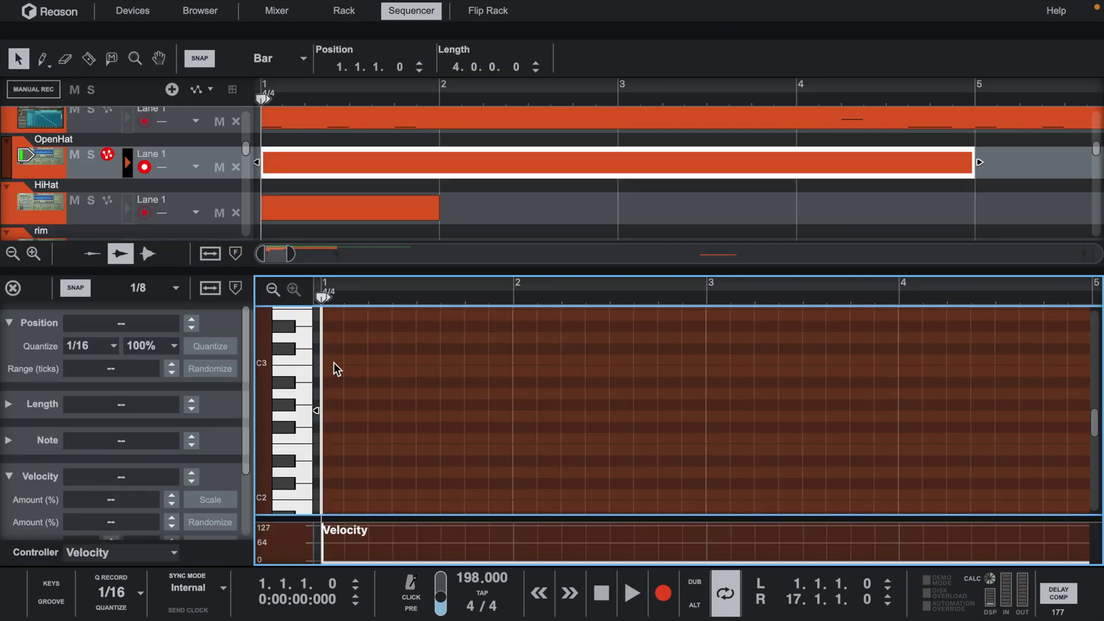
# Step: Add eighth-note C3 hits to the OpenHat clip at 1.1.1, 1.4.1, 4.2.1 and 4.3.3, checking them in playback
pyautogui.doubleClick(333, 363)
pyautogui.doubleClick(474, 364)
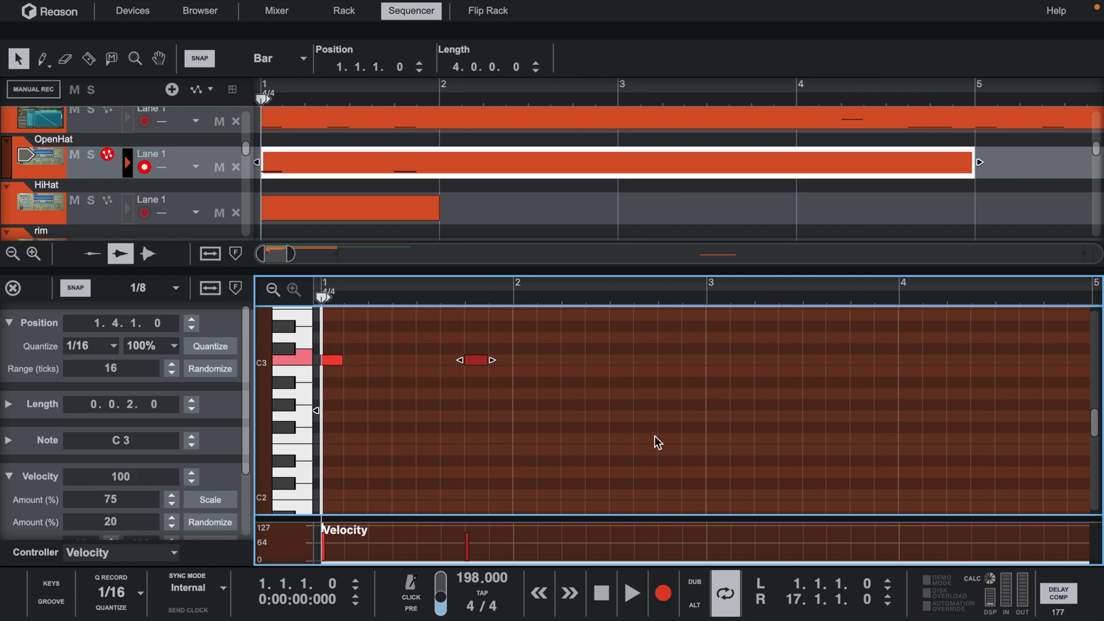
pyautogui.press('space')
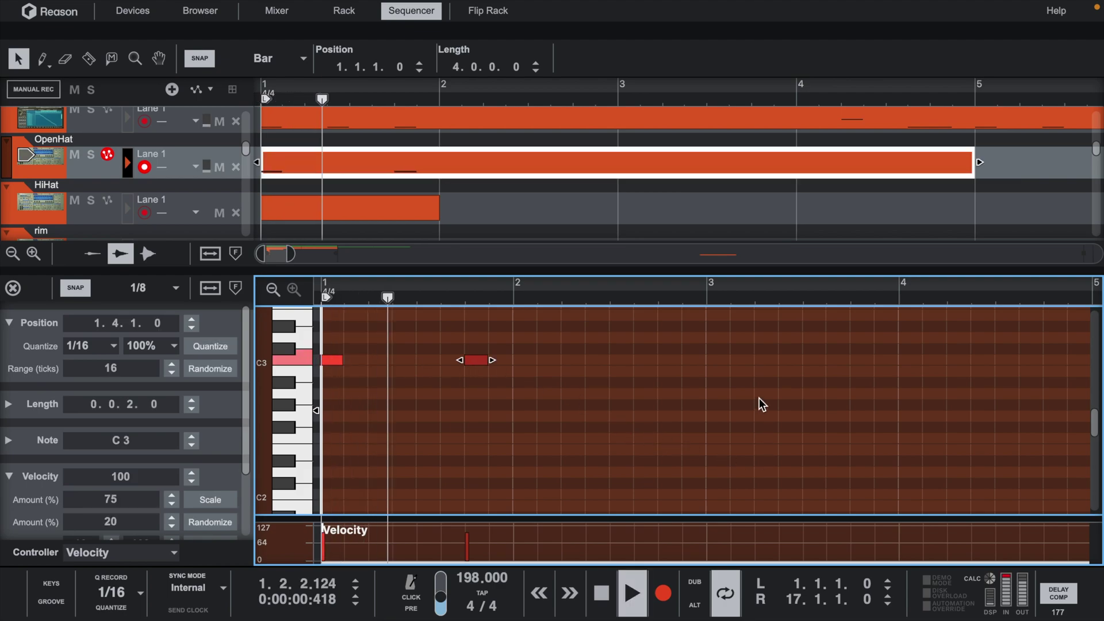
pyautogui.doubleClick(954, 358)
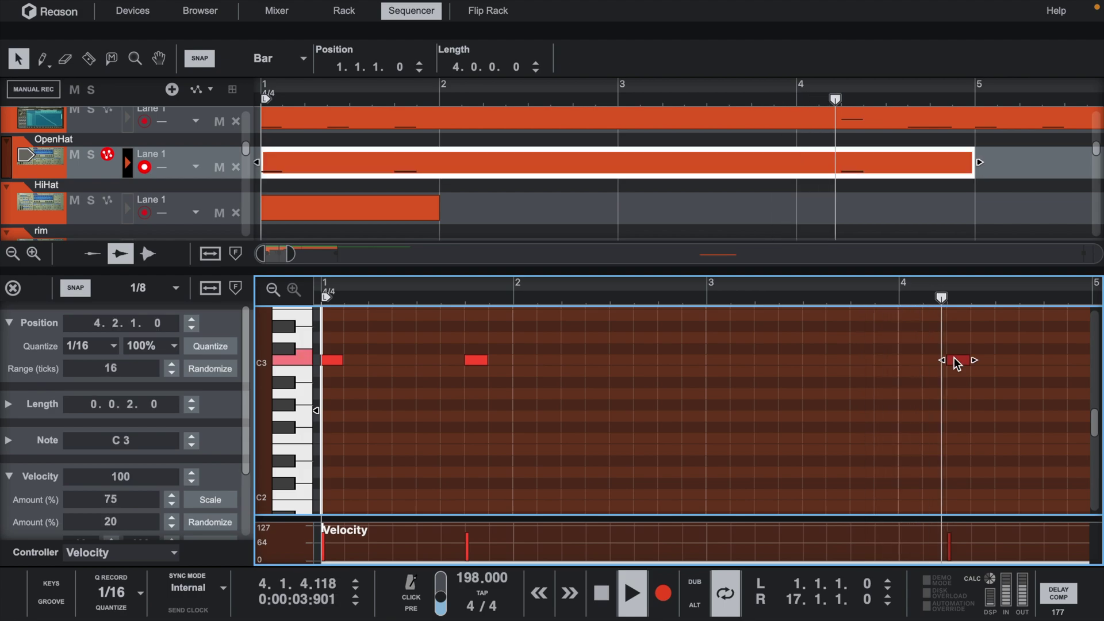
pyautogui.press('space')
pyautogui.press('space')
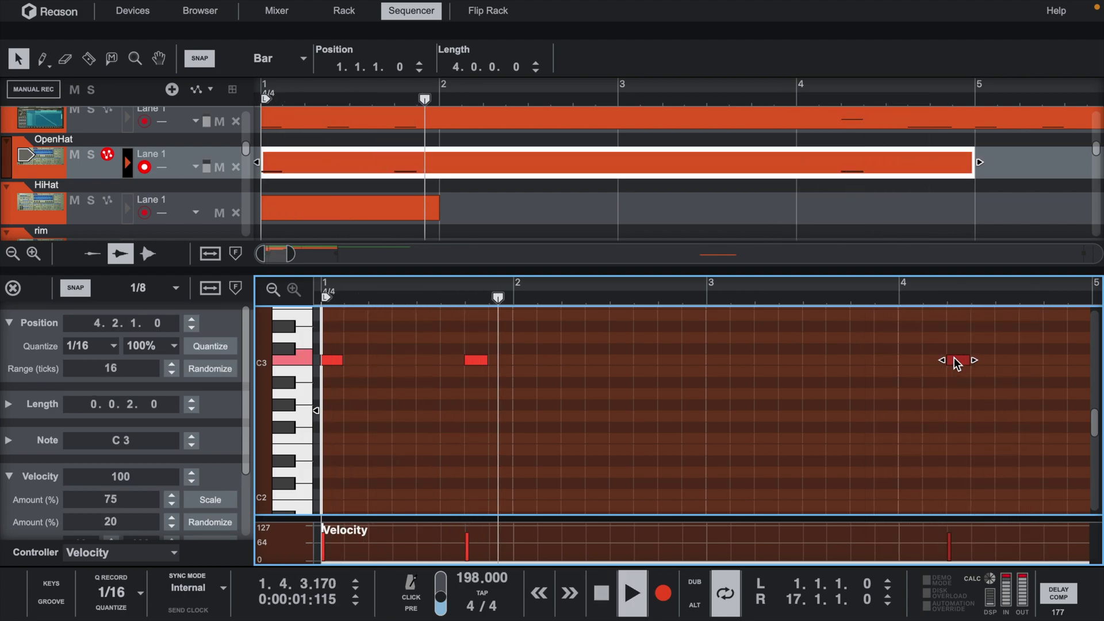
pyautogui.doubleClick(1030, 360)
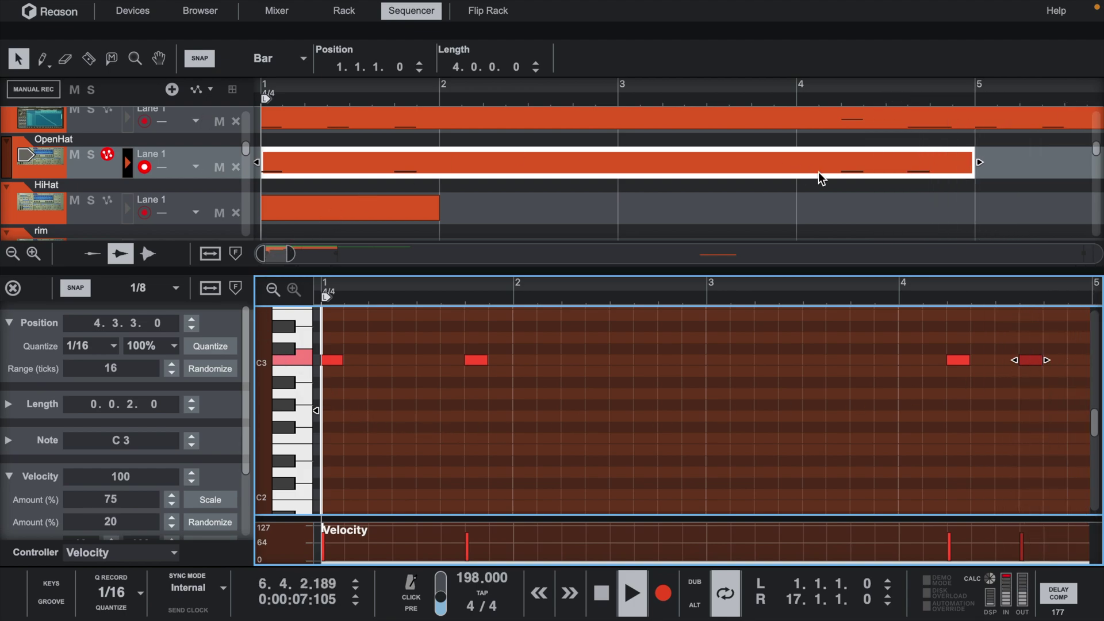
# Step: Open the HiHat clip, audition its C3 sound, and extend the clip to four bars
pyautogui.click(371, 214)
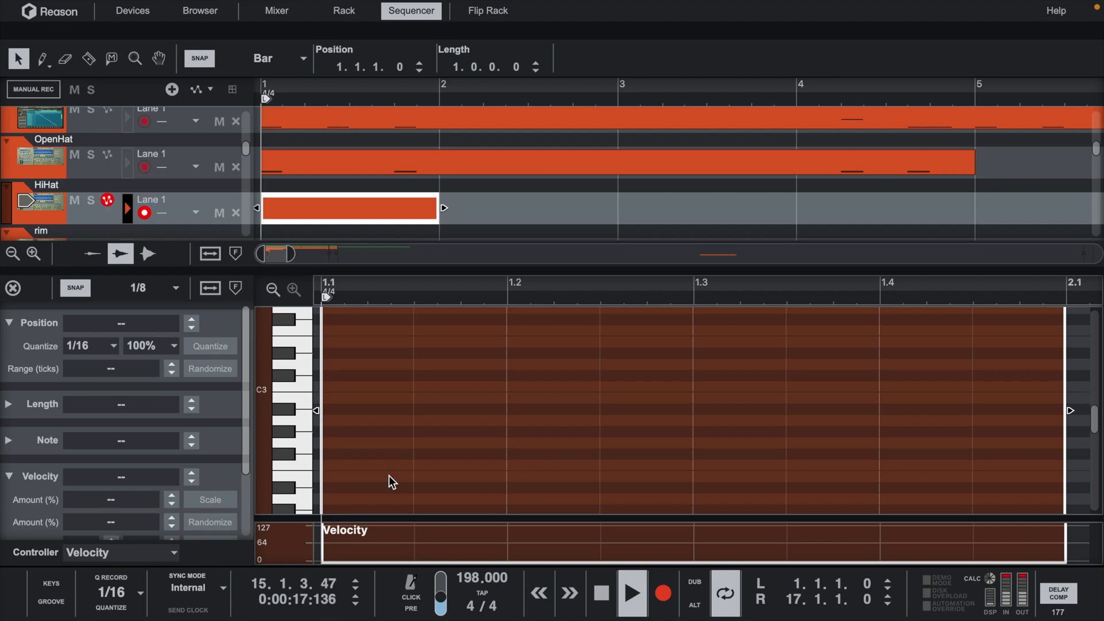
pyautogui.click(299, 388)
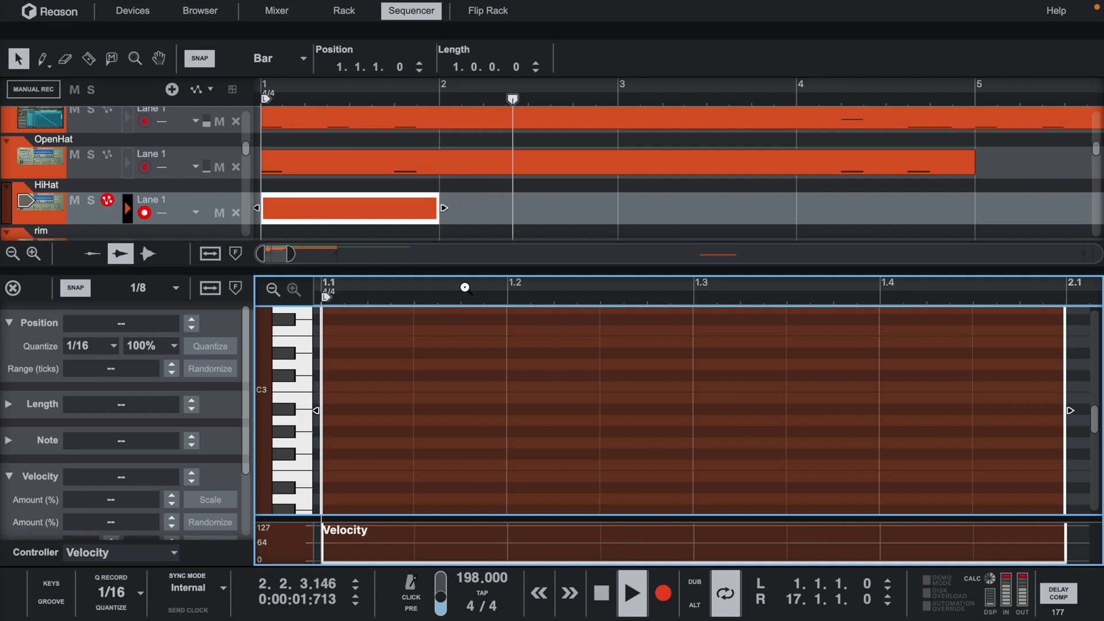
pyautogui.moveTo(463, 287); pyautogui.dragTo(477, 2)
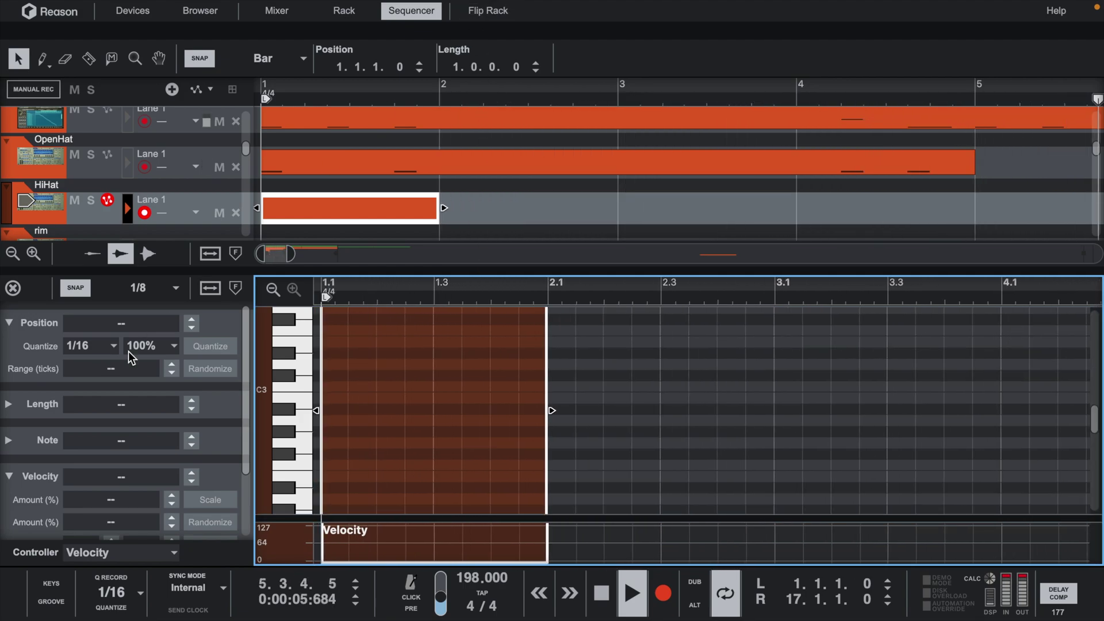
pyautogui.moveTo(481, 288); pyautogui.dragTo(481, 215)
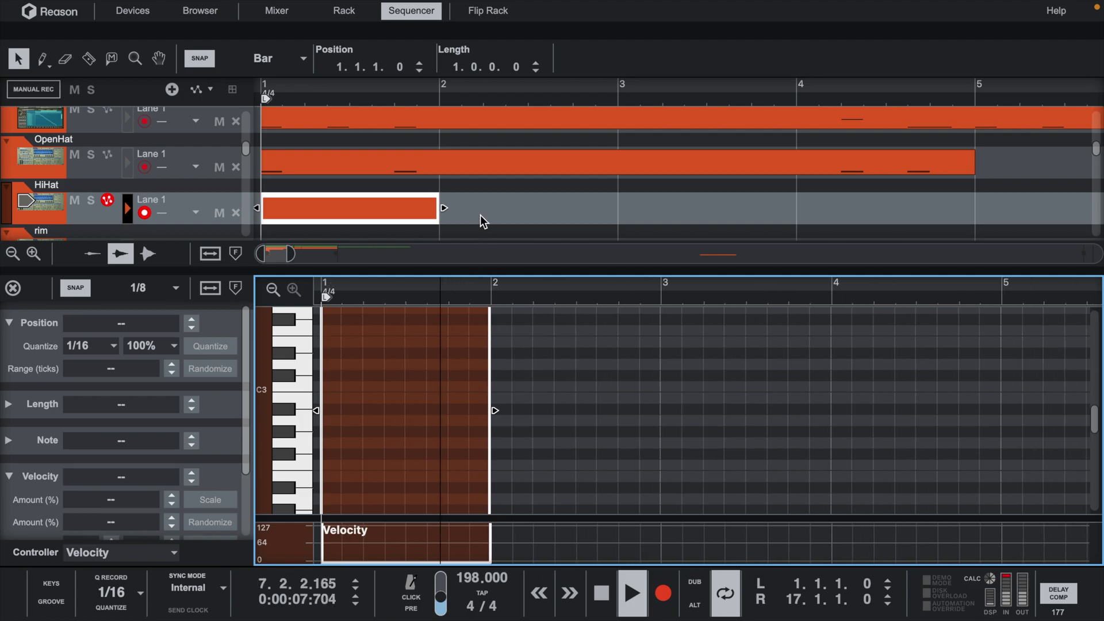
pyautogui.moveTo(496, 416); pyautogui.dragTo(994, 423)
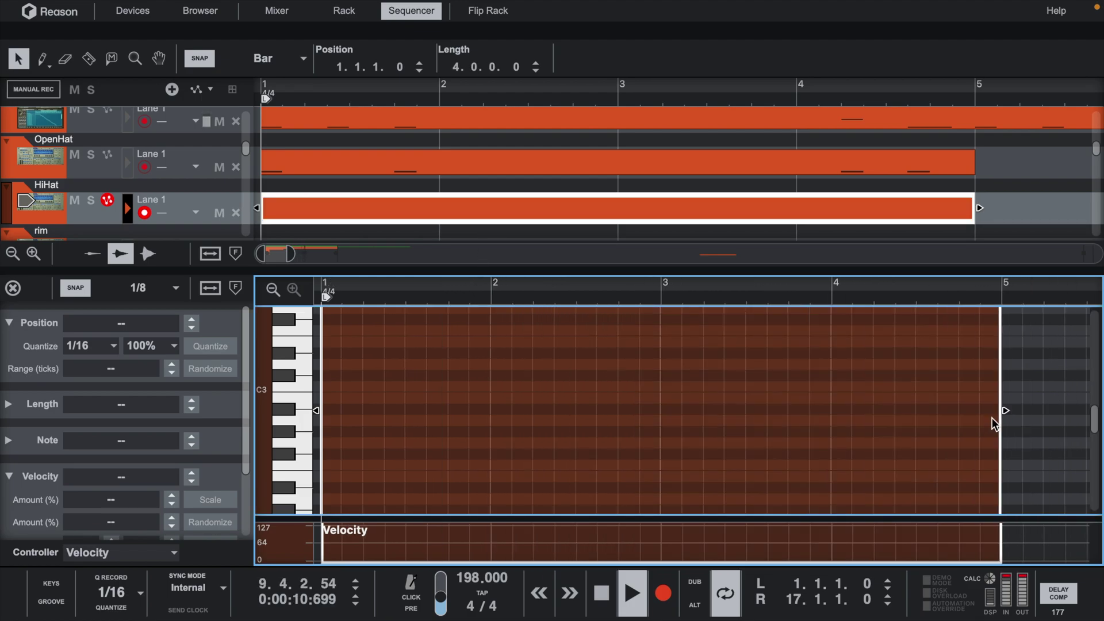
# Step: Draw four consecutive eighth-note C3 hits in the HiHat clip from 1.1.1 to 1.2.3
pyautogui.click(326, 386)
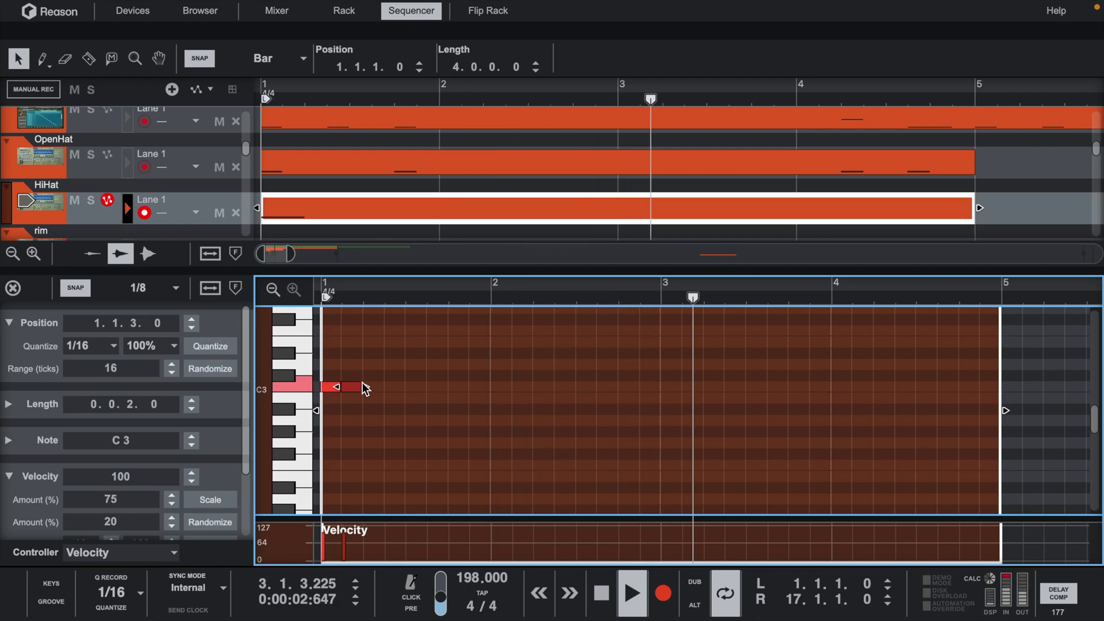
pyautogui.press('p')
pyautogui.click(351, 387)
pyautogui.click(373, 387)
pyautogui.click(394, 386)
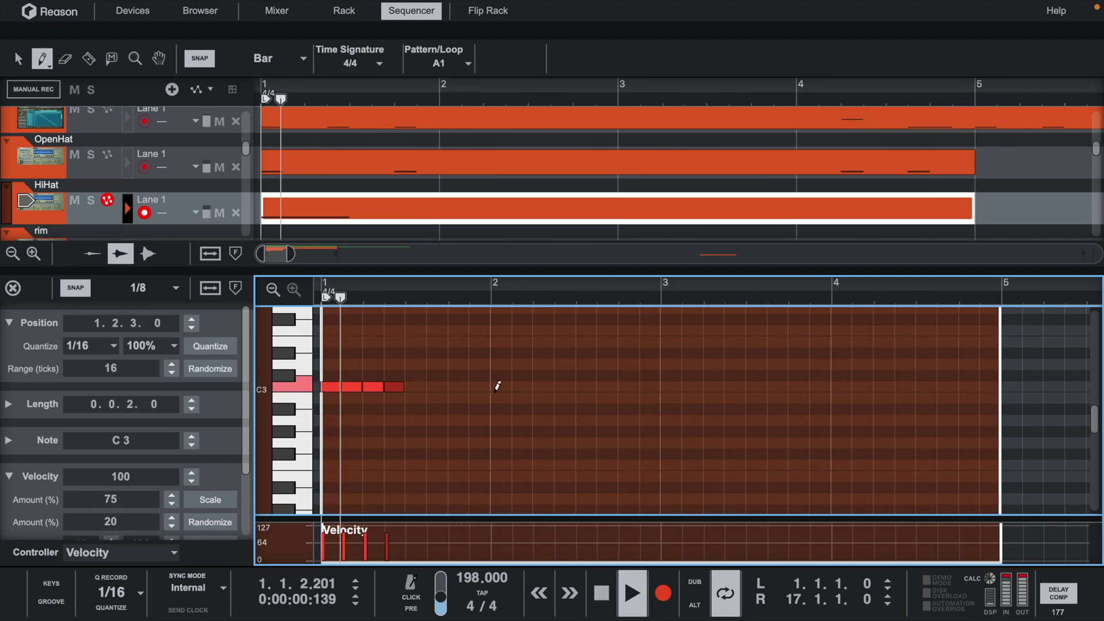
# Step: Add HiHat C3 hits at 2.2.1, 3.1.1, 3.1.3 and 4.2.3, and move the last one to 4.3.1
pyautogui.click(542, 385)
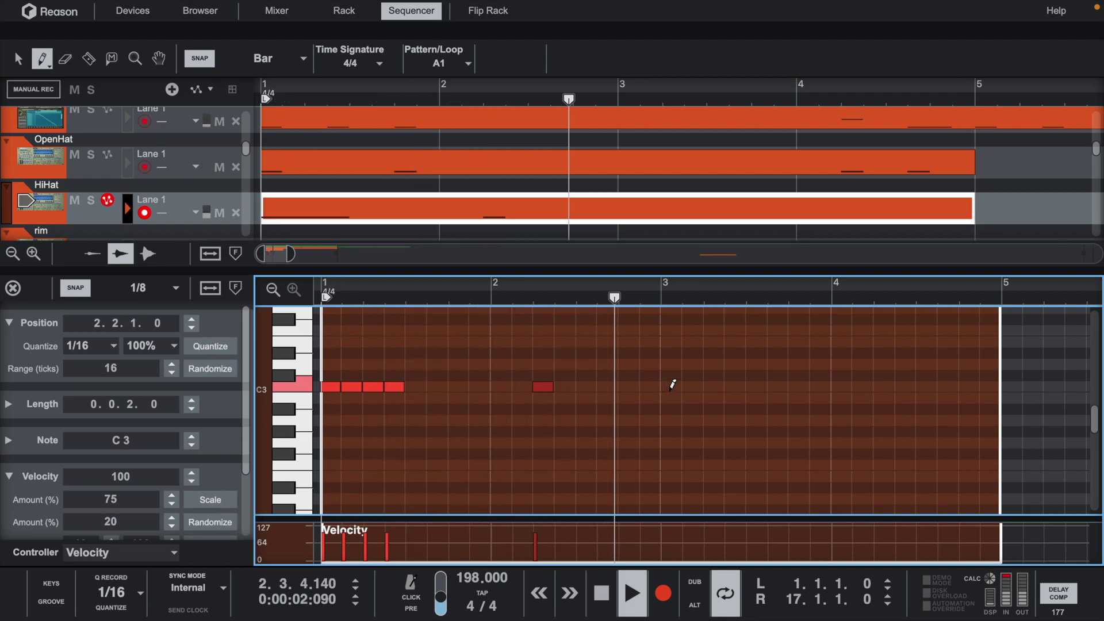
pyautogui.click(671, 385)
pyautogui.click(694, 387)
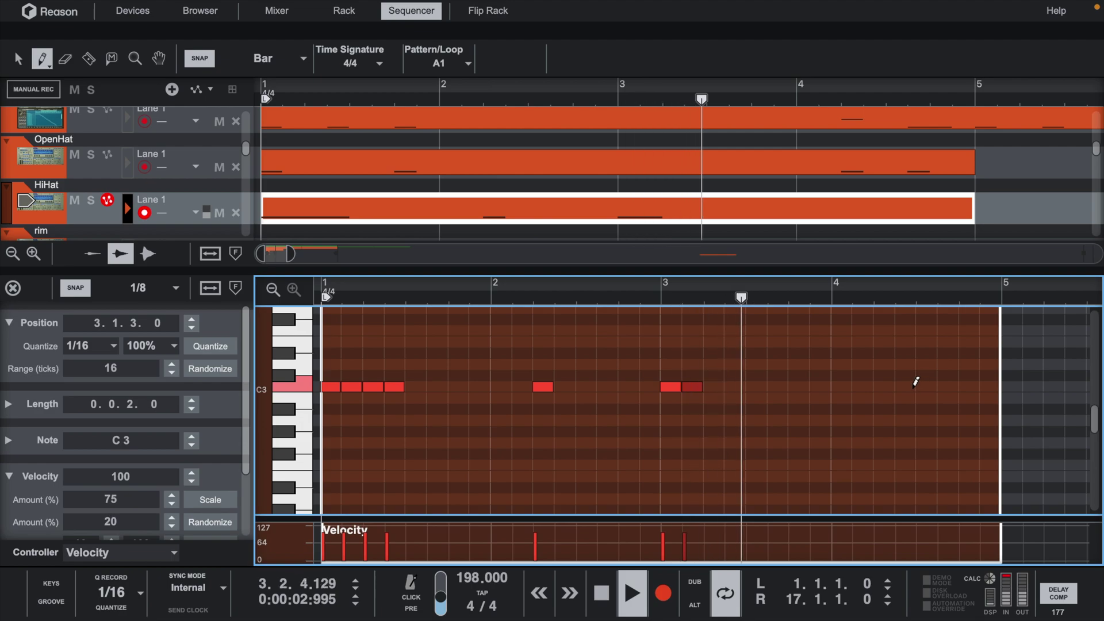
pyautogui.click(915, 386)
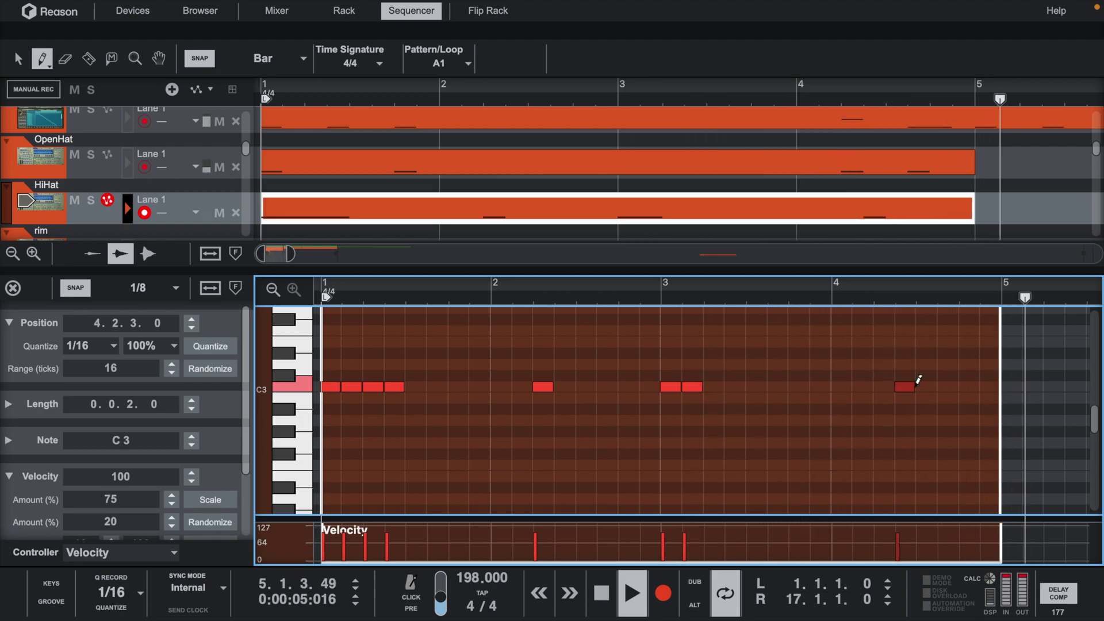
pyautogui.press('q')
pyautogui.moveTo(915, 390); pyautogui.dragTo(928, 390)
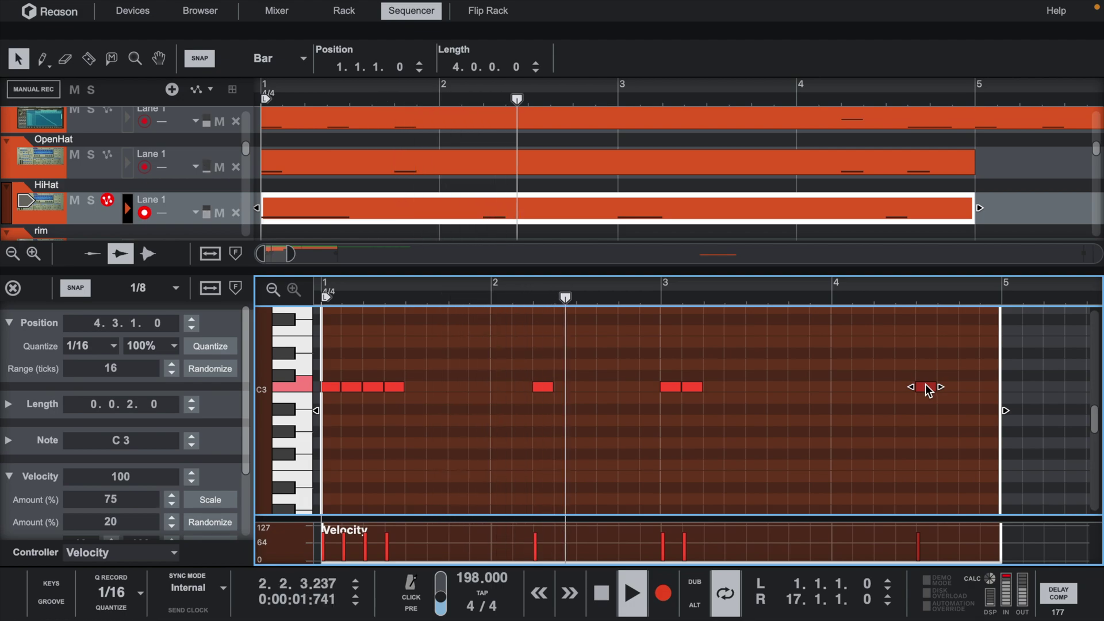
# Step: Open the rim clip in the note editor with a five-bar span showing, starting and stopping playback to check the beat
pyautogui.scroll(-1, 39, 176)
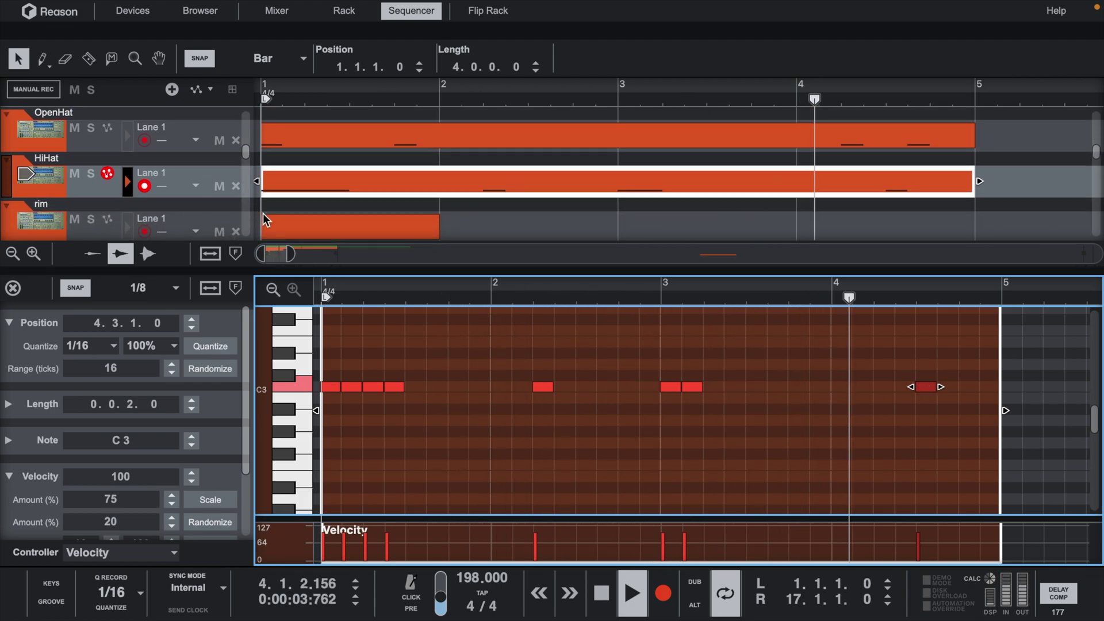
pyautogui.doubleClick(287, 227)
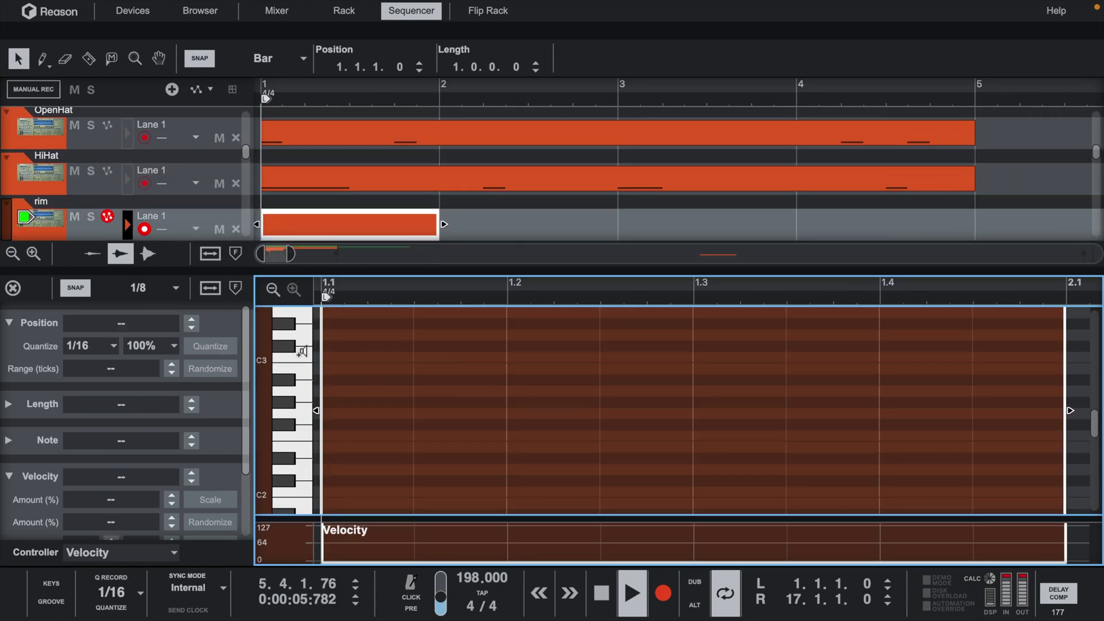
pyautogui.click(443, 292)
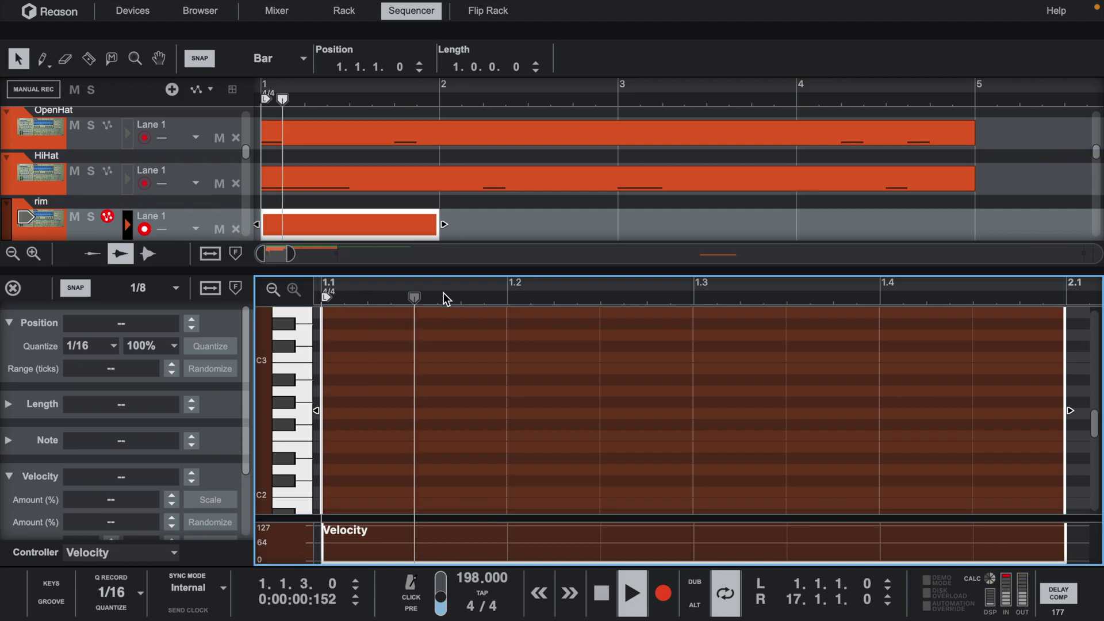
pyautogui.hotkey('shift', 'Return')
pyautogui.click(441, 292)
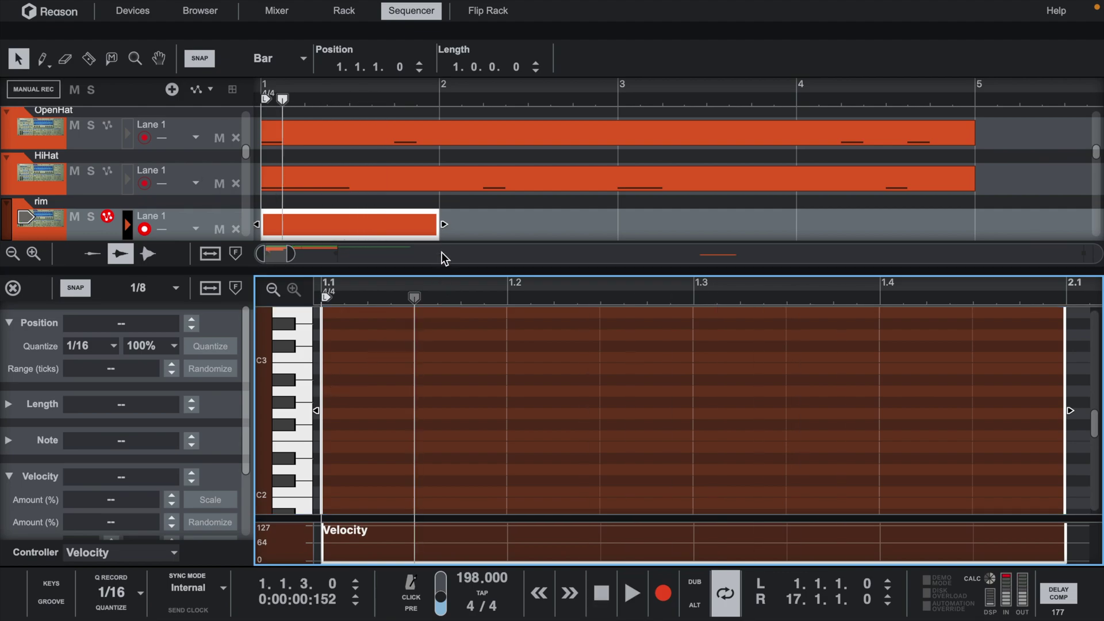
pyautogui.press('g')
pyautogui.press('space')
pyautogui.press('space')
pyautogui.press('space')
pyautogui.press('space')
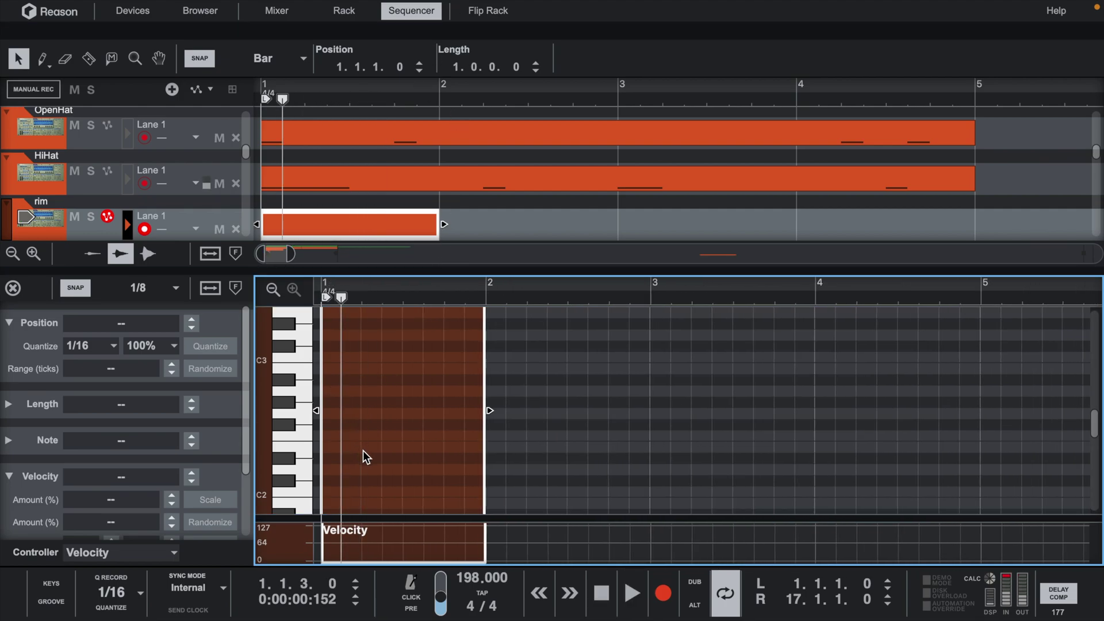
# Step: Add an eighth-note C3 hit at 1.3.1 in the rim clip, checking it against playback from bar 1
pyautogui.click(319, 295)
pyautogui.press('space')
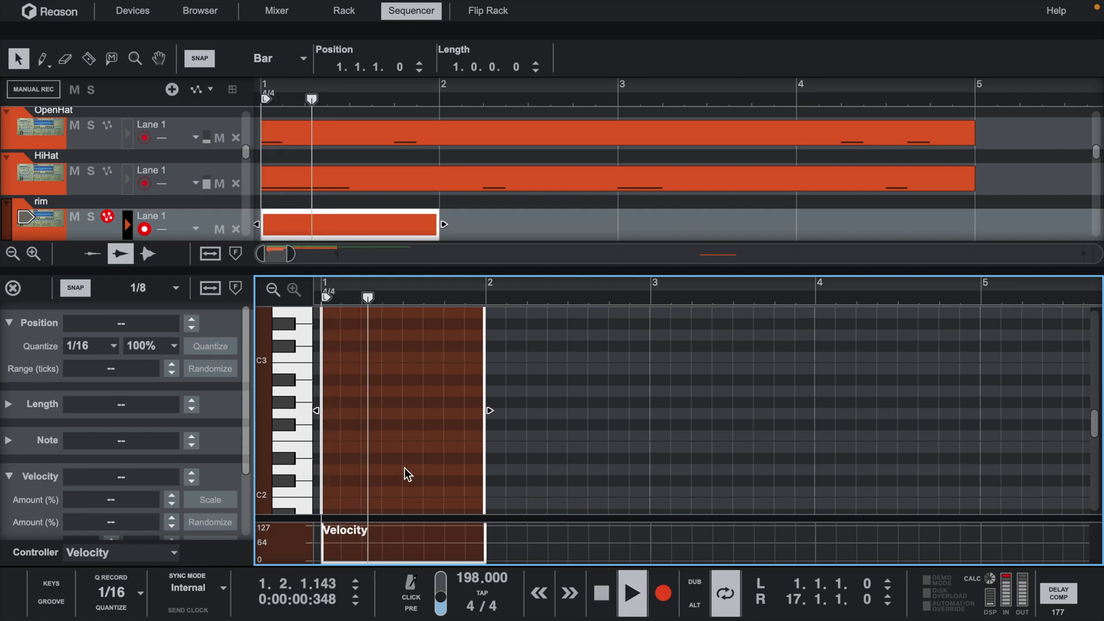
pyautogui.press('space')
pyautogui.press('space')
pyautogui.doubleClick(413, 357)
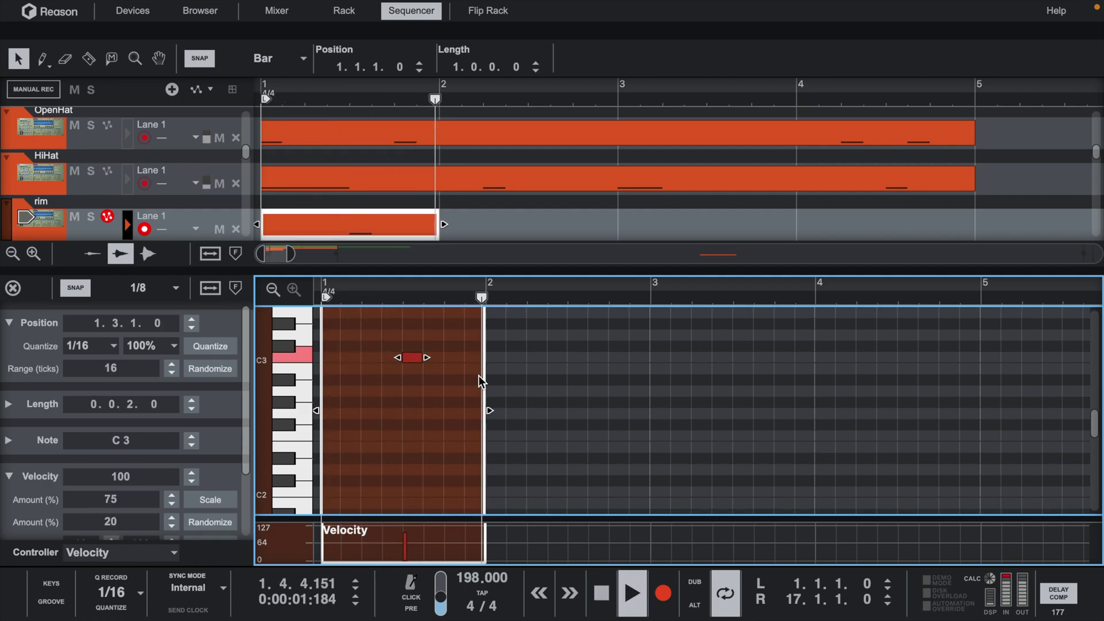
pyautogui.press('space')
pyautogui.press('space')
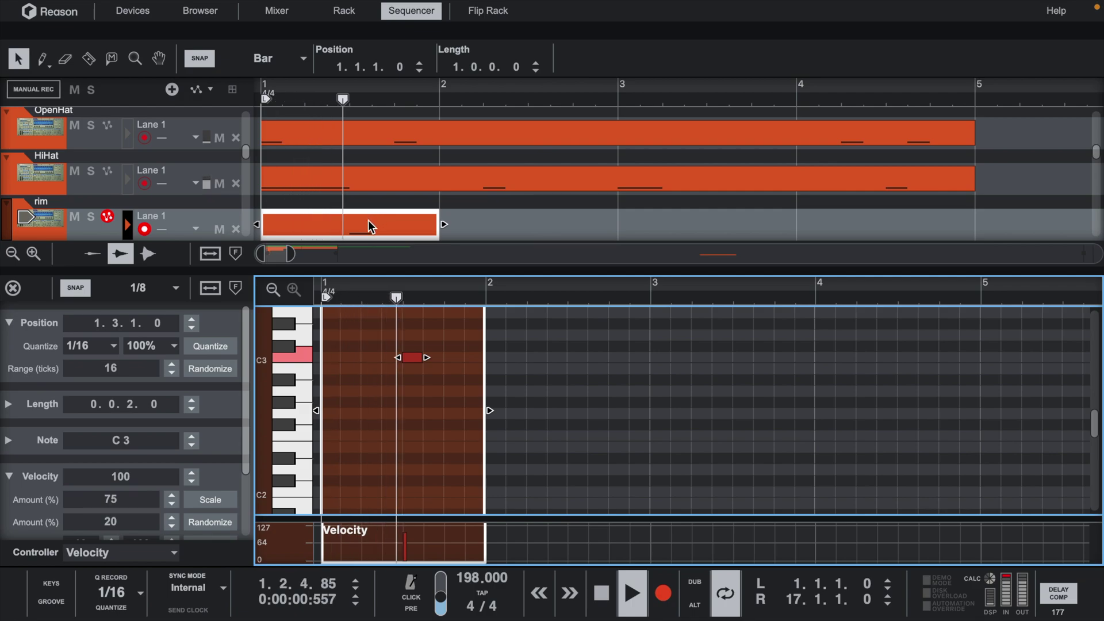
# Step: Copy the rim clip to bar 3, extend both rim clips to two bars each, and close the note editor
pyautogui.moveTo(368, 220); pyautogui.dragTo(764, 219)
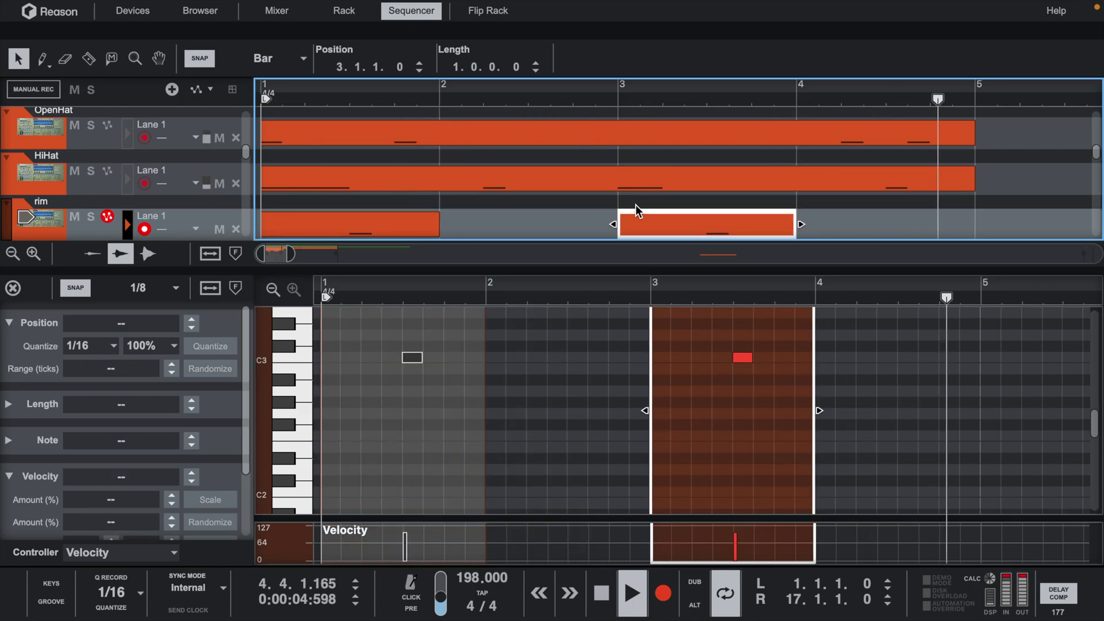
pyautogui.click(828, 222)
pyautogui.click(316, 218)
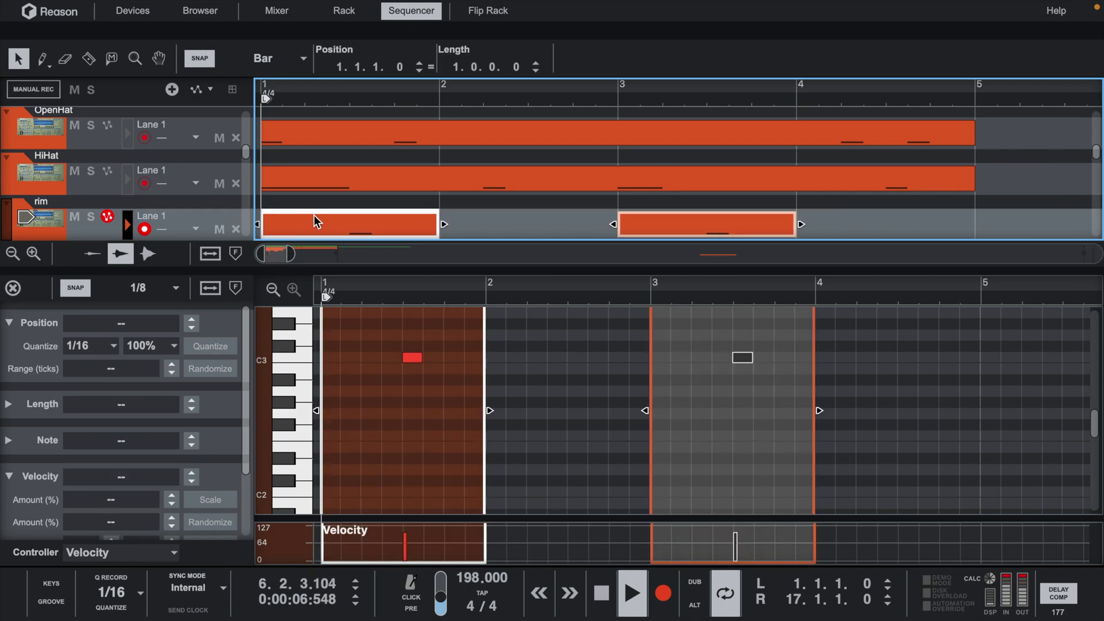
pyautogui.moveTo(800, 225); pyautogui.dragTo(976, 225)
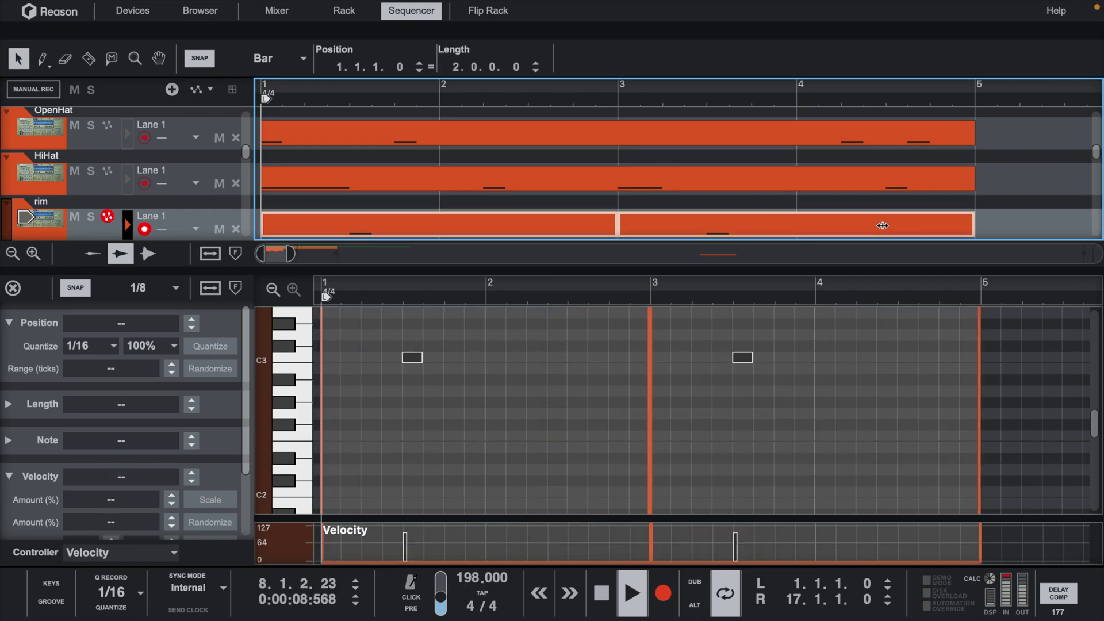
pyautogui.click(18, 288)
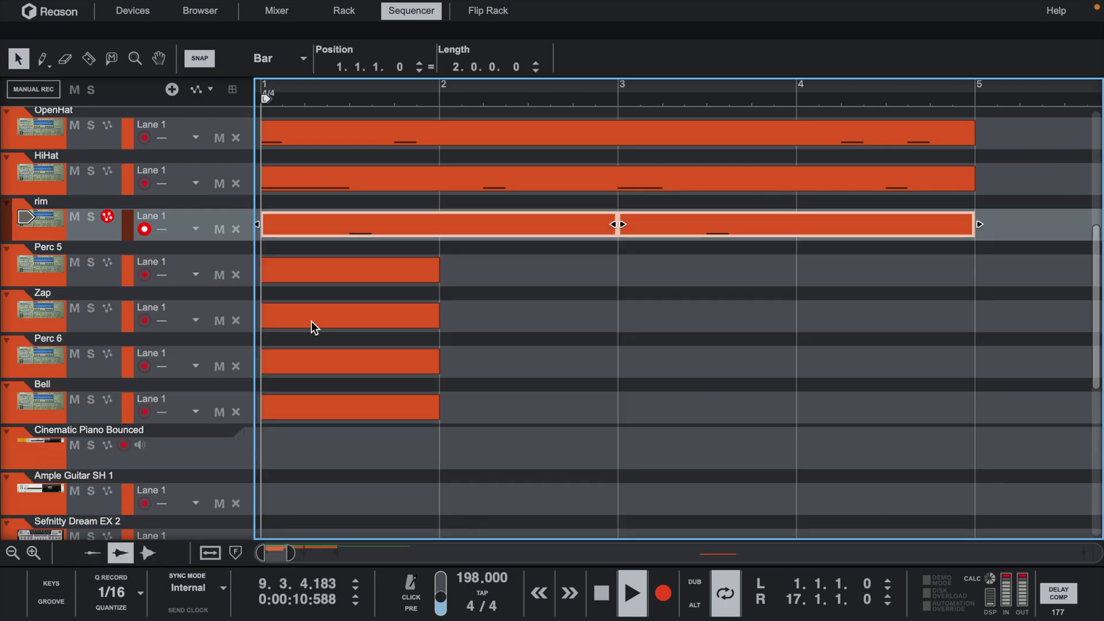
# Step: Open the Perc 5 clip and extend it to a length of 2.2.2.0
pyautogui.hotkey('shift', 'Return')
pyautogui.press('space')
pyautogui.doubleClick(346, 267)
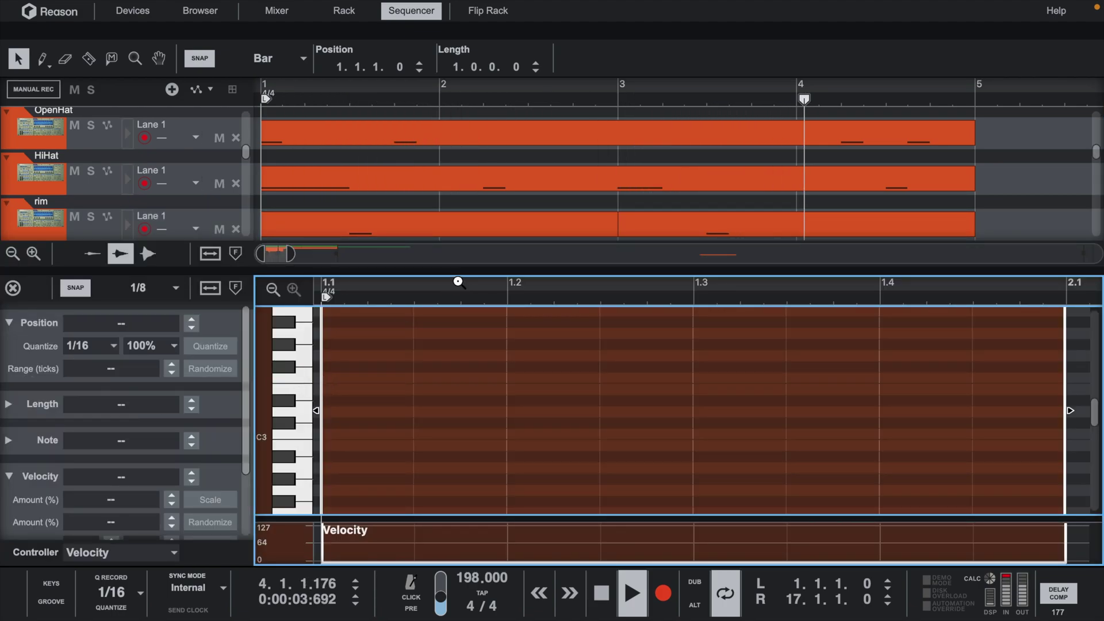
pyautogui.moveTo(453, 288); pyautogui.dragTo(448, 0)
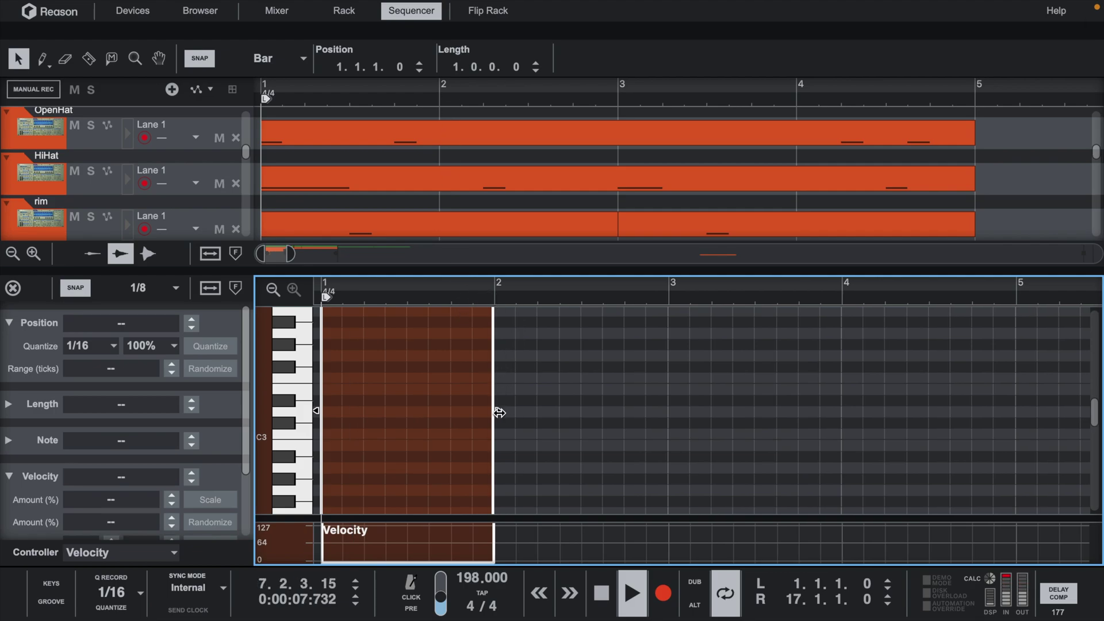
pyautogui.moveTo(499, 412); pyautogui.dragTo(779, 417)
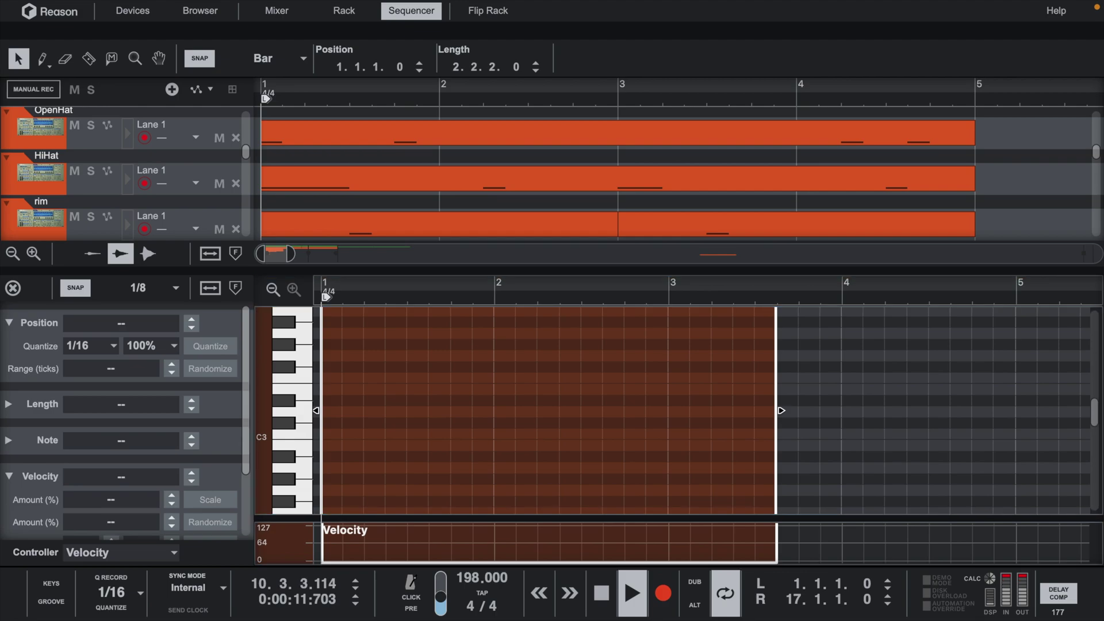
# Step: Audition the Perc 5 sound and add eighth-note C3 hits at 2.3.1 and 2.3.3 during playback
pyautogui.click(300, 379)
pyautogui.press('space')
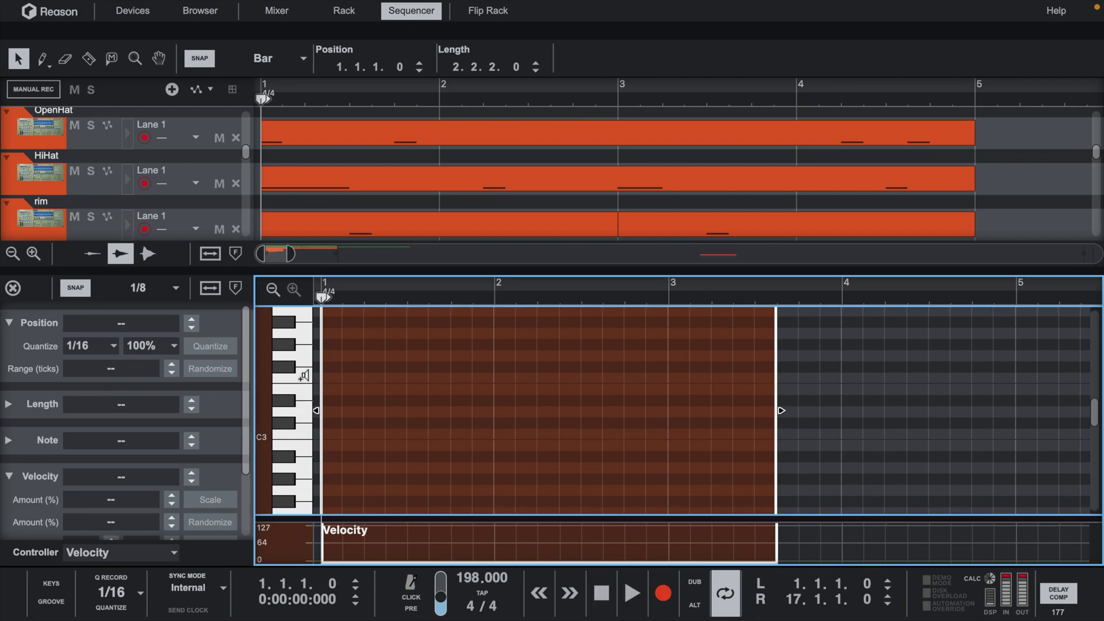
pyautogui.press('space')
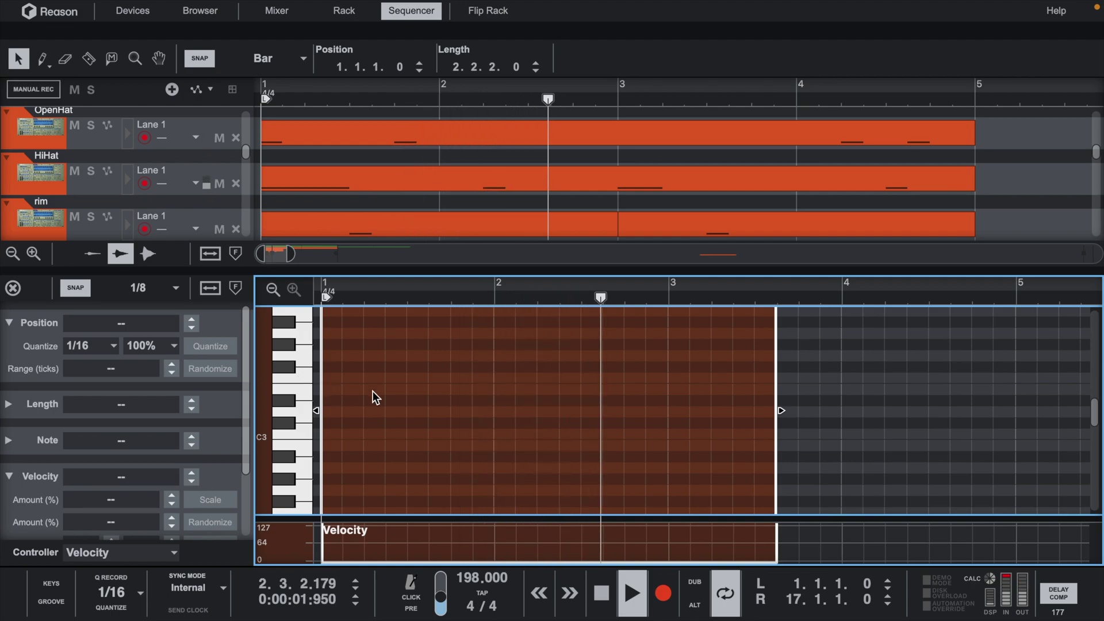
pyautogui.press('space')
pyautogui.press('space')
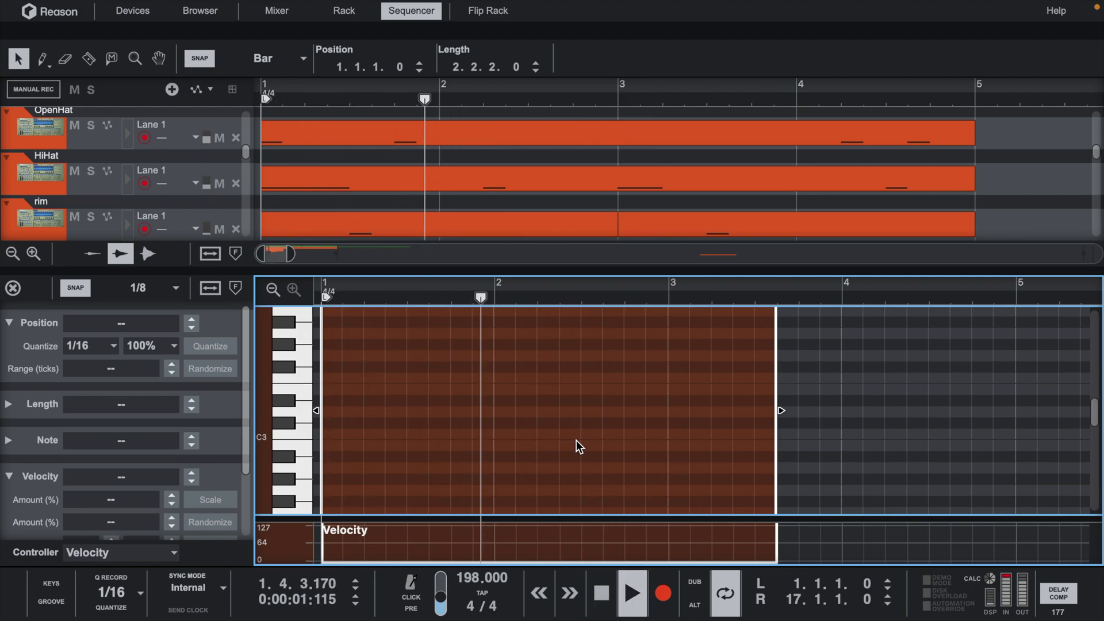
pyautogui.click(595, 434)
pyautogui.click(614, 434)
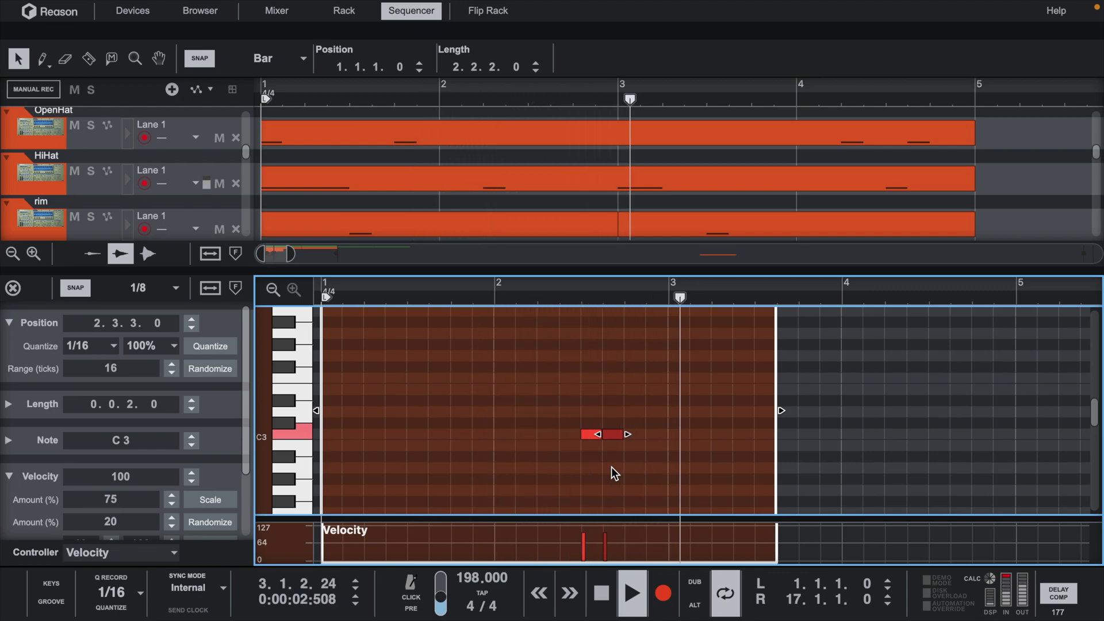
# Step: Open the Zap clip and extend it to four bars
pyautogui.scroll(-2, 313, 192)
pyautogui.click(313, 192)
pyautogui.scroll(-1, 313, 192)
pyautogui.click(411, 211)
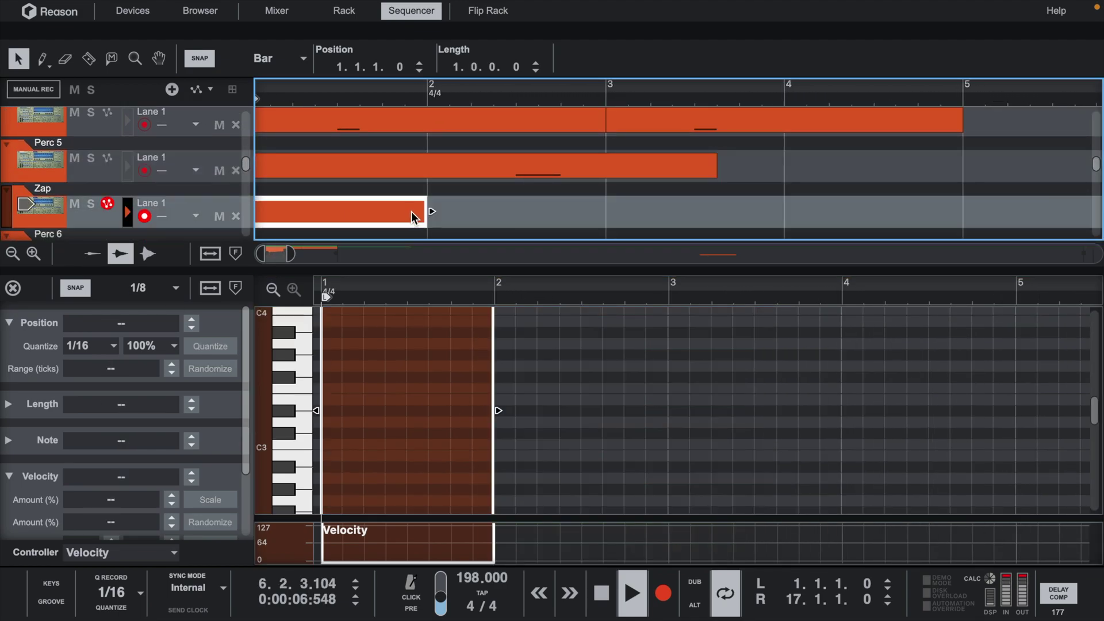
pyautogui.click(435, 213)
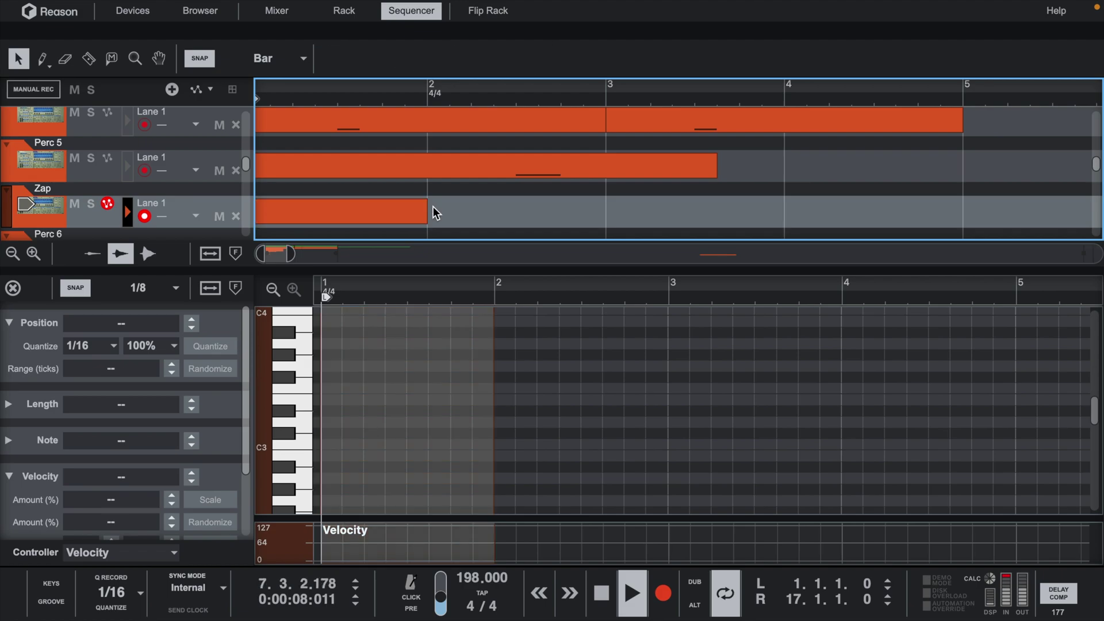
pyautogui.click(392, 216)
pyautogui.moveTo(427, 211); pyautogui.dragTo(877, 209)
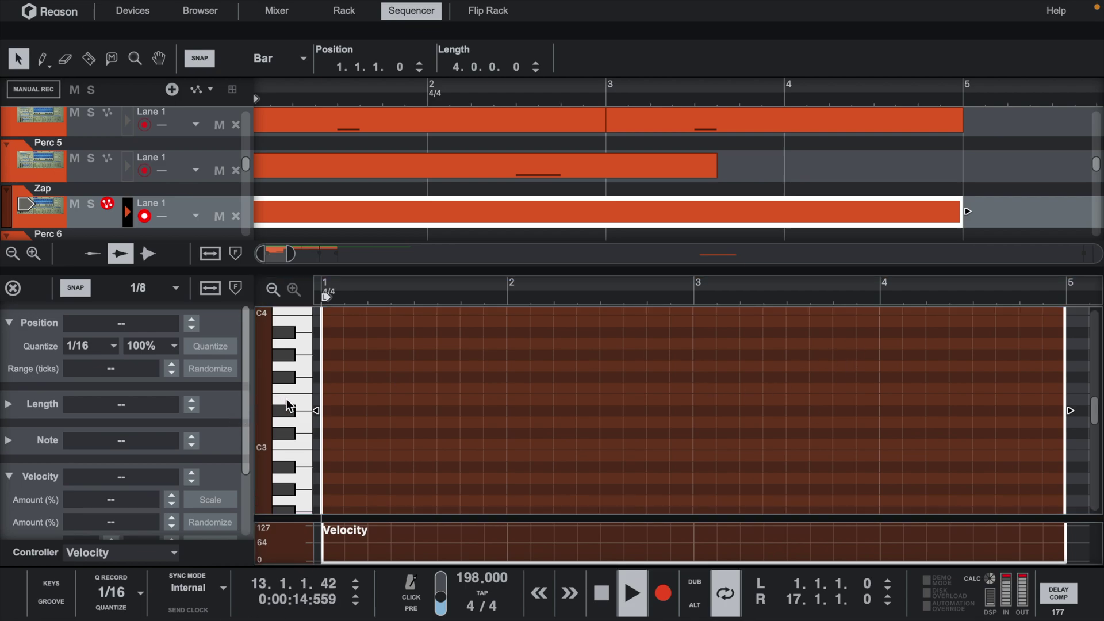
# Step: Audition the Zap C3 sound and add eighth-note C3 hits at 3.2.1 and 3.2.3
pyautogui.click(302, 444)
pyautogui.press('space')
pyautogui.press('space')
pyautogui.click(305, 442)
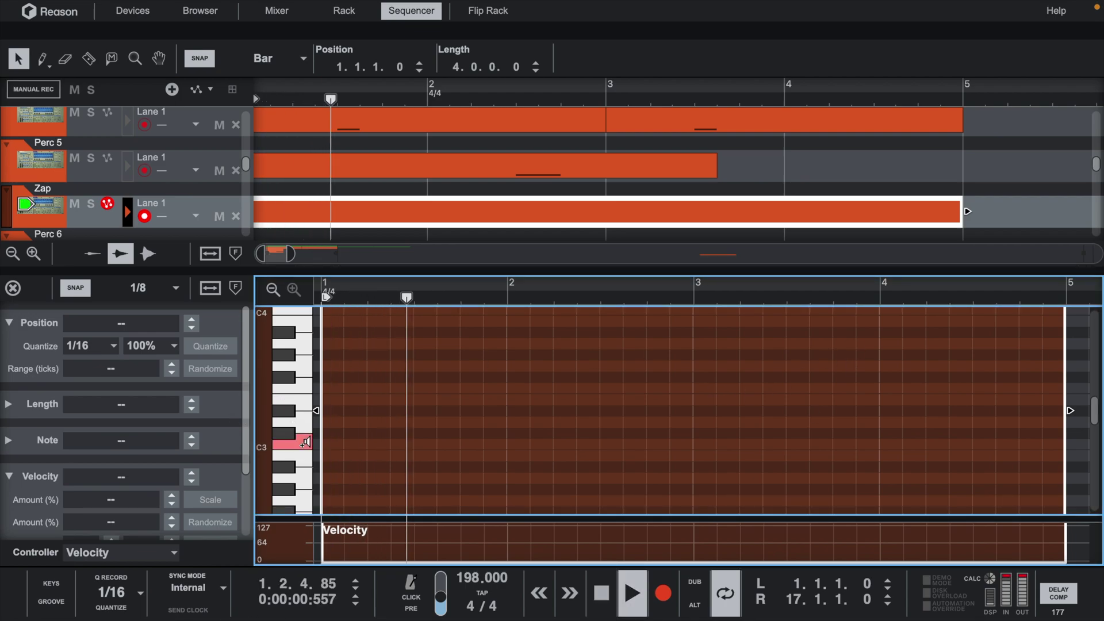
pyautogui.doubleClick(751, 444)
pyautogui.doubleClick(777, 444)
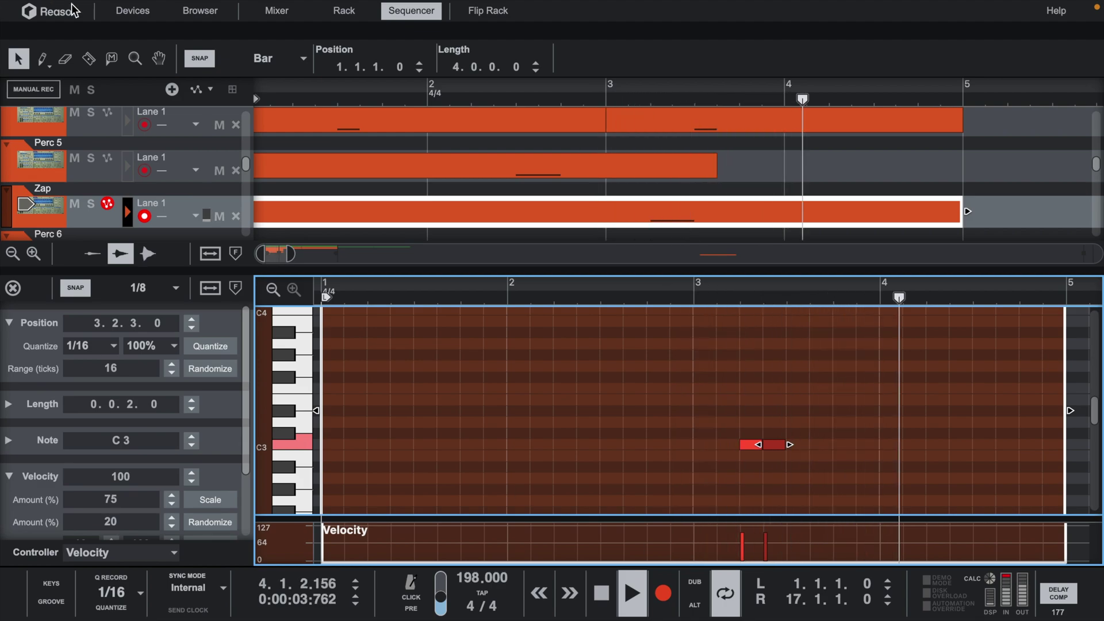
# Step: Select the Perc 6 clip and extend it to four bars
pyautogui.scroll(-5, 333, 144)
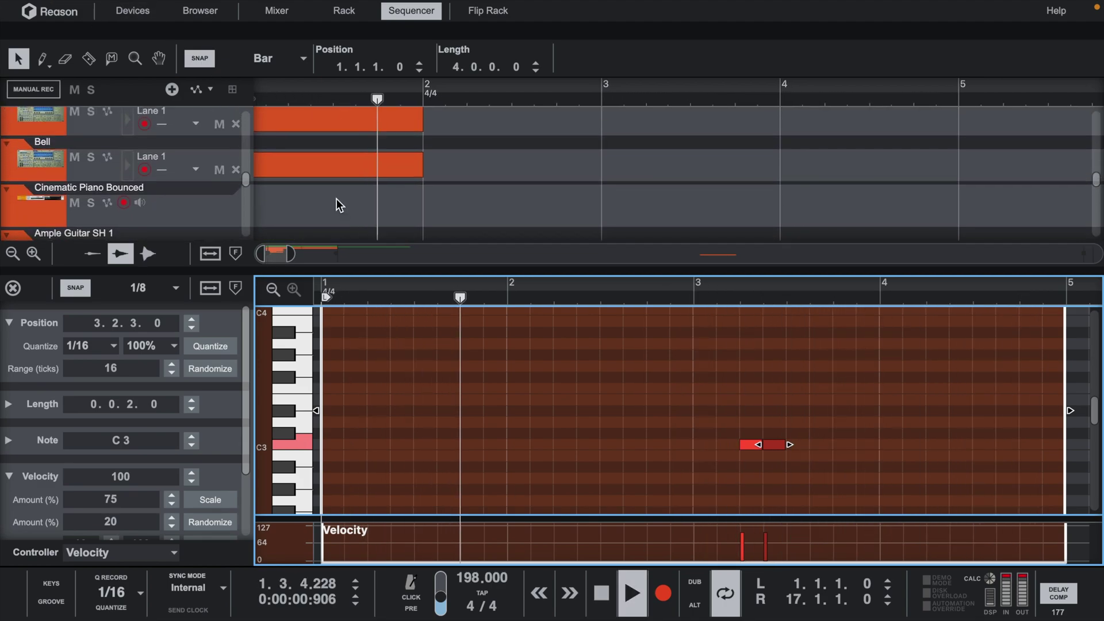
pyautogui.scroll(1, 339, 201)
pyautogui.click(397, 149)
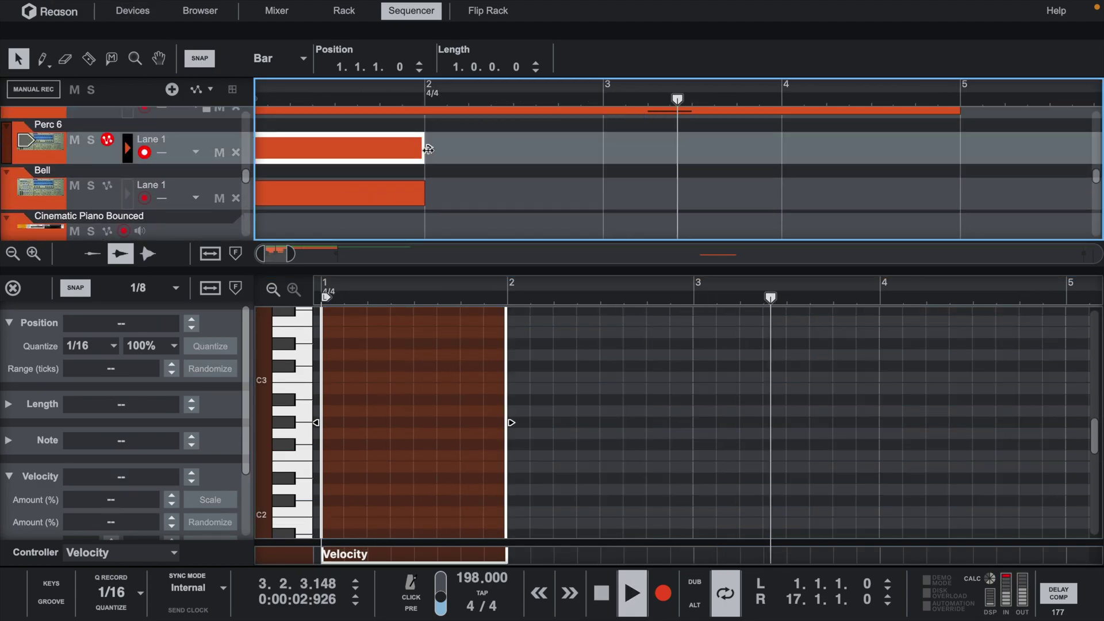
pyautogui.moveTo(429, 149); pyautogui.dragTo(959, 149)
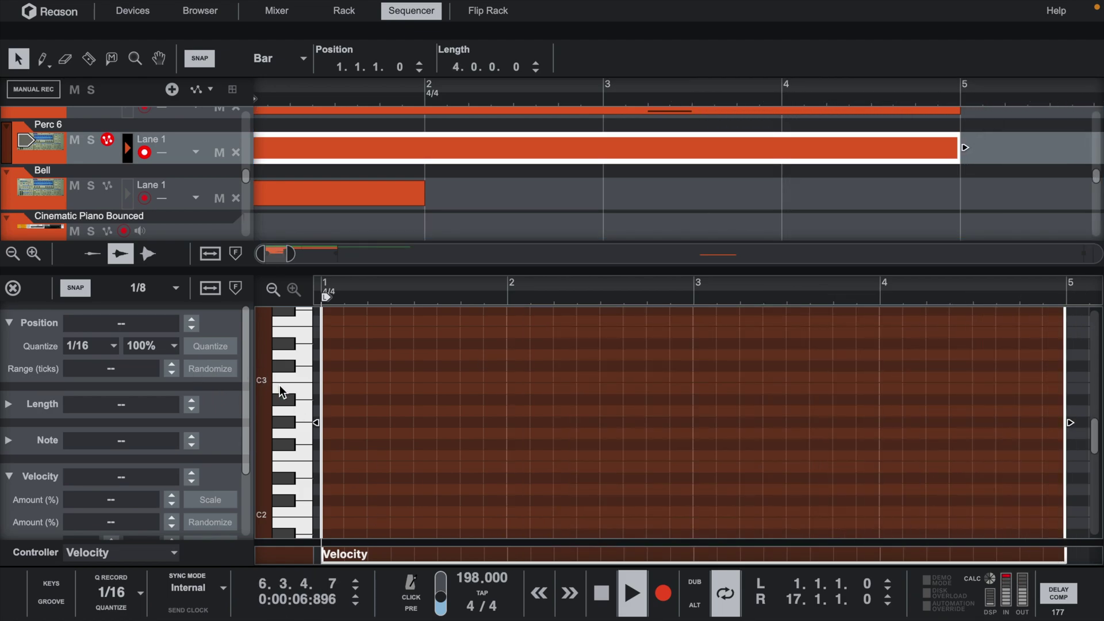
# Step: Audition the Perc 6 sound and add eighth-note C3 hits at 4.1.1 and 4.1.3
pyautogui.click(293, 383)
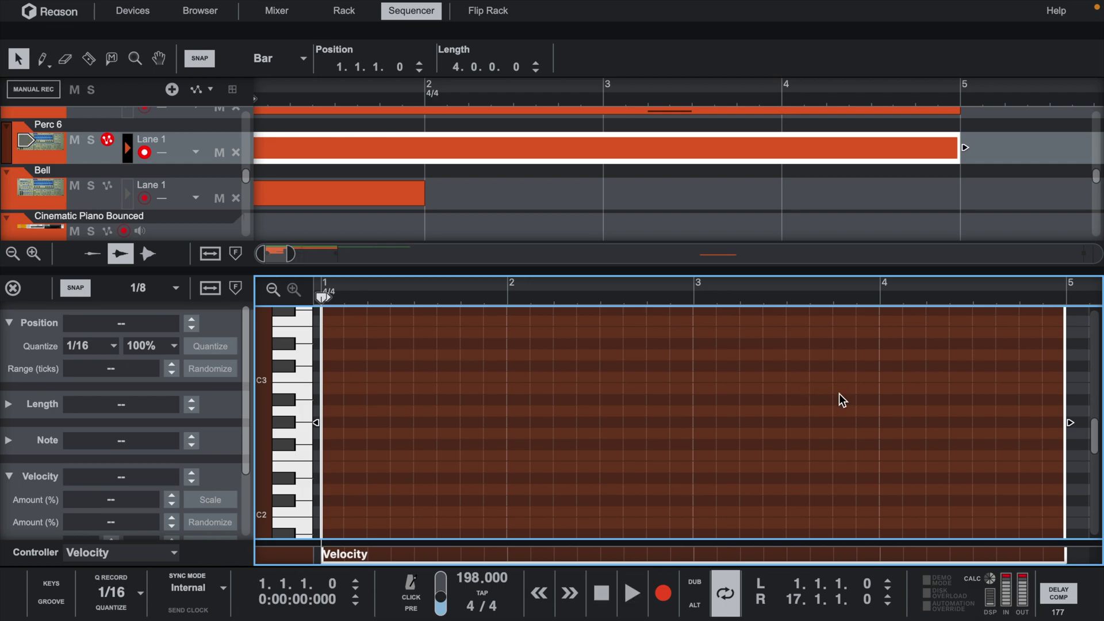
pyautogui.press('space')
pyautogui.click(890, 376)
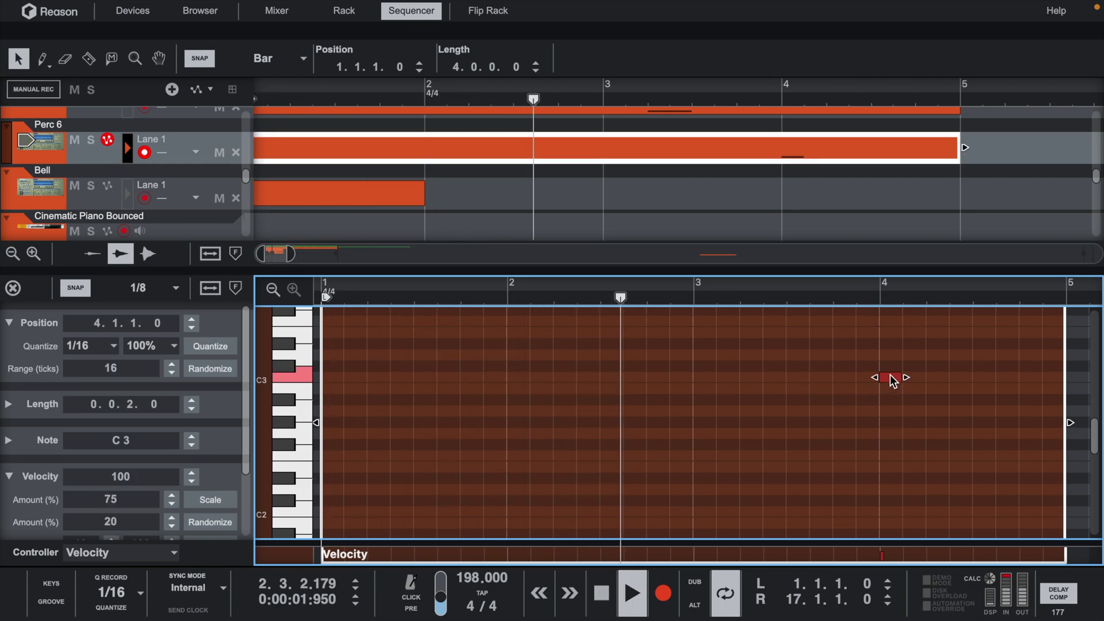
pyautogui.click(919, 377)
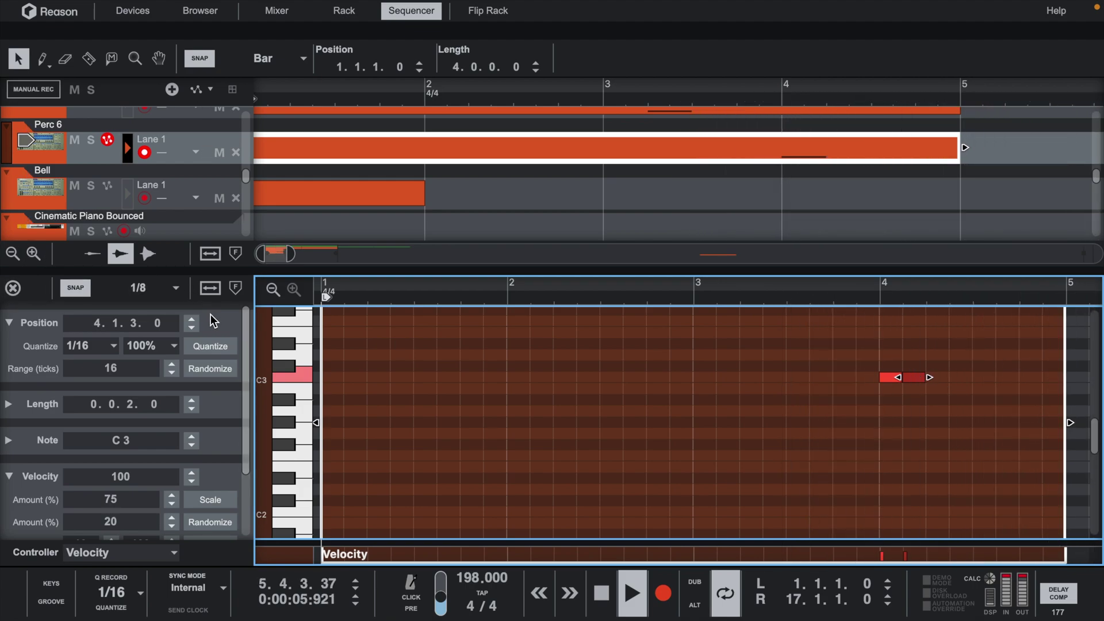
# Step: Enlarge the velocity lane, lower the Perc 6 hit at 4.1.3 to velocity 65 and raise the 4.1.1 hit to about 110
pyautogui.click(36, 65)
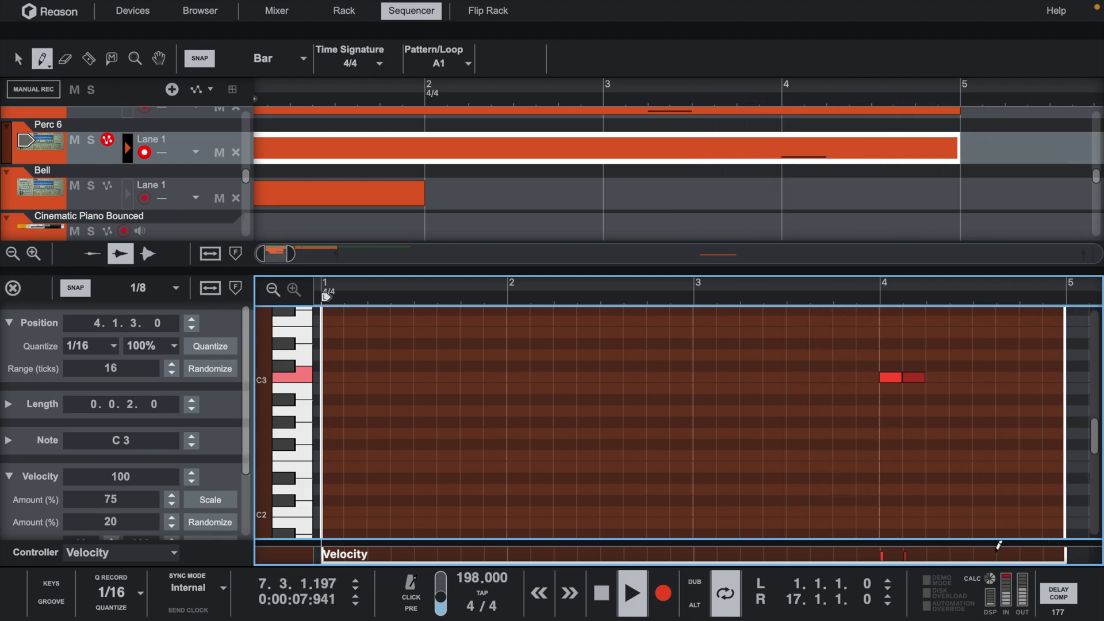
pyautogui.moveTo(906, 539); pyautogui.dragTo(906, 457)
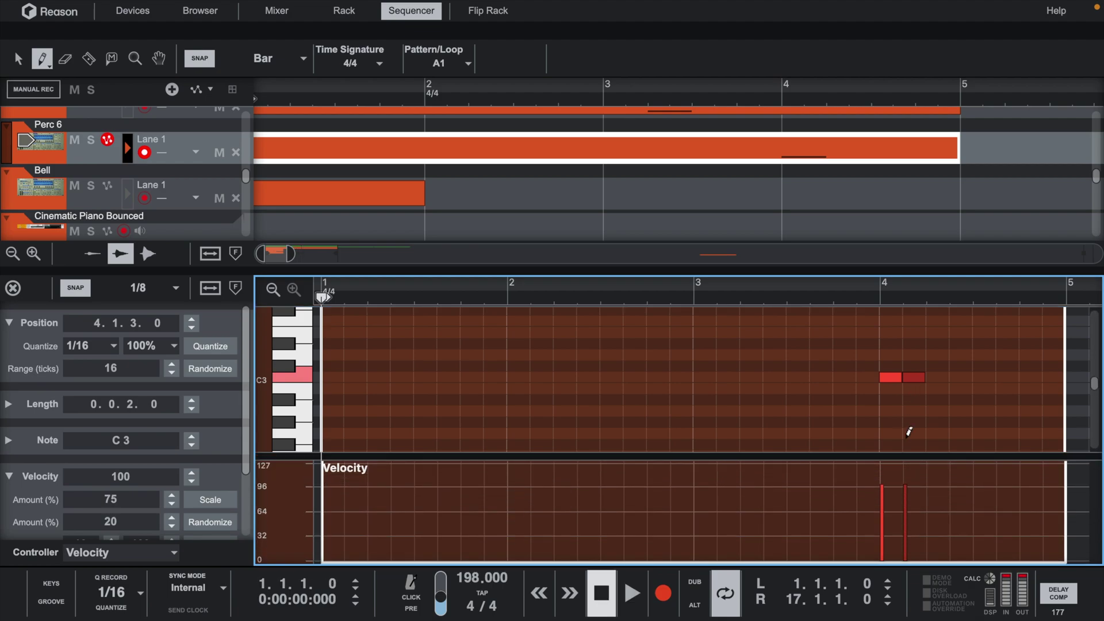
pyautogui.click(907, 511)
pyautogui.click(881, 476)
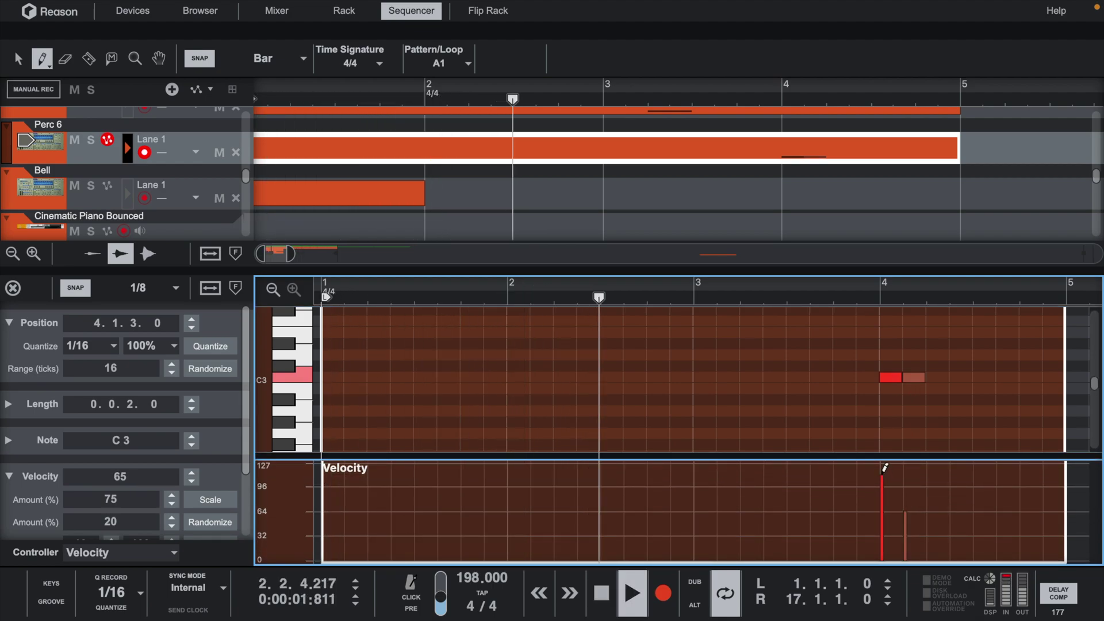
# Step: Select the Bell track, switch back to the Selection tool, and open the Bell clip for note editing
pyautogui.click(45, 186)
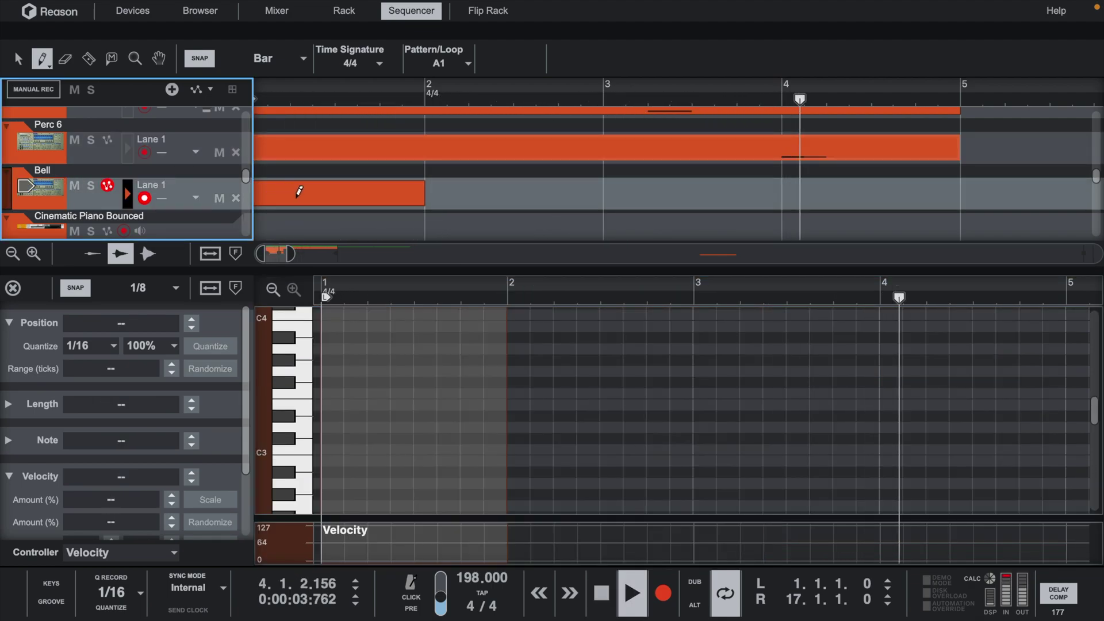
pyautogui.click(19, 61)
pyautogui.doubleClick(281, 195)
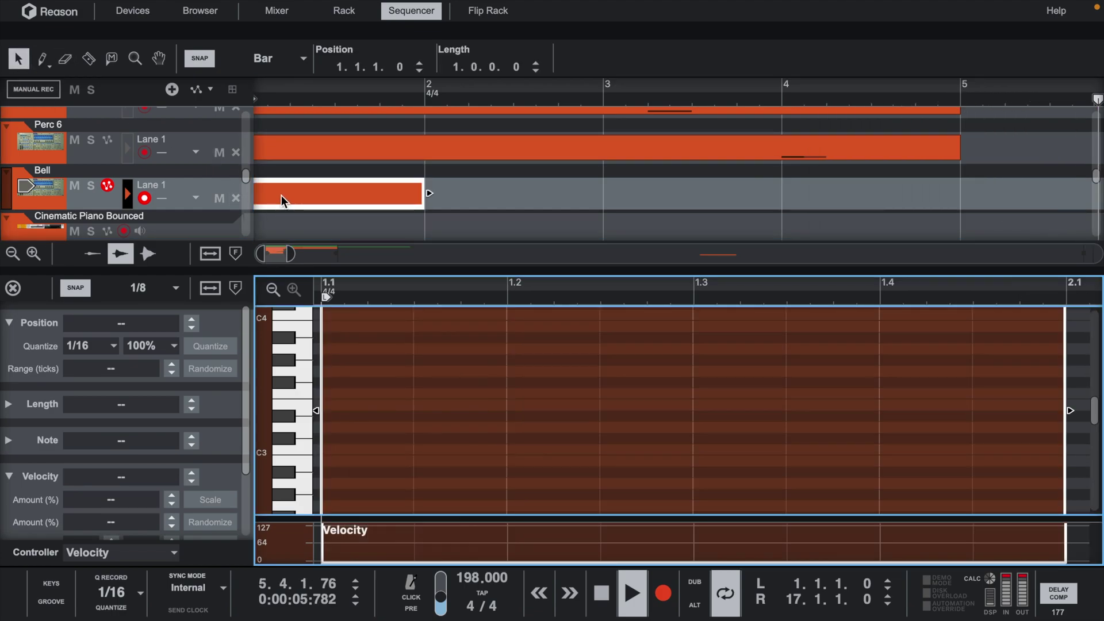
# Step: Add a C3 note at 1.1.1 in the Bell clip, lengthen it to 0.1.2.0 and close the note editor
pyautogui.scroll(-5, 310, 443)
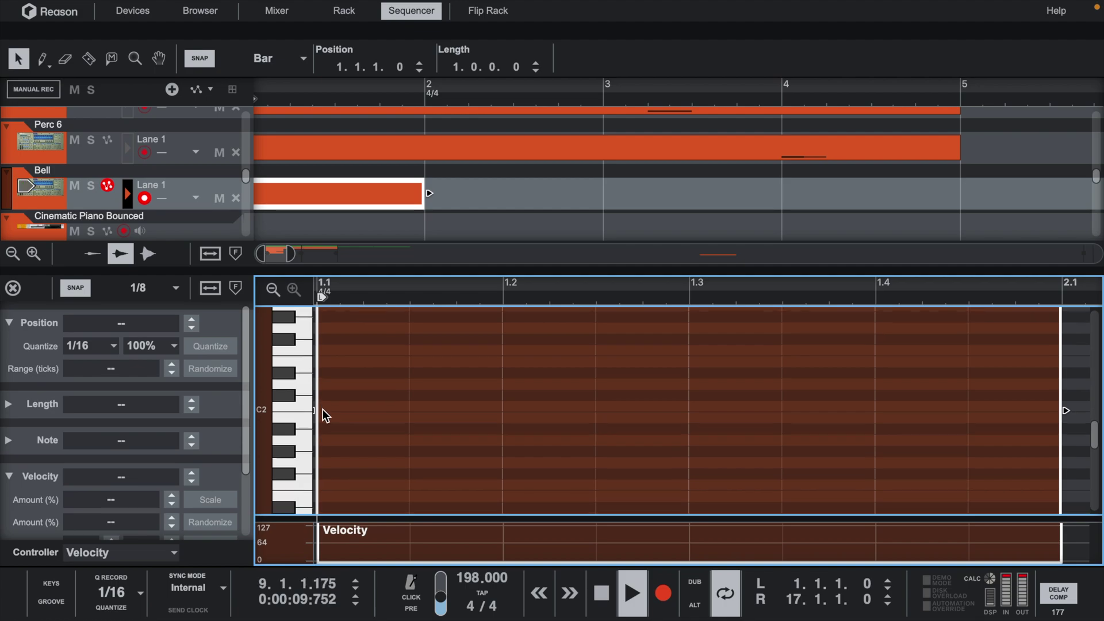
pyautogui.scroll(3, 323, 409)
pyautogui.hotkey('shift', 'Return')
pyautogui.press('space')
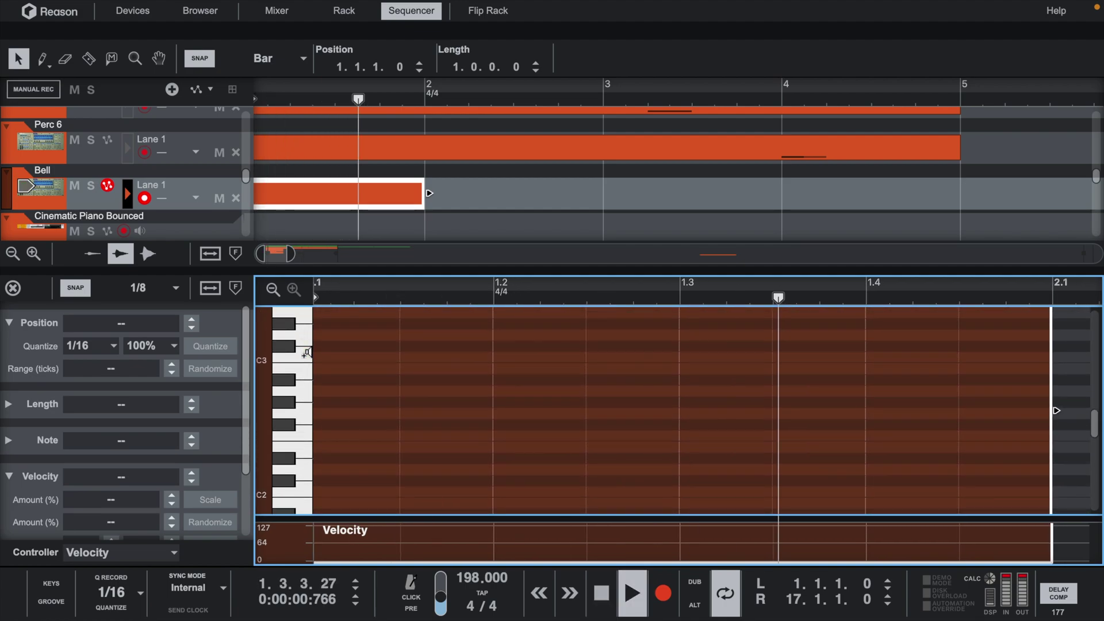
pyautogui.click(326, 357)
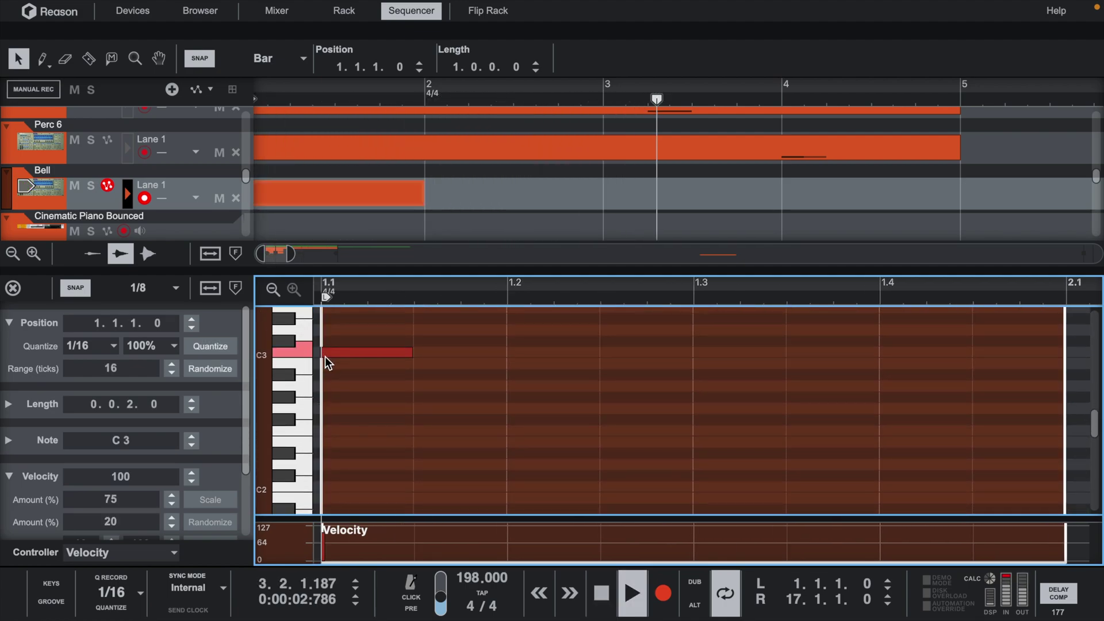
pyautogui.moveTo(413, 352); pyautogui.dragTo(523, 354)
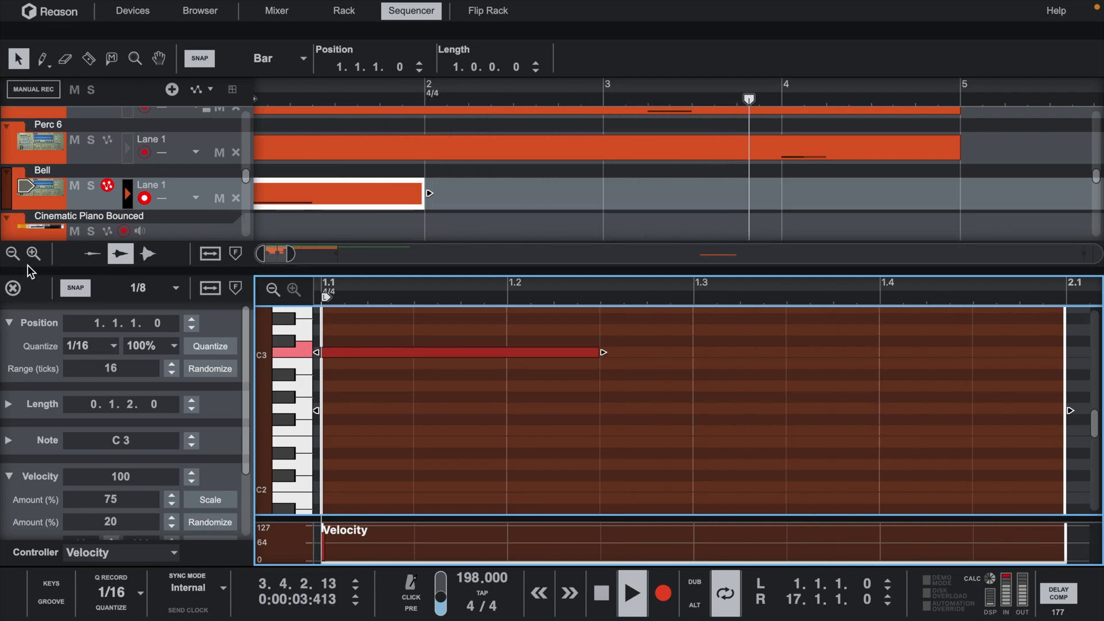
pyautogui.click(18, 287)
# Step: Extend the Perc 5 clip to four bars, shrink the note editor and restart playback
pyautogui.scroll(3, 556, 291)
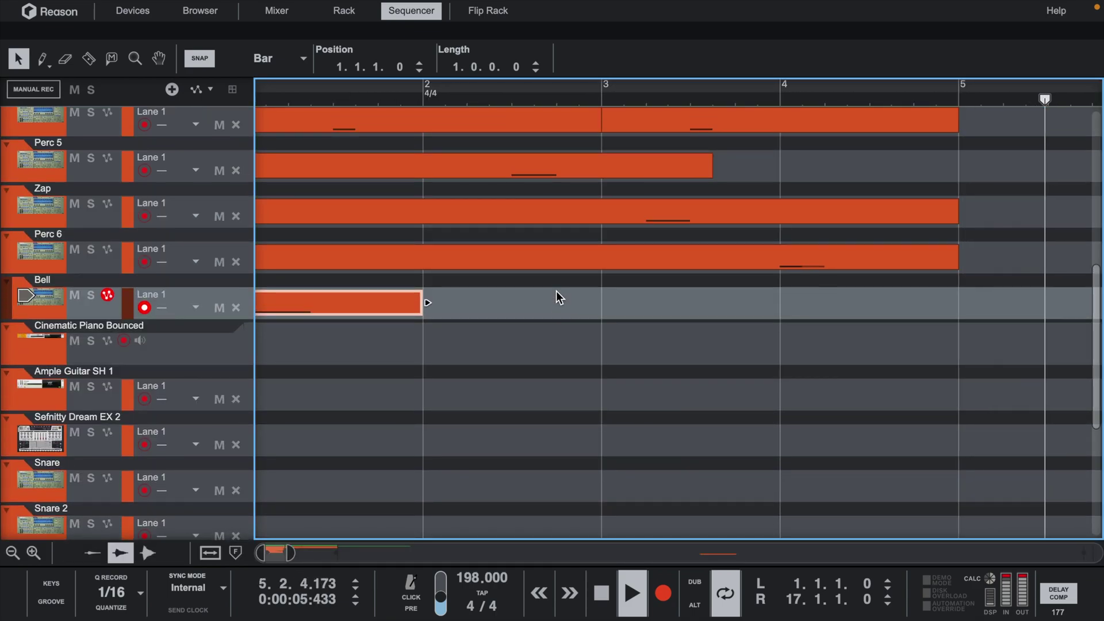
pyautogui.moveTo(568, 91); pyautogui.dragTo(591, 15)
pyautogui.scroll(3, 559, 239)
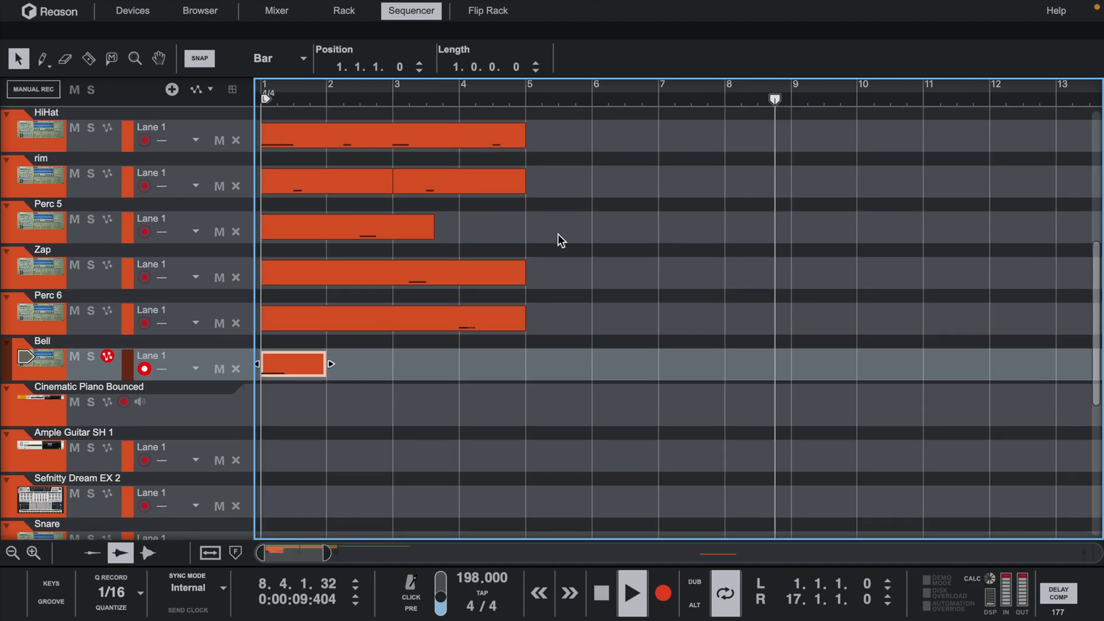
pyautogui.press('space')
pyautogui.doubleClick(423, 250)
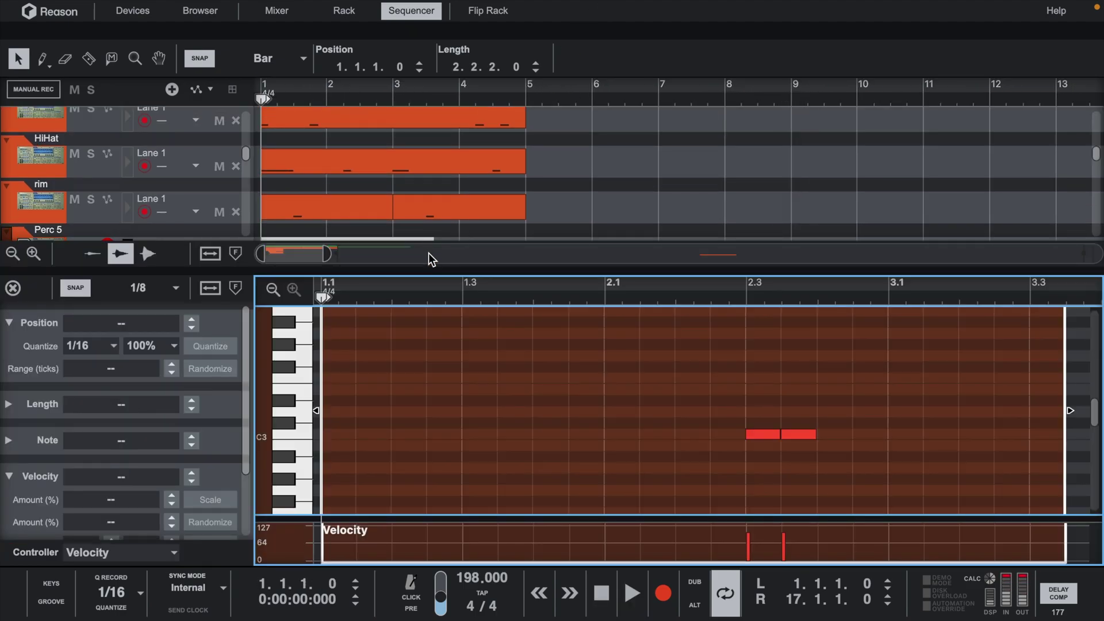
pyautogui.moveTo(504, 268); pyautogui.dragTo(519, 461)
pyautogui.moveTo(435, 252); pyautogui.dragTo(511, 252)
pyautogui.press('space')
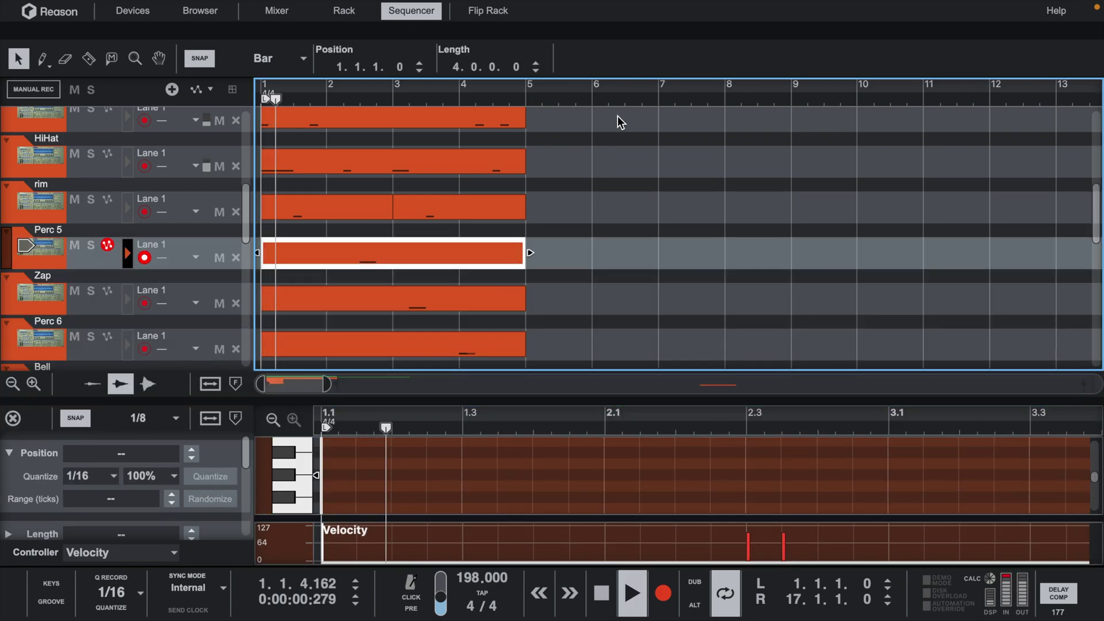
# Step: Select the clips from OpenHat through Bell and duplicate them to bar 5
pyautogui.moveTo(616, 117); pyautogui.dragTo(338, 329)
pyautogui.scroll(-5, 338, 334)
pyautogui.click(361, 353)
pyautogui.hotkey('ctrl', 'd')
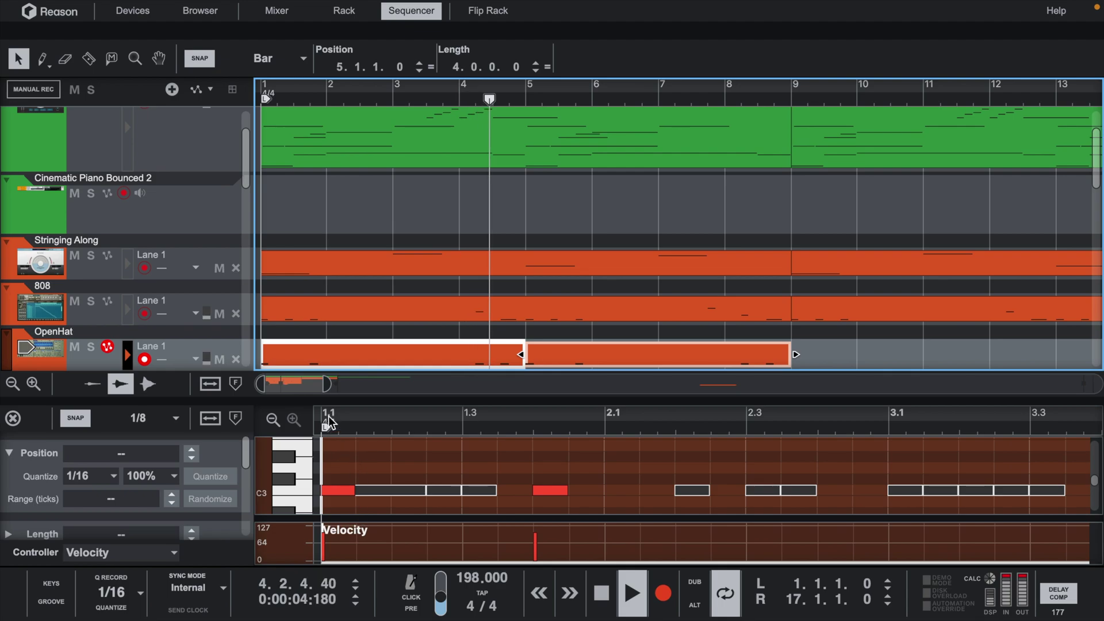
# Step: Select the eight bars of OpenHat through Bell clips and duplicate them to bar 9
pyautogui.moveTo(330, 388); pyautogui.dragTo(452, 385)
pyautogui.scroll(-5, 459, 245)
pyautogui.moveTo(453, 195); pyautogui.dragTo(183, 467)
pyautogui.press('super+d')
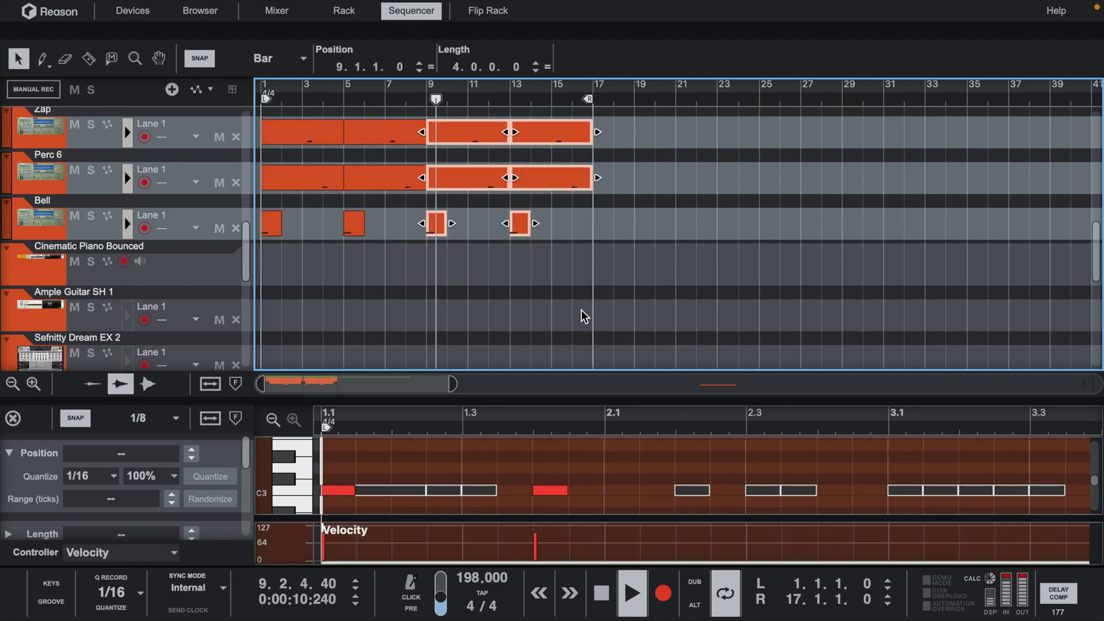
# Step: Close the note editor, clear the clip selection and move the right loop locator to bar 33
pyautogui.scroll(4, 584, 317)
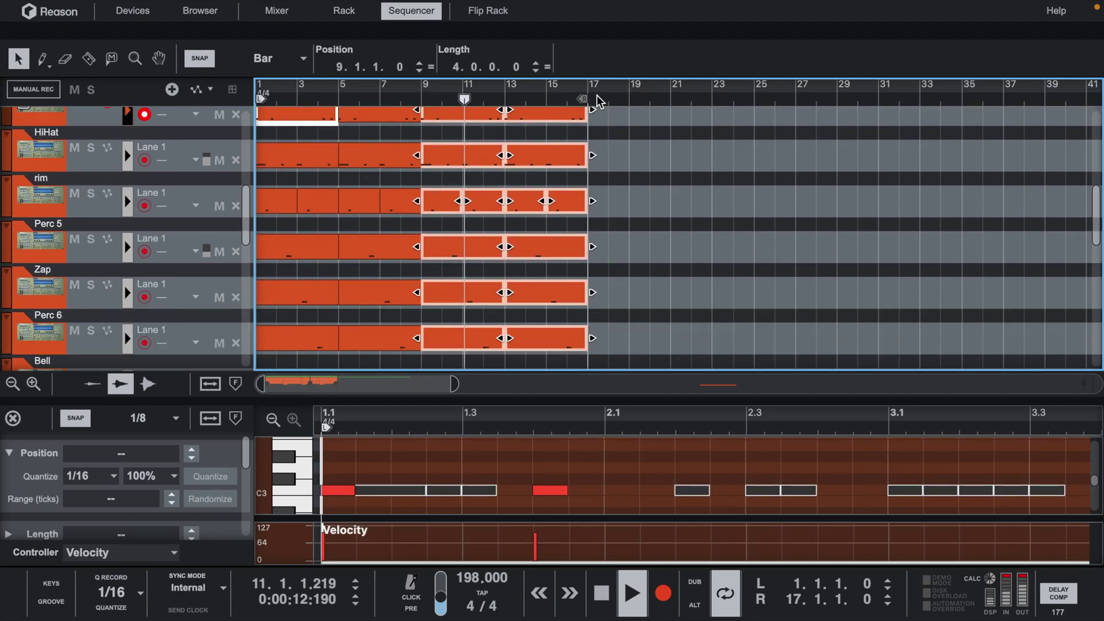
pyautogui.moveTo(598, 102); pyautogui.dragTo(802, 103)
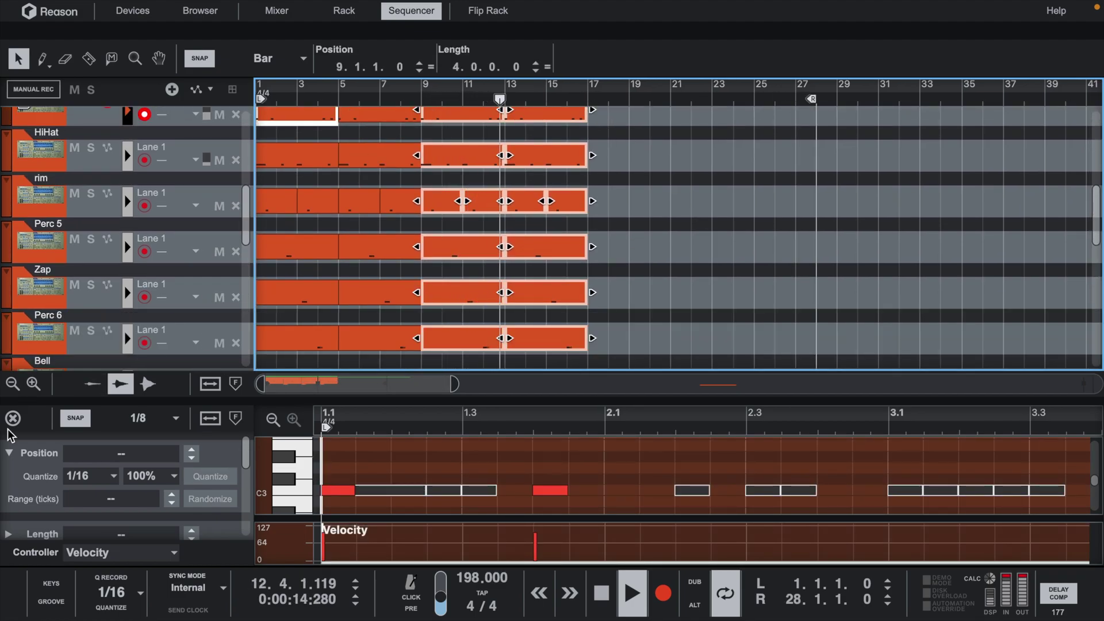
pyautogui.click(13, 418)
pyautogui.click(630, 233)
pyautogui.scroll(4, 630, 234)
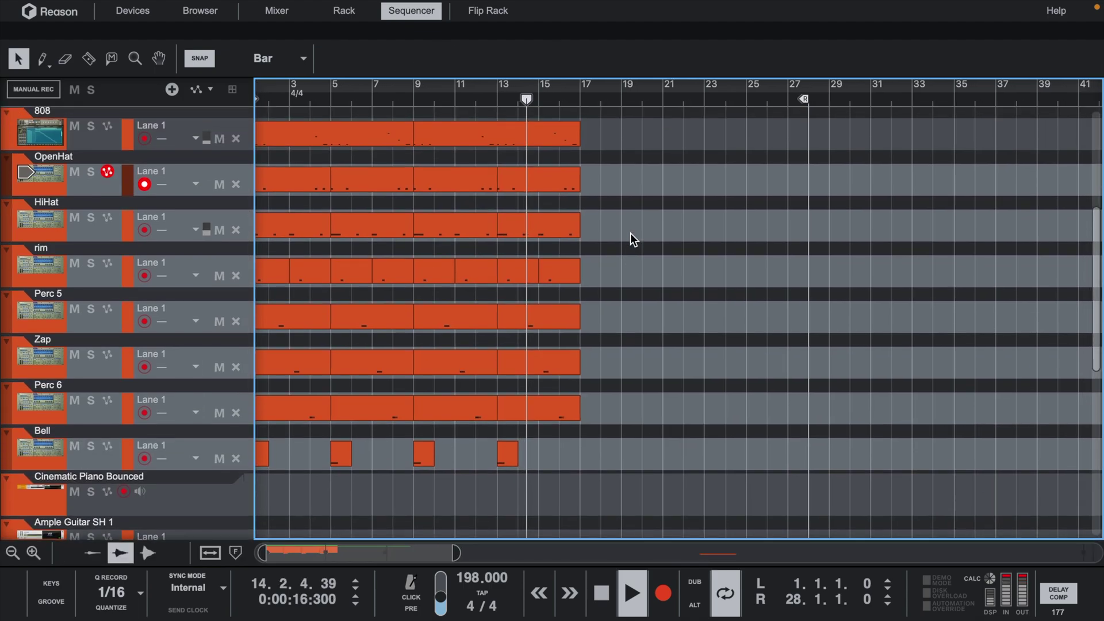
pyautogui.scroll(3, 630, 233)
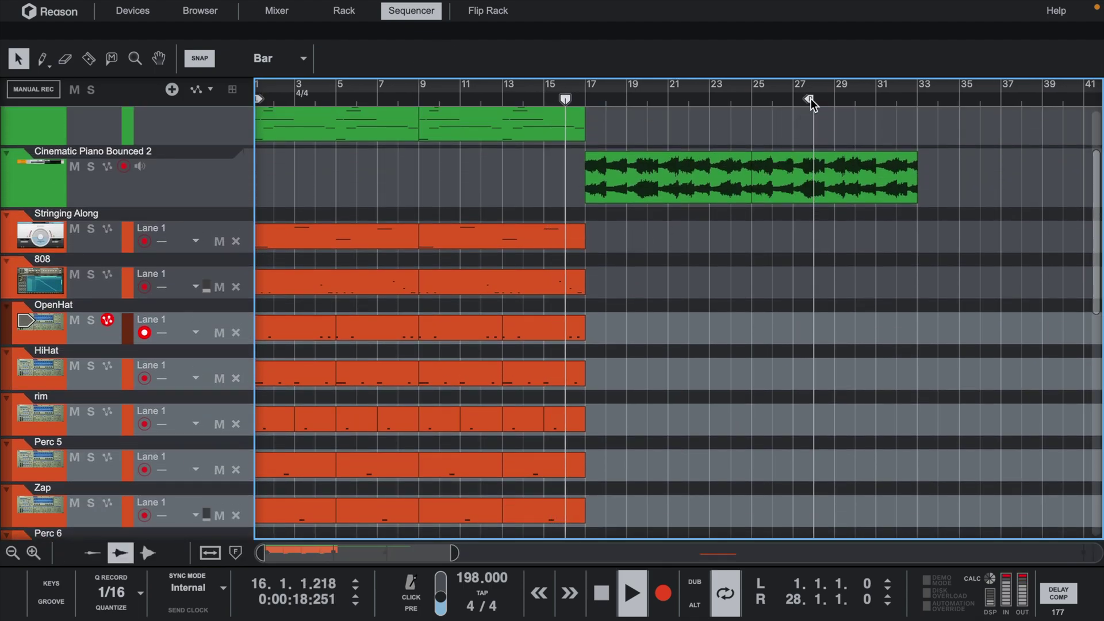
pyautogui.moveTo(811, 99); pyautogui.dragTo(921, 105)
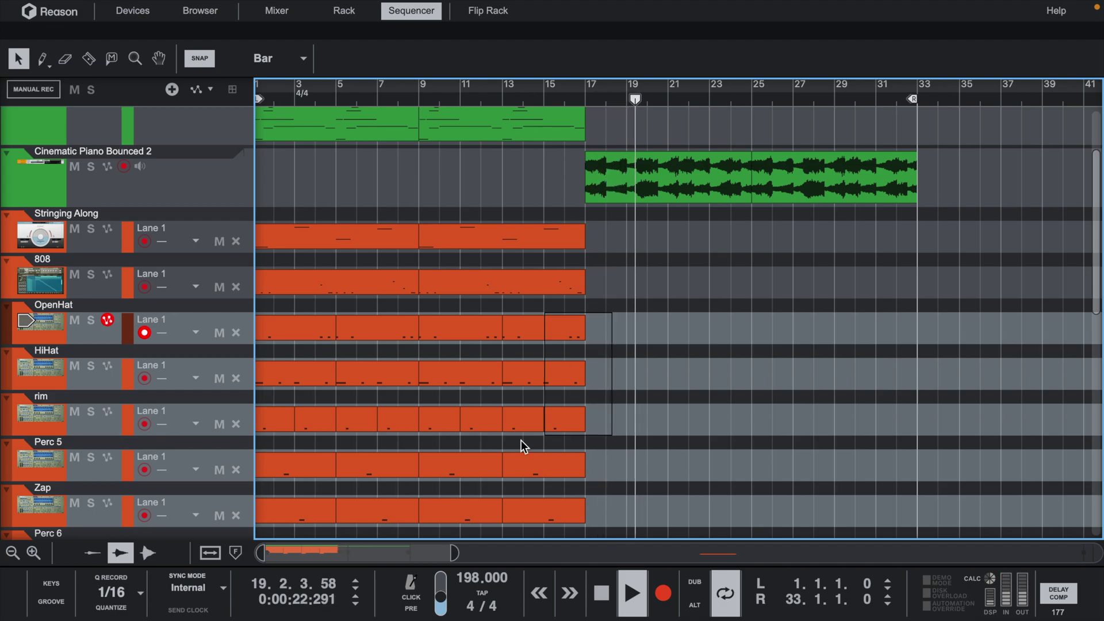
# Step: Duplicate the OpenHat through Bell clips twice in eight-bar blocks to fill bars 17 to 33
pyautogui.moveTo(521, 440); pyautogui.dragTo(422, 491)
pyautogui.hotkey('ctrl', 'd')
pyautogui.hotkey('ctrl', 'd')
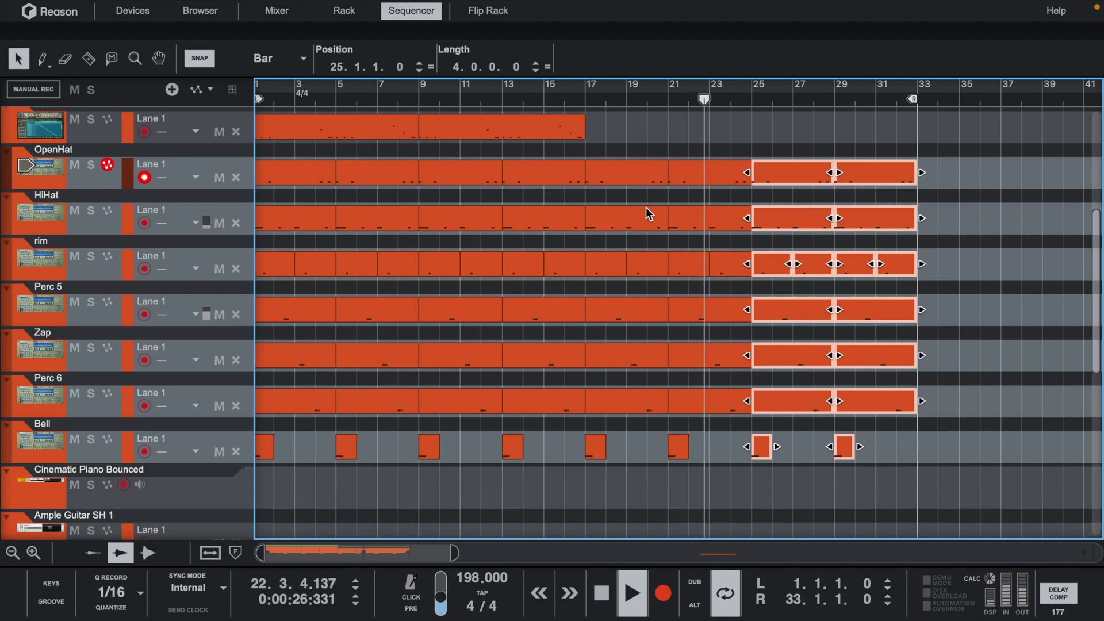
pyautogui.scroll(3, 647, 207)
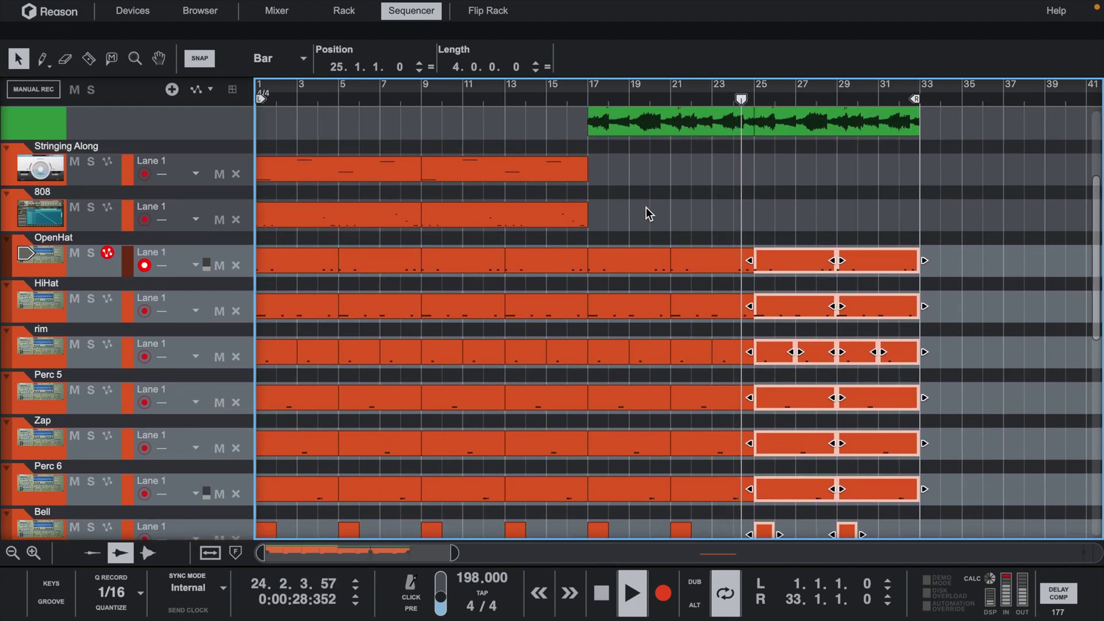
pyautogui.scroll(2, 534, 167)
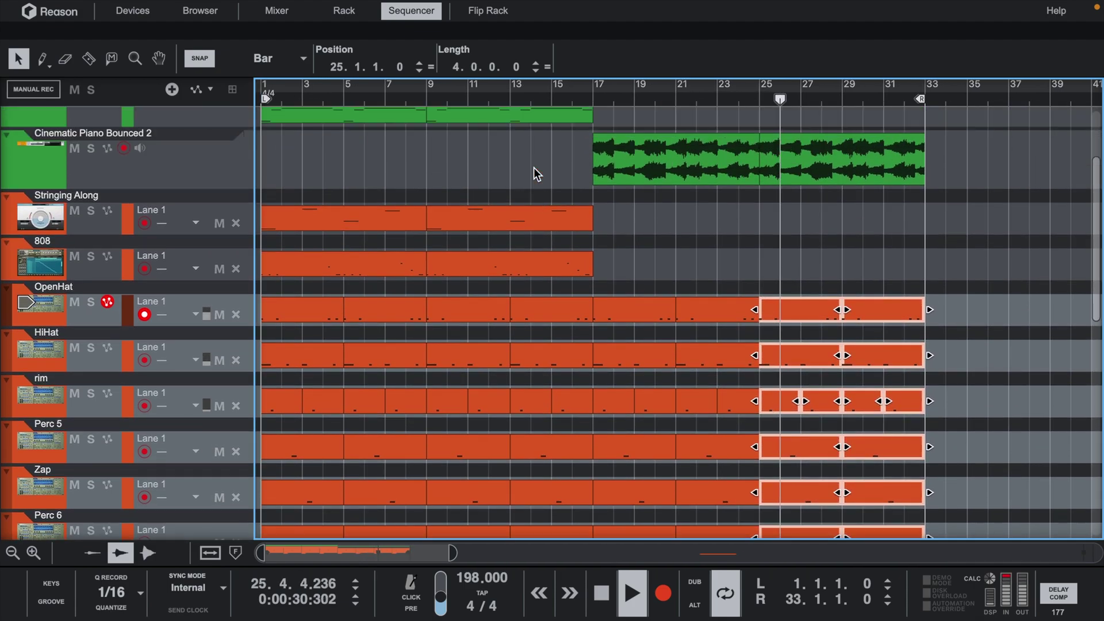
# Step: Select the last clips on the OpenHat through Perc 6 tracks and shorten them by one bar, ending at bar 32
pyautogui.scroll(2, 533, 167)
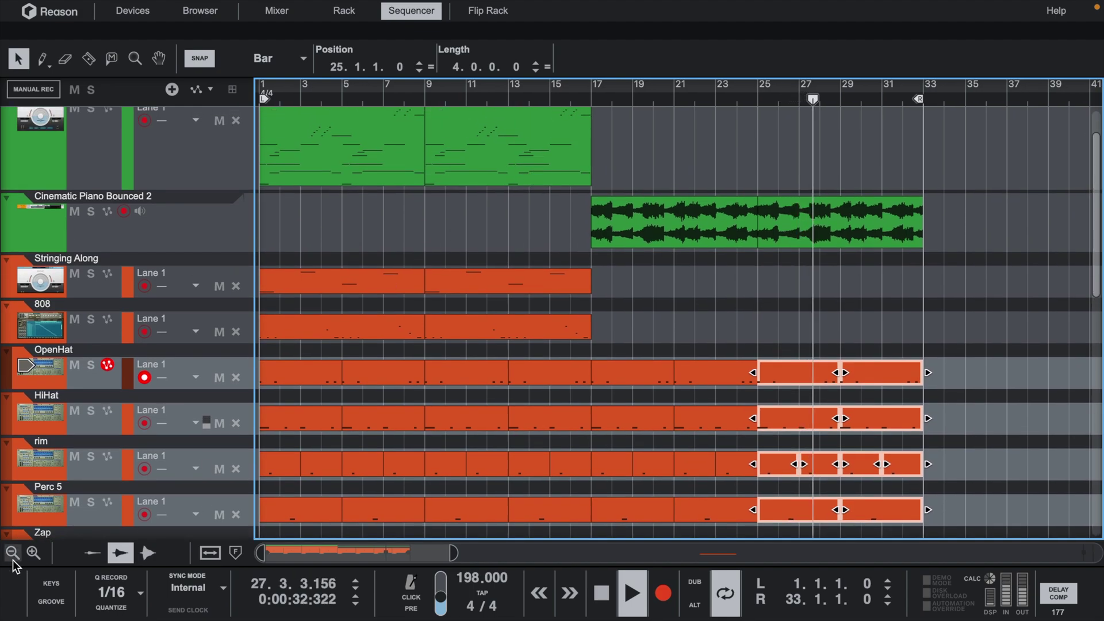
pyautogui.click(12, 553)
pyautogui.click(13, 553)
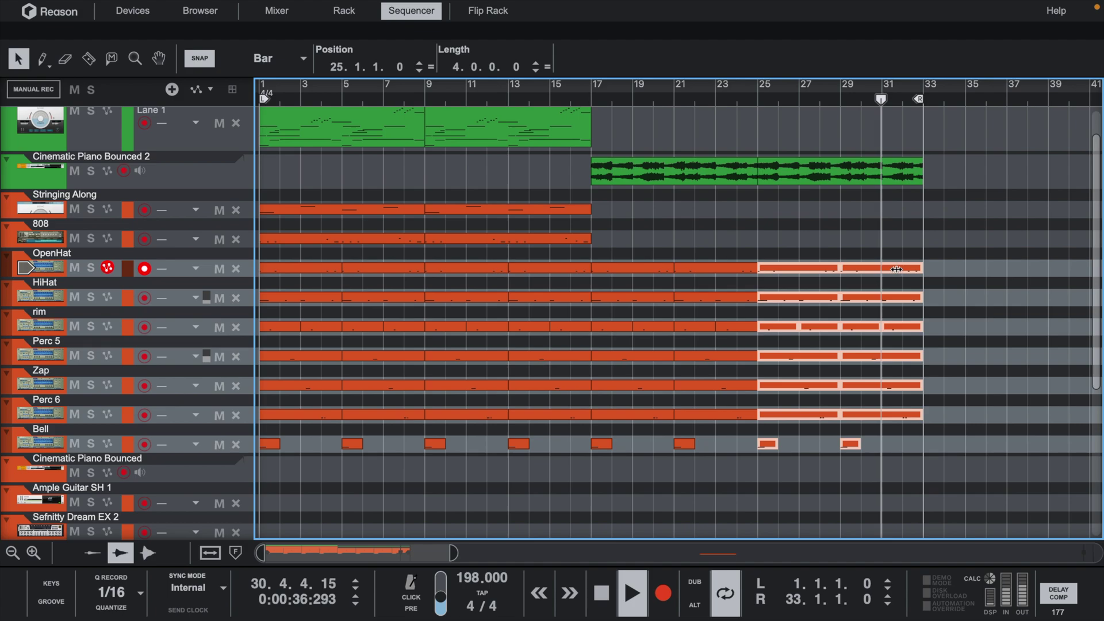
pyautogui.click(898, 252)
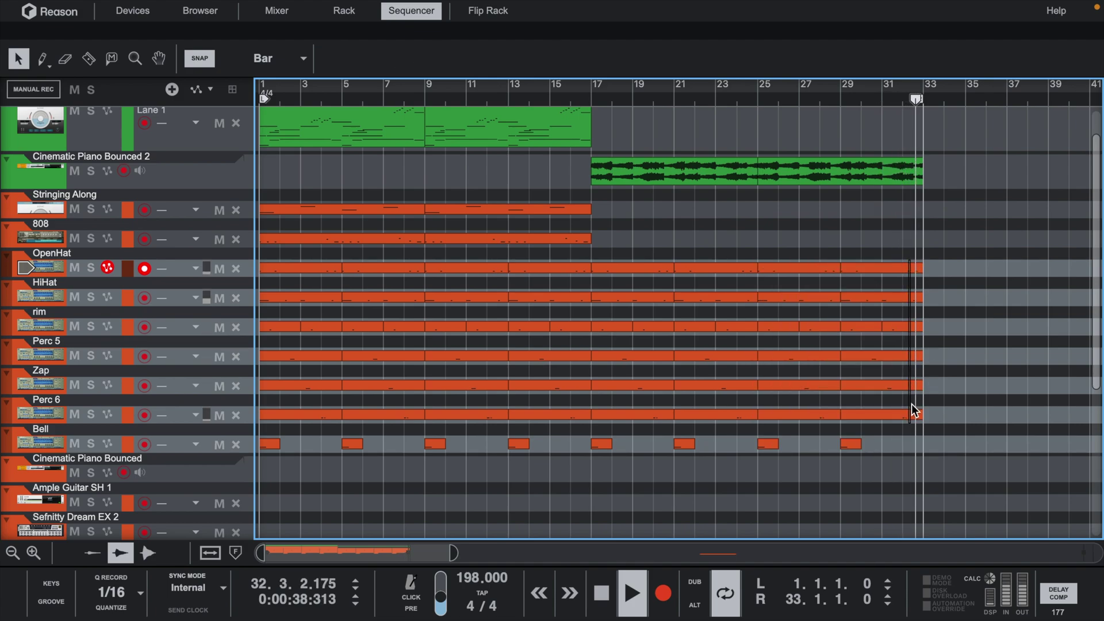
pyautogui.moveTo(914, 411); pyautogui.dragTo(914, 412)
pyautogui.moveTo(926, 267); pyautogui.dragTo(906, 268)
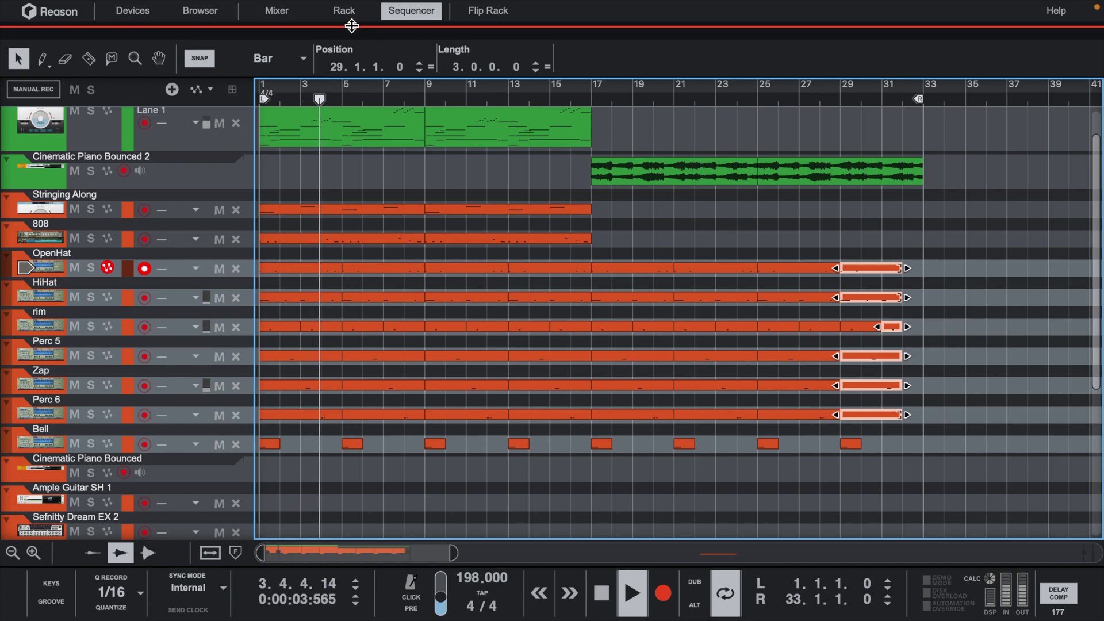
# Step: Check the drum channel faders in the mixer, close it and enlarge the sequencer tracks
pyautogui.click(277, 10)
pyautogui.scroll(-5, 625, 219)
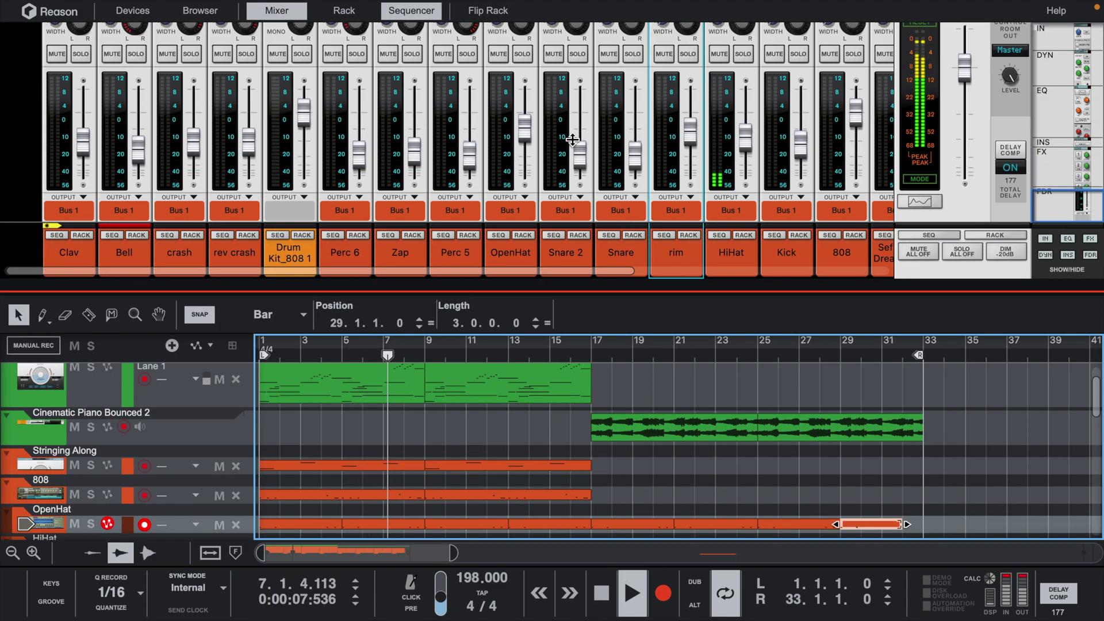
pyautogui.moveTo(572, 139); pyautogui.dragTo(559, 172)
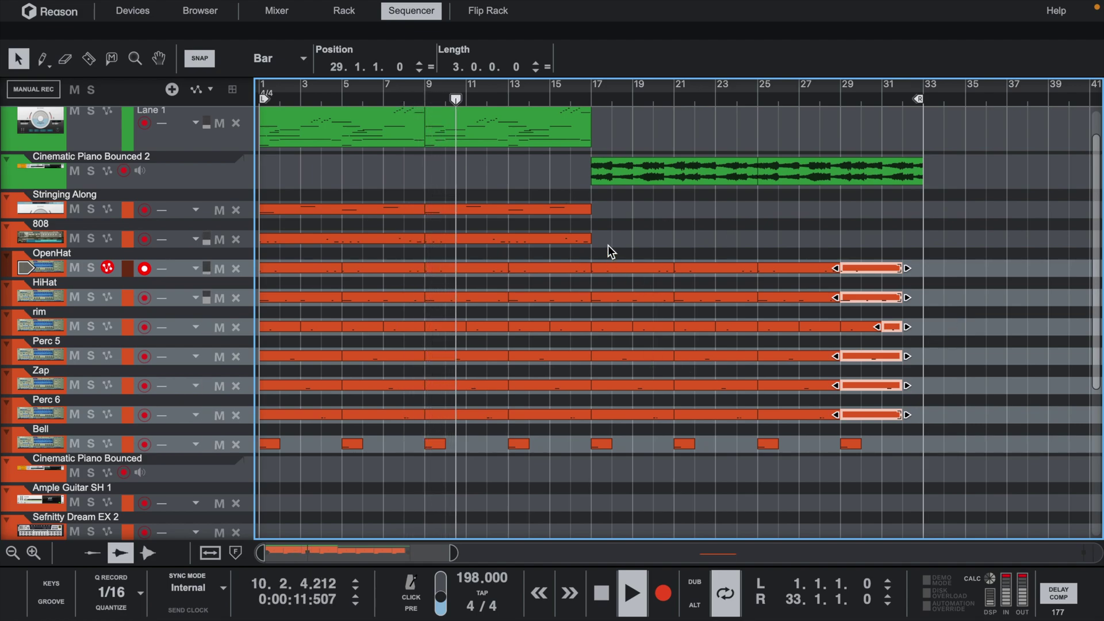
pyautogui.scroll(3, 440, 264)
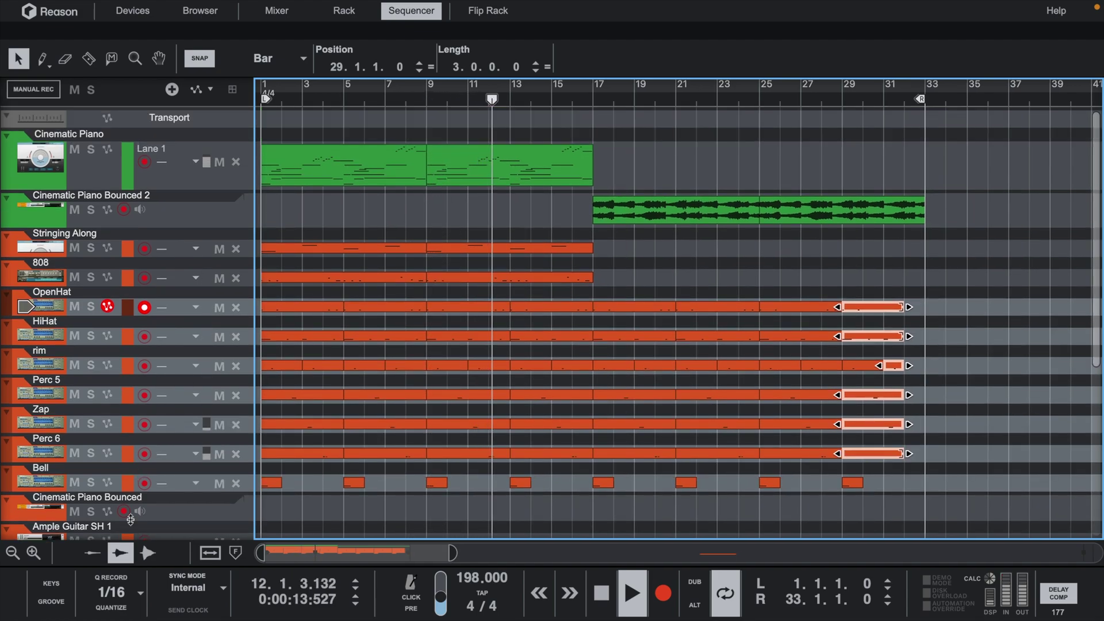
pyautogui.click(33, 552)
pyautogui.click(33, 553)
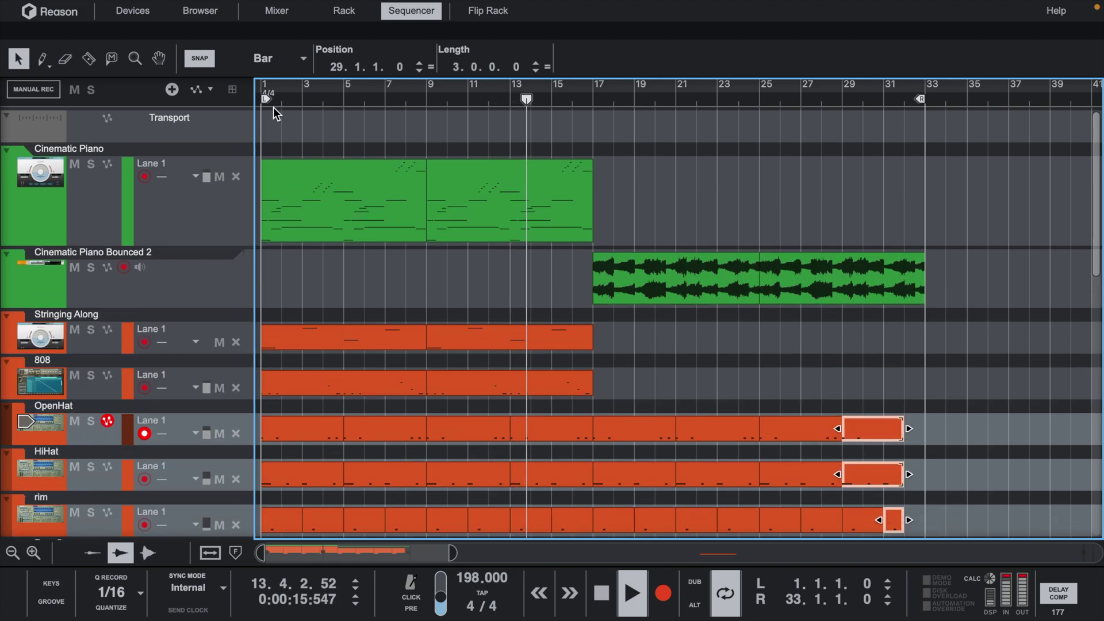
# Step: Review the percussion channels in the mixer against the arrangement during playback, selecting Perc 6, and close the mixer
pyautogui.click(277, 11)
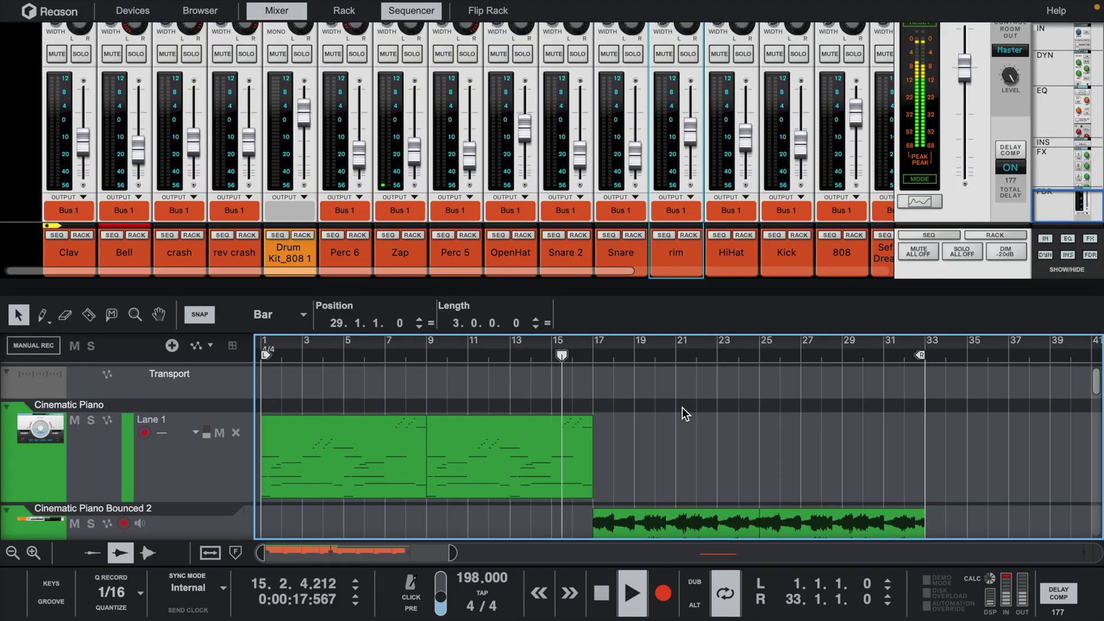
pyautogui.scroll(-2, 682, 407)
pyautogui.scroll(-1, 682, 407)
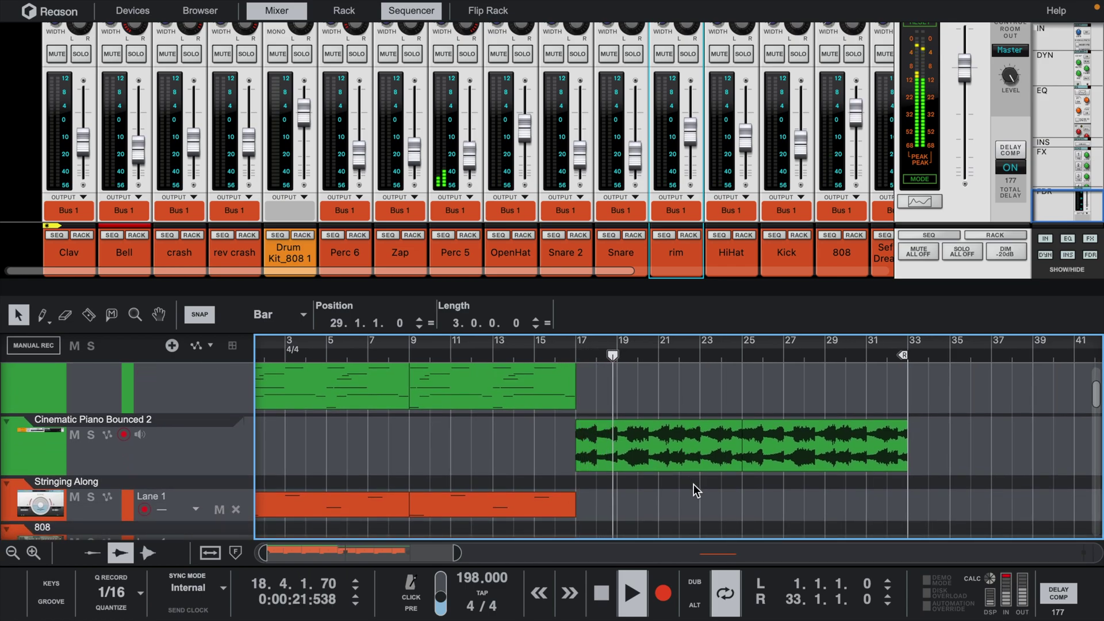
pyautogui.scroll(-8, 693, 484)
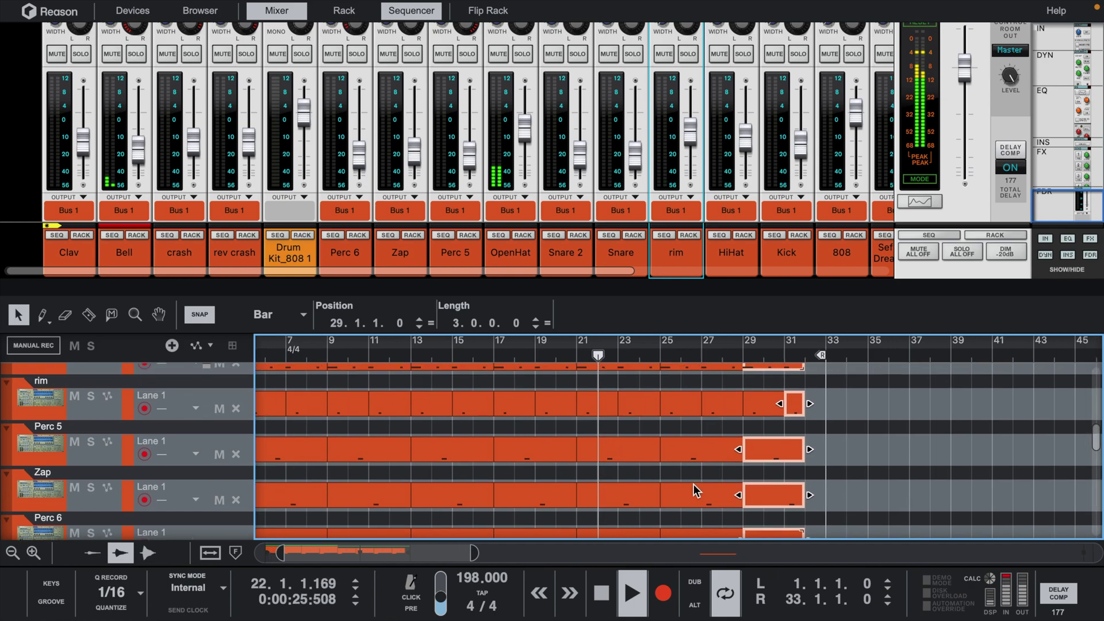
pyautogui.scroll(3, 693, 484)
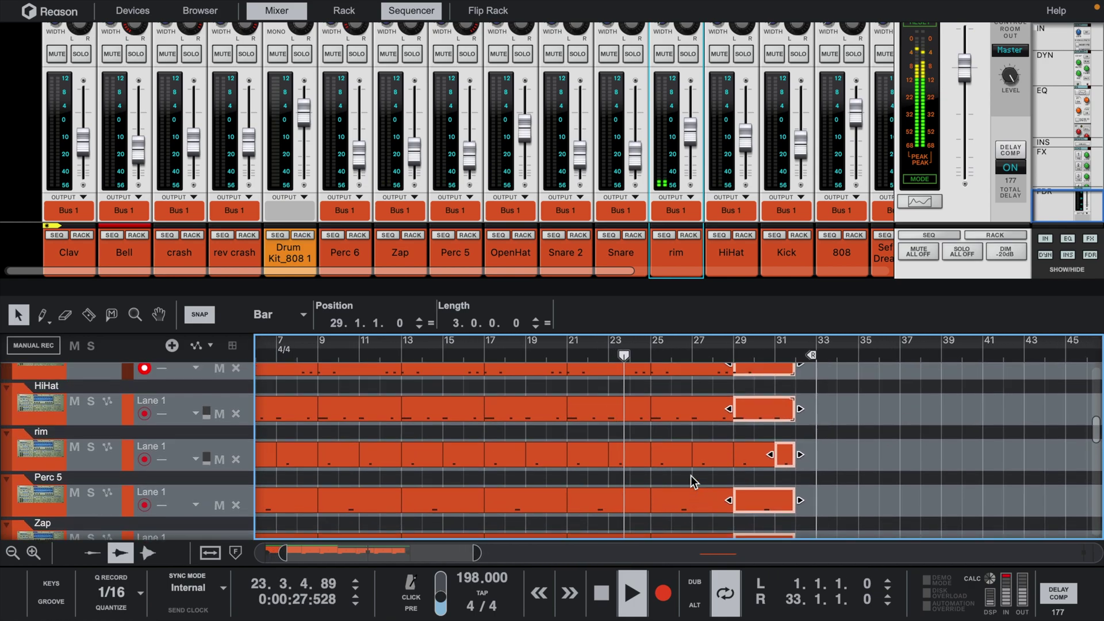
pyautogui.click(364, 244)
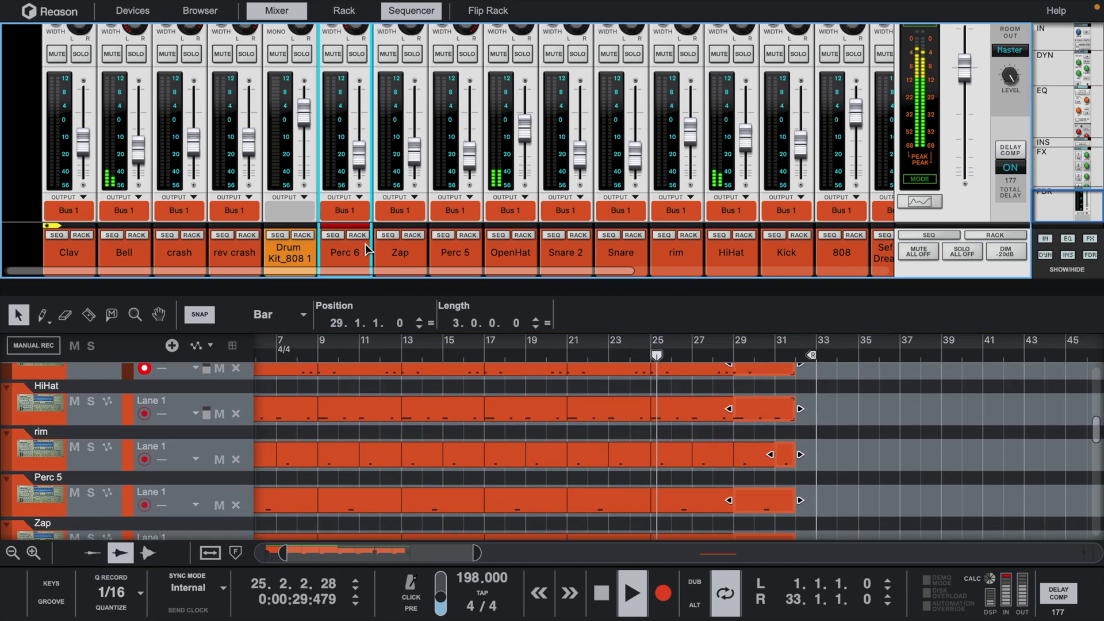
pyautogui.moveTo(364, 244); pyautogui.dragTo(465, 243)
pyautogui.moveTo(132, 252); pyautogui.dragTo(573, 53)
pyautogui.scroll(5, 541, 356)
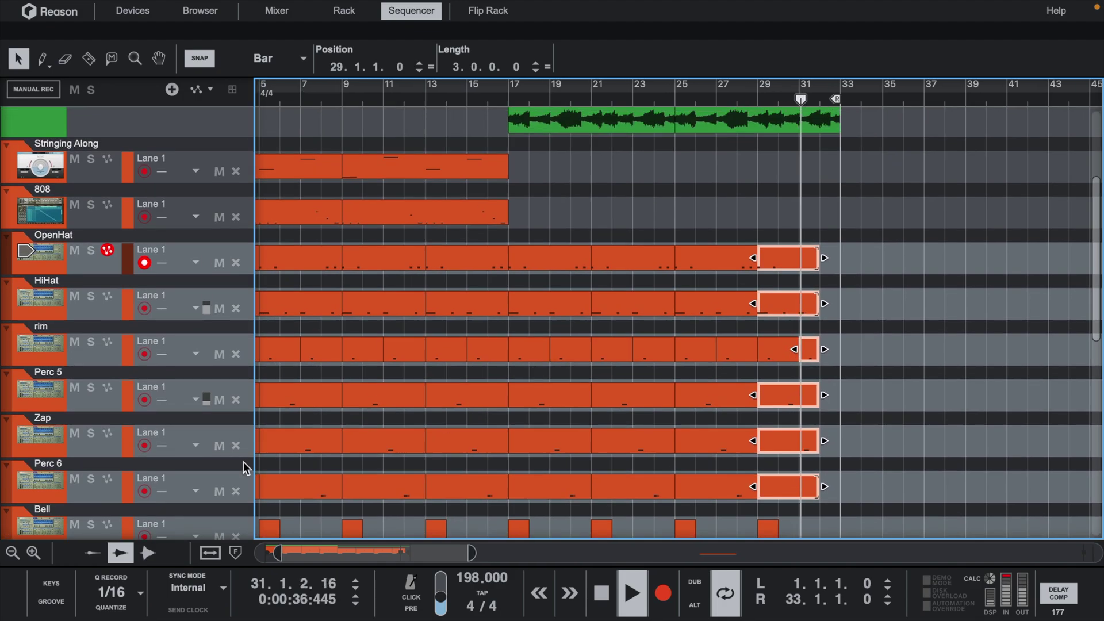
# Step: Show the rack above the sequencer and open the first Cinematic Piano clip for note editing
pyautogui.click(13, 553)
pyautogui.scroll(3, 525, 323)
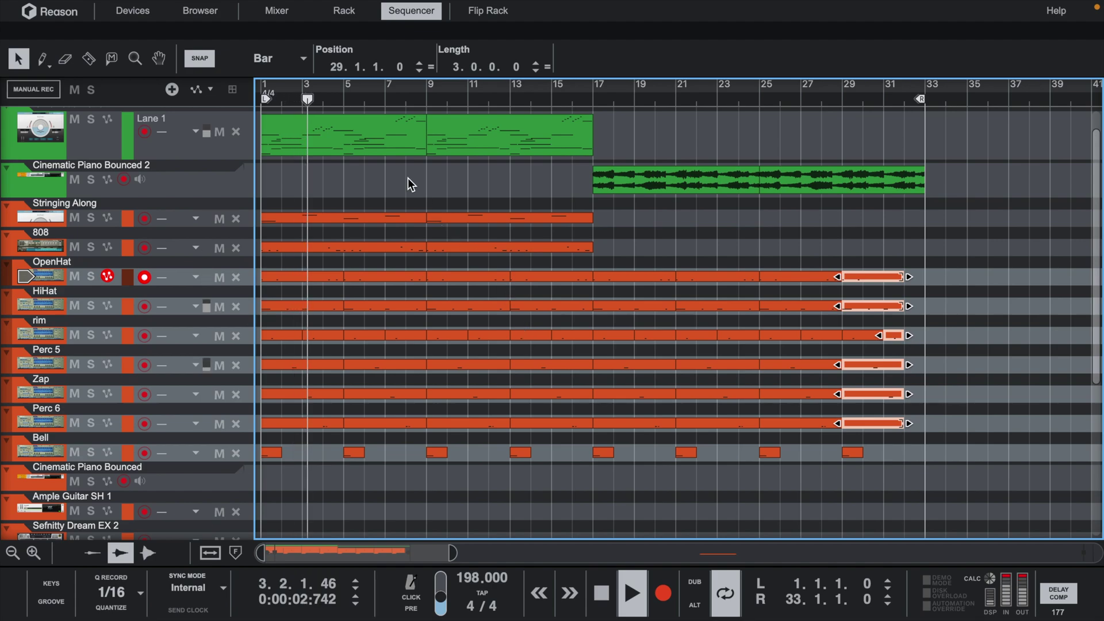
pyautogui.moveTo(651, 38); pyautogui.dragTo(653, 202)
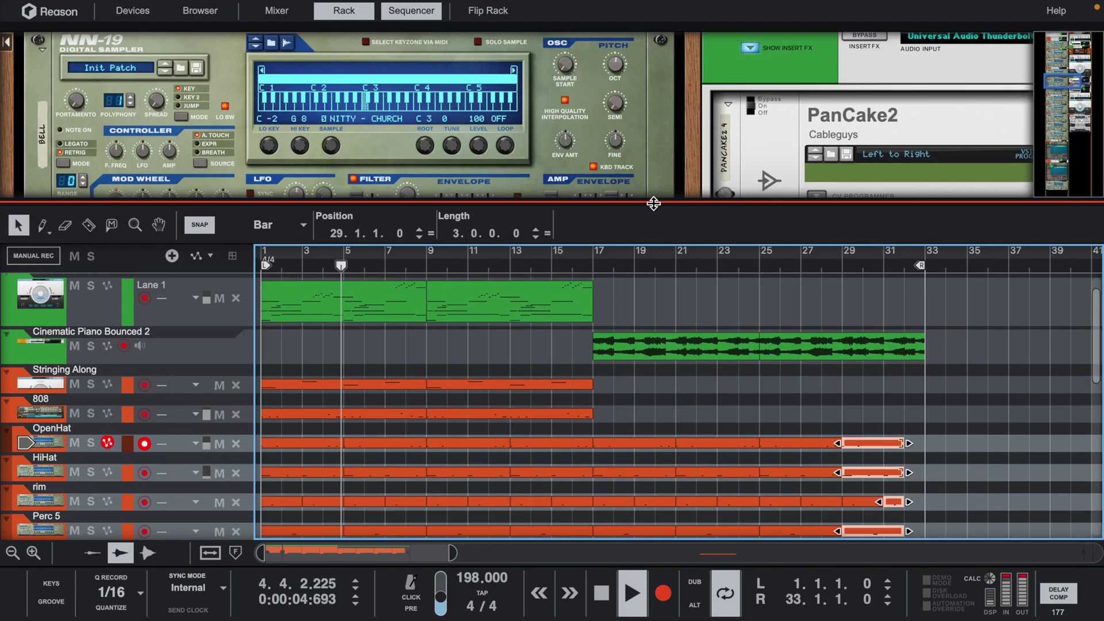
pyautogui.doubleClick(400, 304)
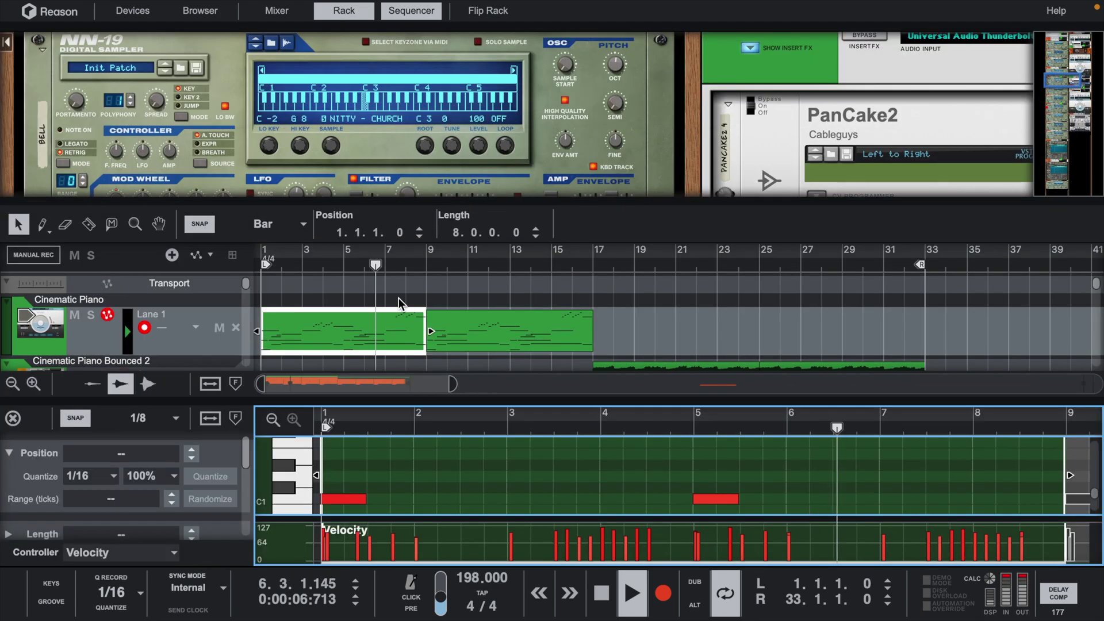
# Step: Examine the Cinematic Piano notes across both clips in an enlarged note editor, including G1 at bar 13, and close the editor
pyautogui.moveTo(688, 398); pyautogui.dragTo(687, 198)
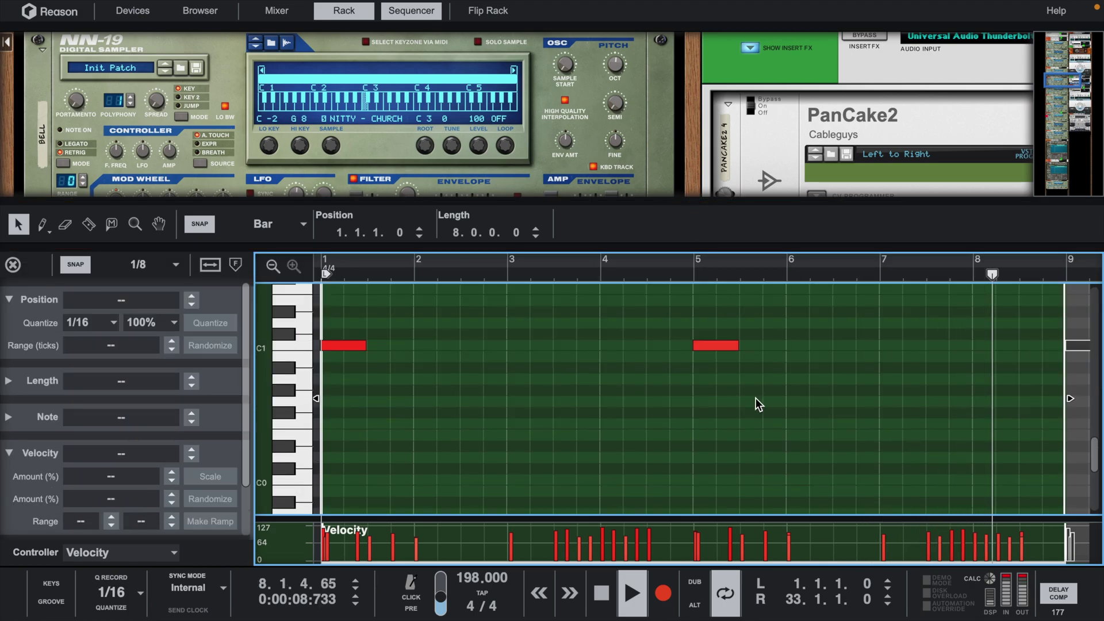
pyautogui.hscroll(6, 755, 398)
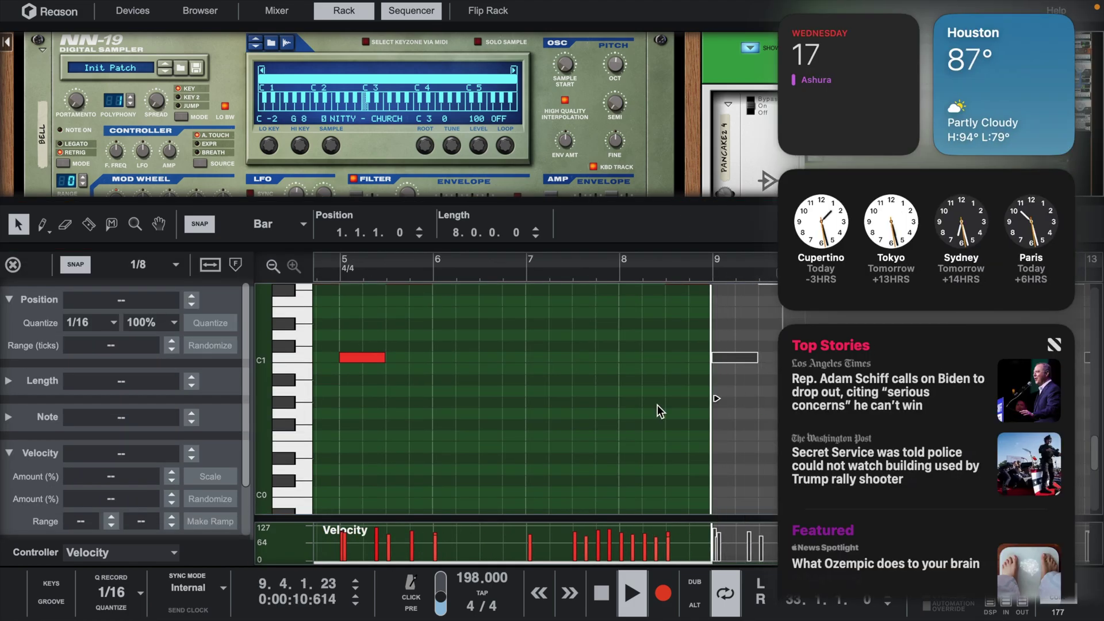
pyautogui.click(462, 447)
pyautogui.hscroll(8, 718, 401)
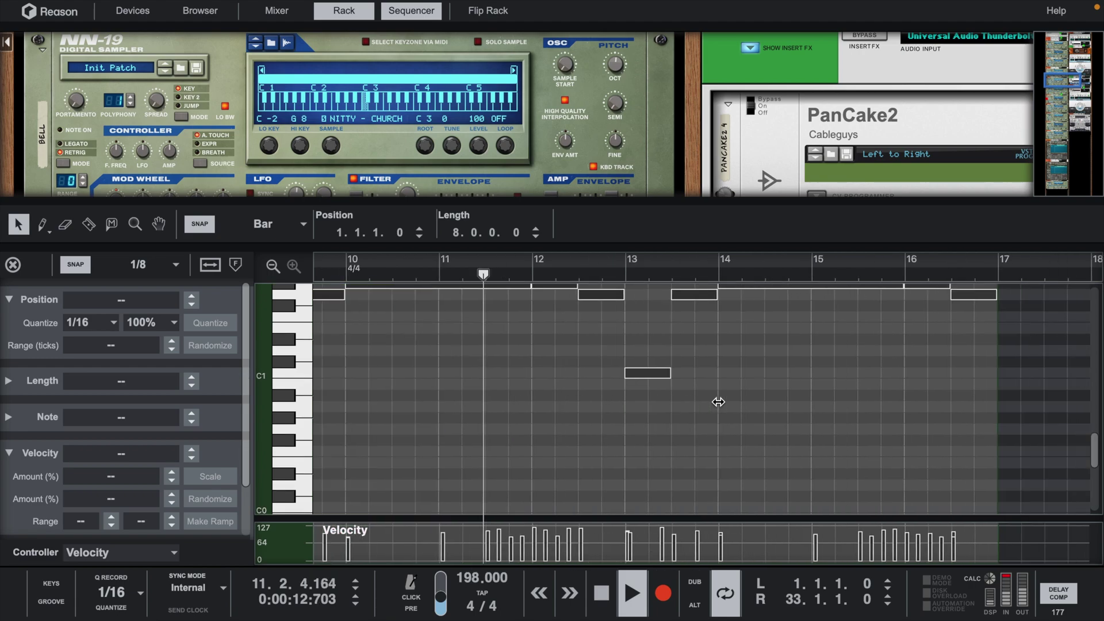
pyautogui.scroll(2, 718, 402)
pyautogui.click(584, 351)
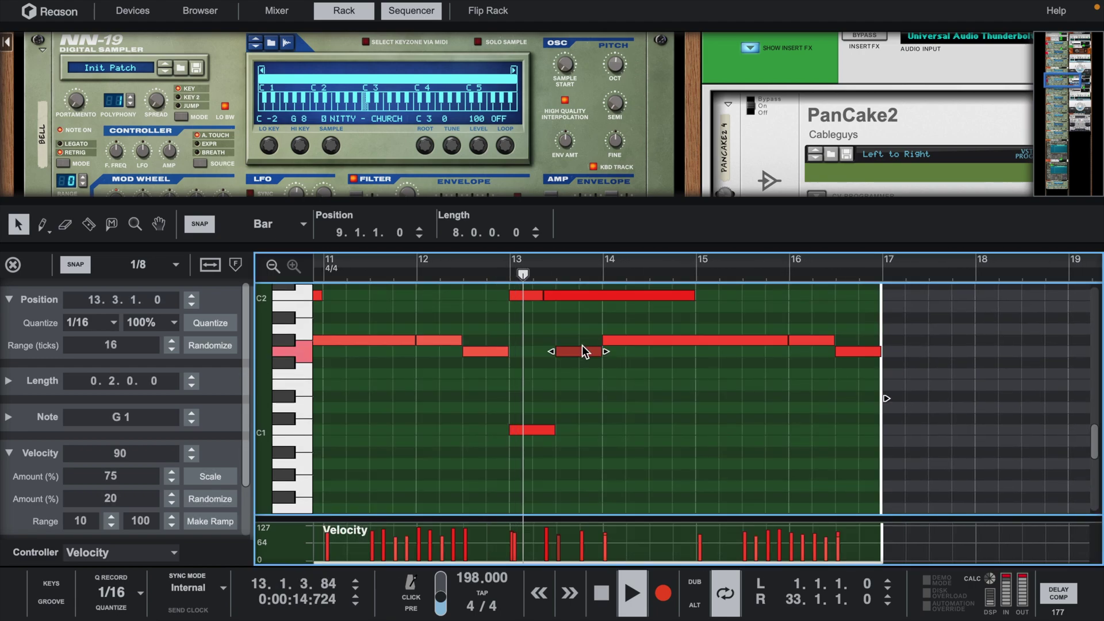
pyautogui.scroll(5, 582, 345)
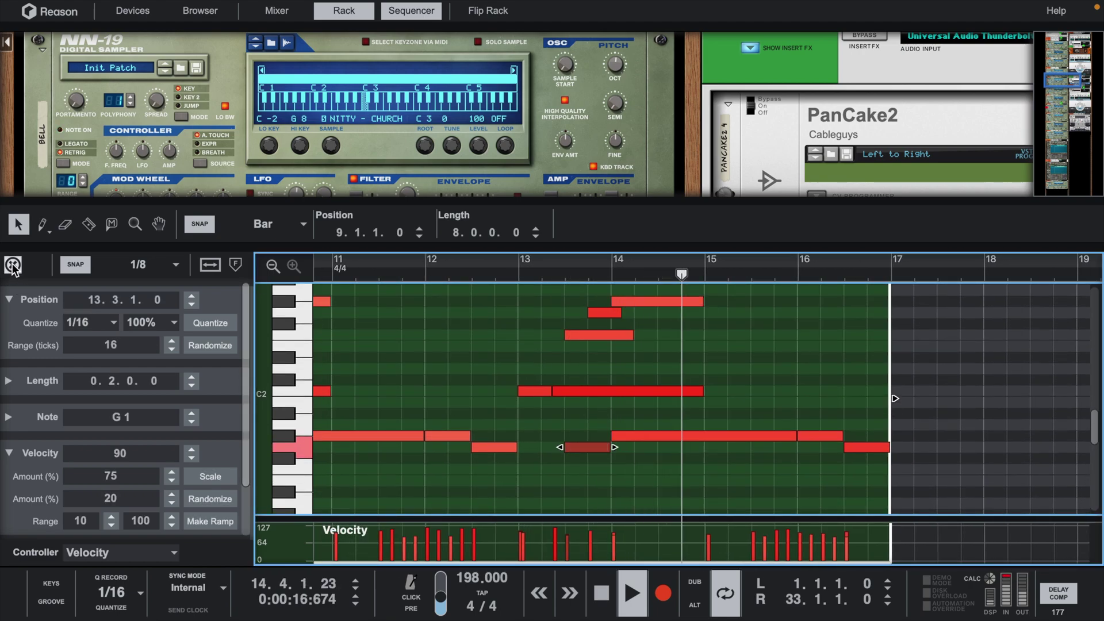
pyautogui.click(13, 265)
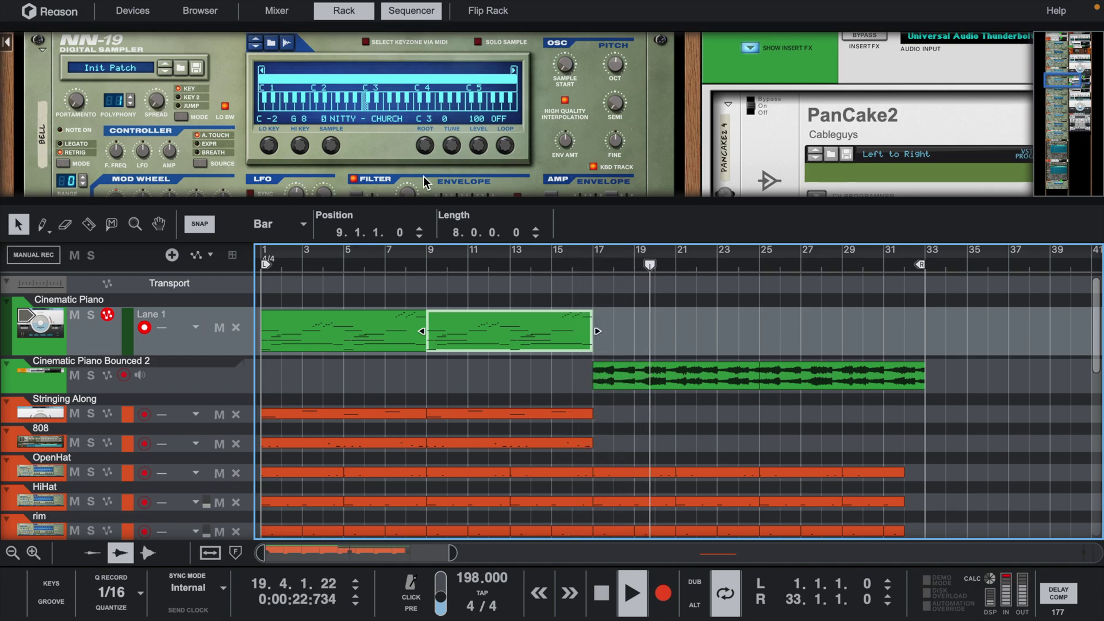
# Step: Hide the rack, inspect the mixer's channel strips and master compressor in an enlarged view, and return to the full-height sequencer
pyautogui.scroll(-10, 566, 130)
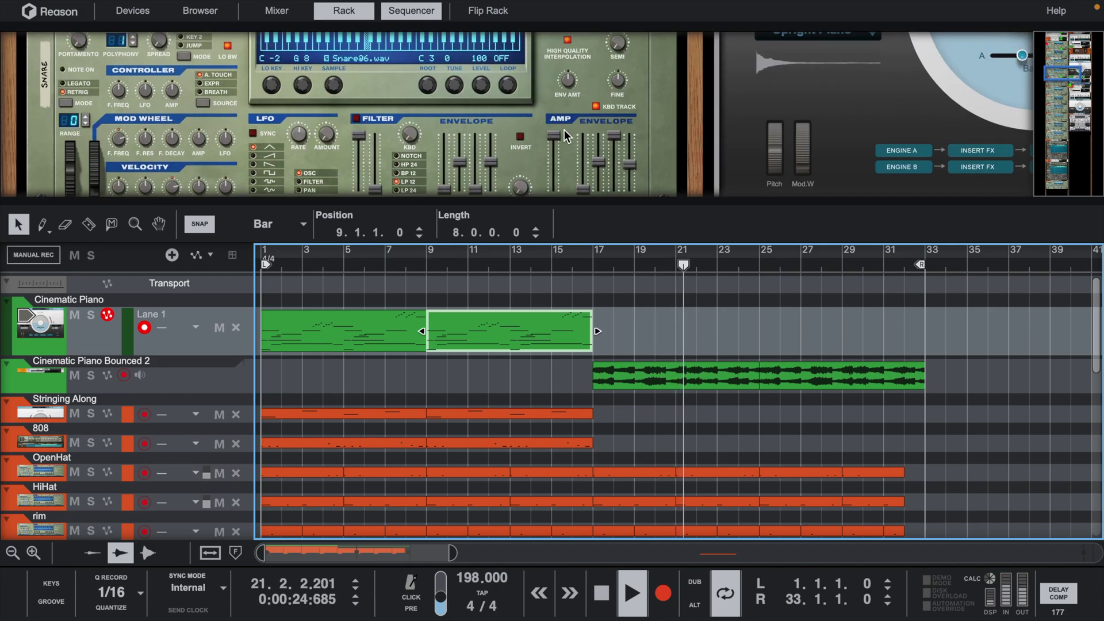
pyautogui.click(326, 10)
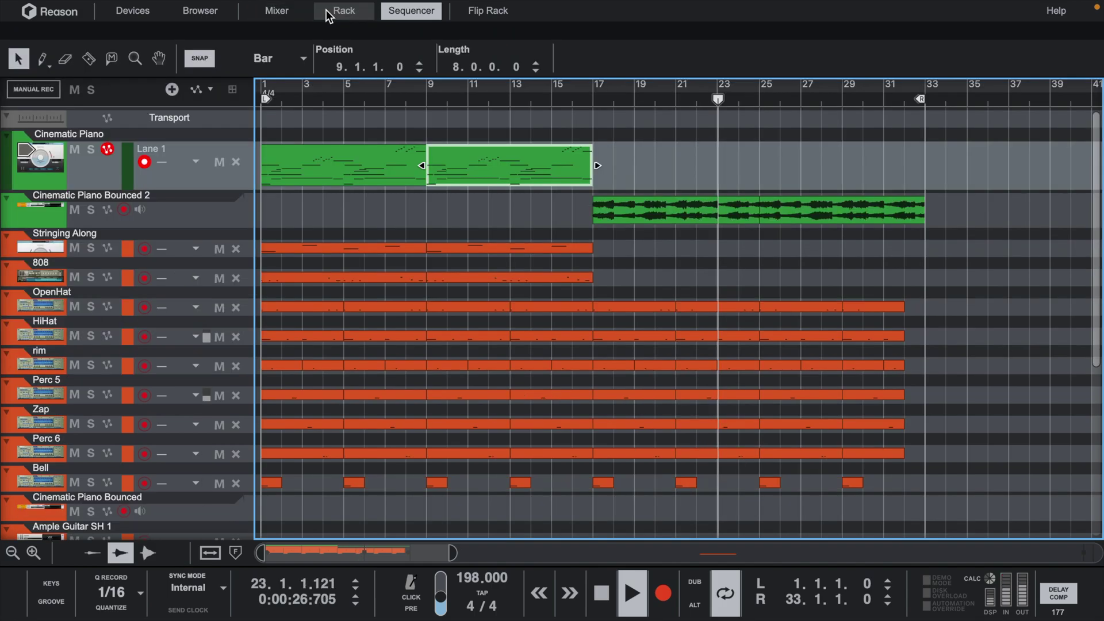
pyautogui.click(281, 11)
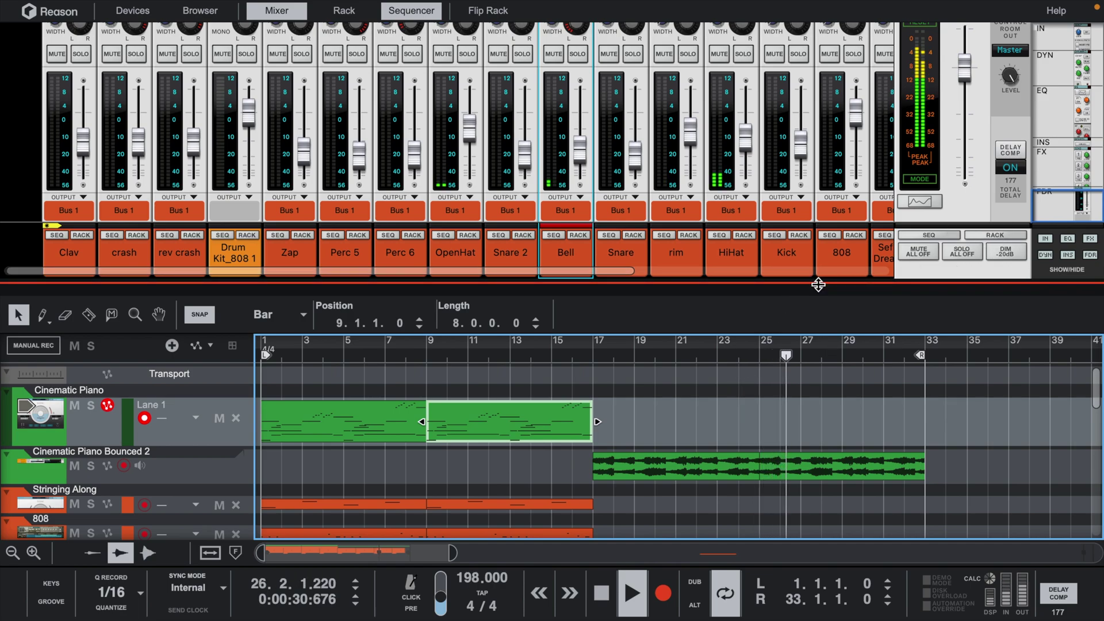
pyautogui.moveTo(818, 309); pyautogui.dragTo(818, 370)
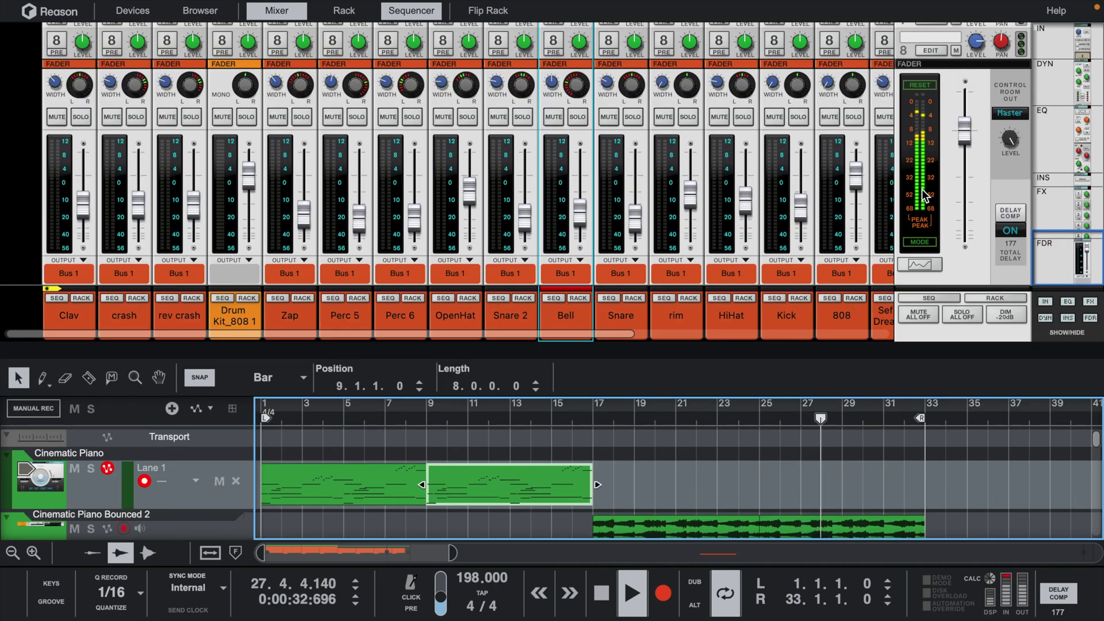
pyautogui.scroll(15, 904, 199)
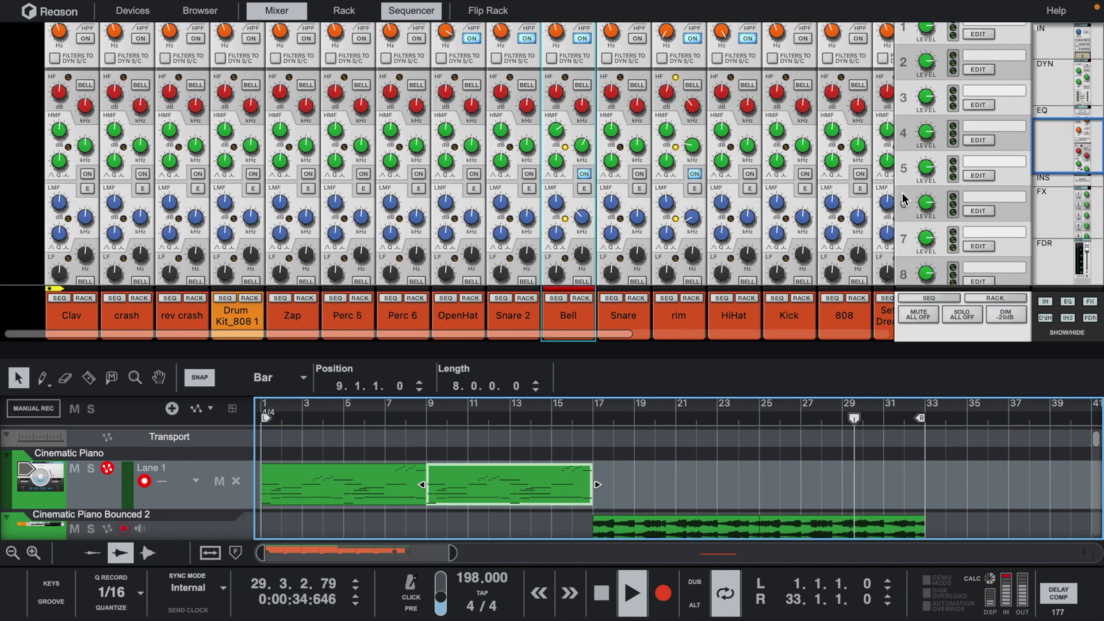
pyautogui.scroll(8, 905, 198)
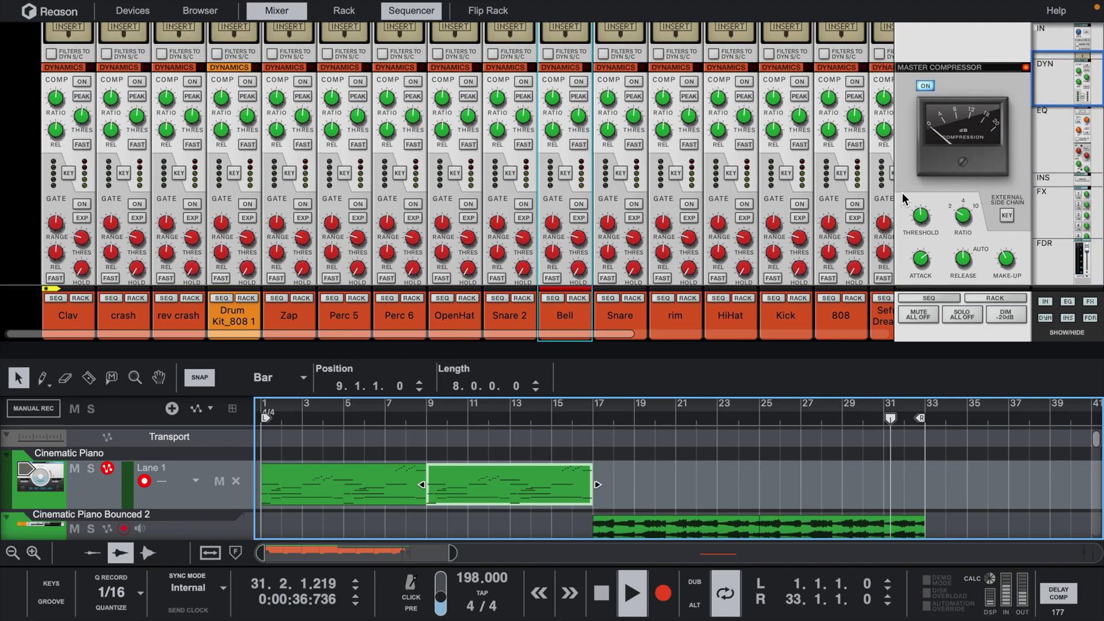
pyautogui.moveTo(779, 350); pyautogui.dragTo(780, 374)
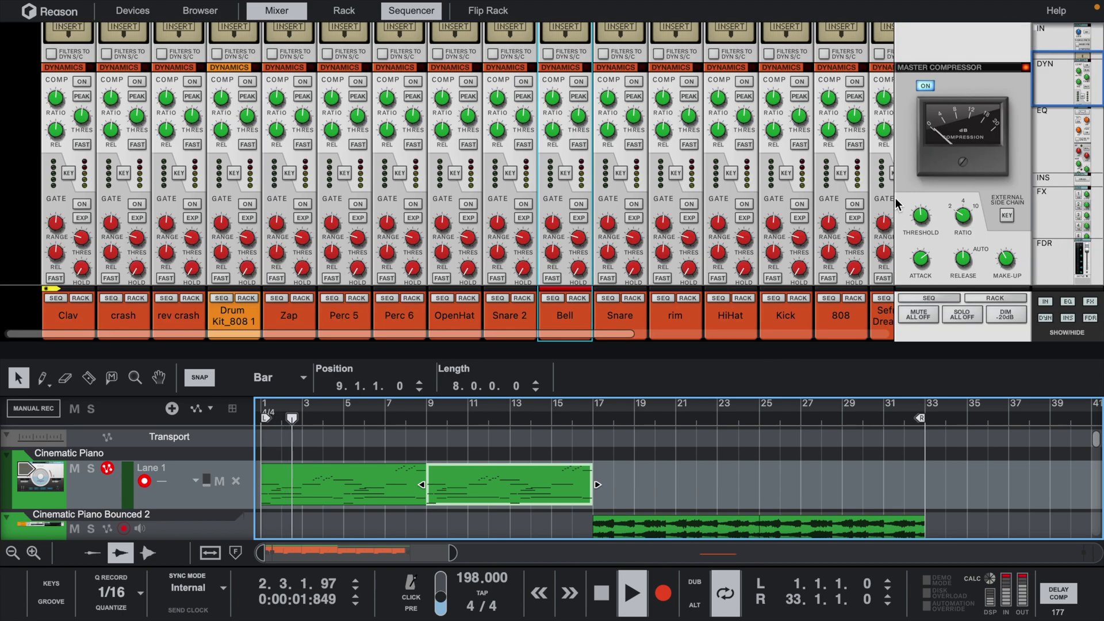
pyautogui.click(921, 216)
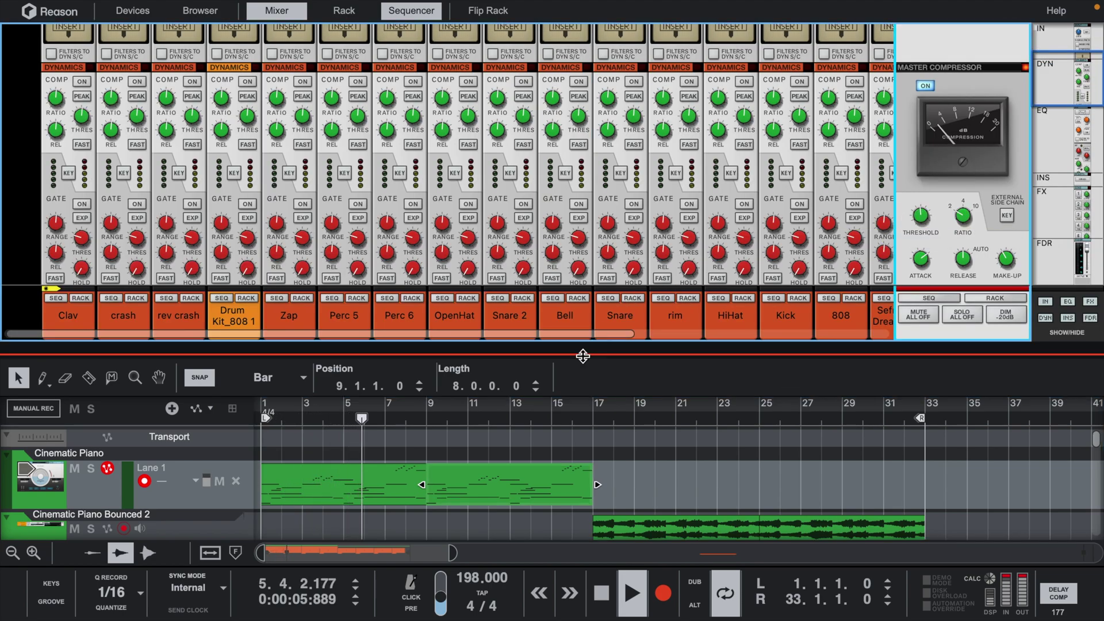
pyautogui.moveTo(584, 354); pyautogui.dragTo(584, 6)
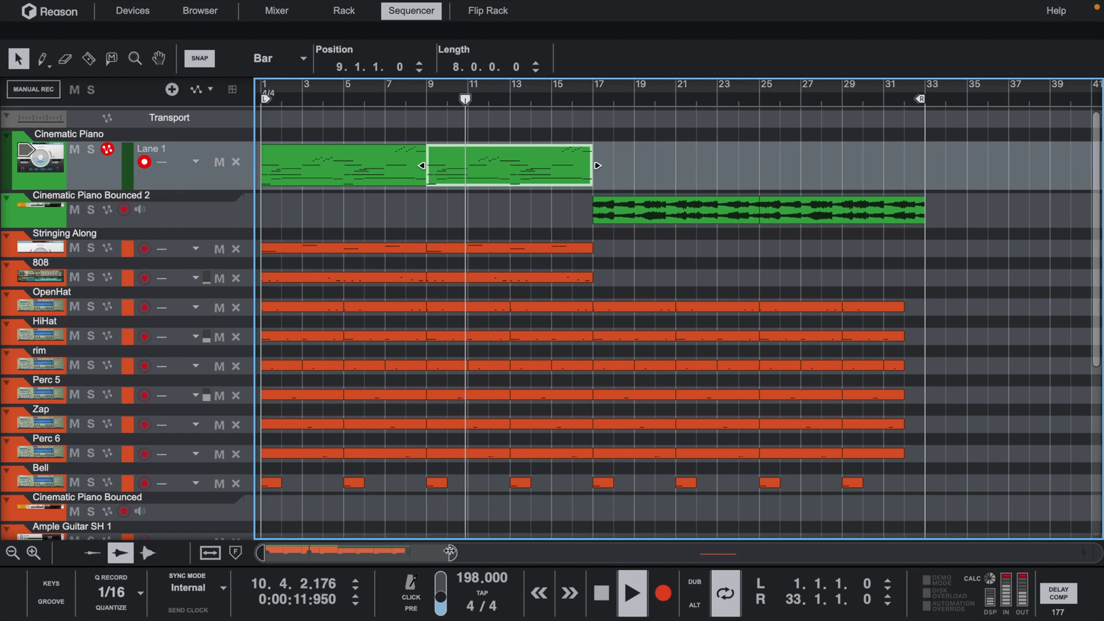
# Step: Extend the loop end to bar 36 and copy the second eight-bar Cinematic Piano and Stringing Along clips to bar 33
pyautogui.moveTo(452, 552); pyautogui.dragTo(431, 552)
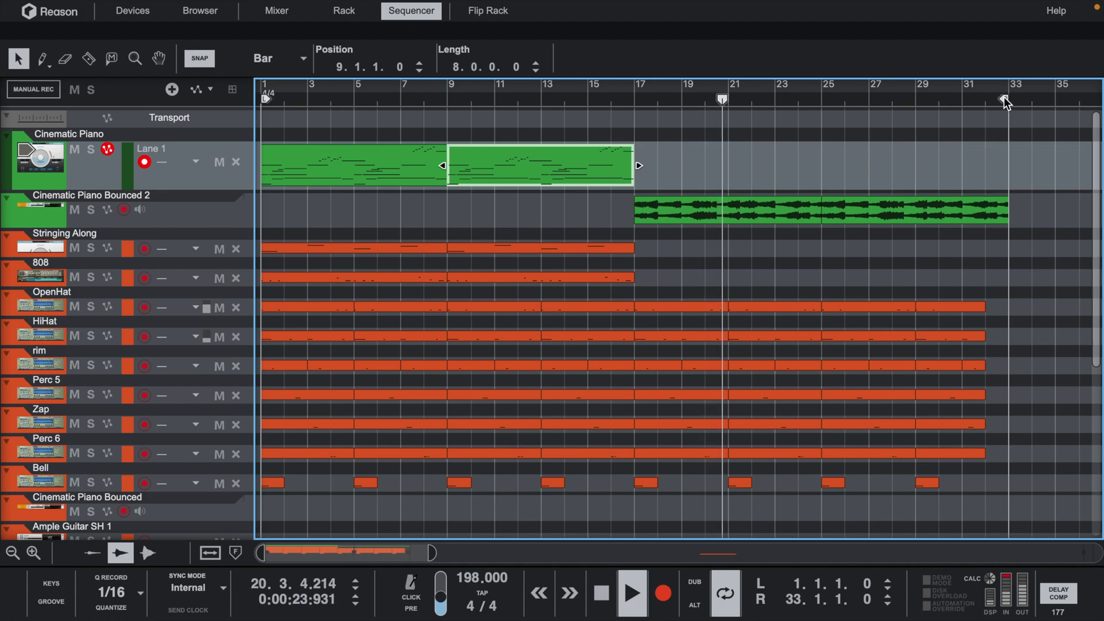
pyautogui.moveTo(1004, 97); pyautogui.dragTo(1070, 96)
pyautogui.hscroll(3, 908, 157)
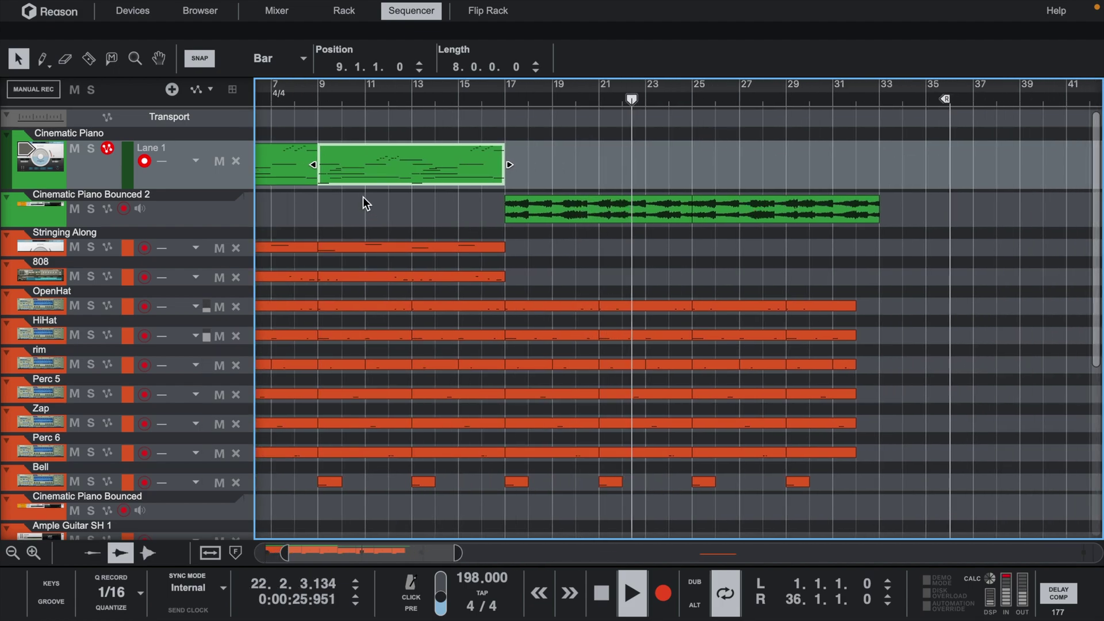
pyautogui.moveTo(384, 163); pyautogui.dragTo(936, 169)
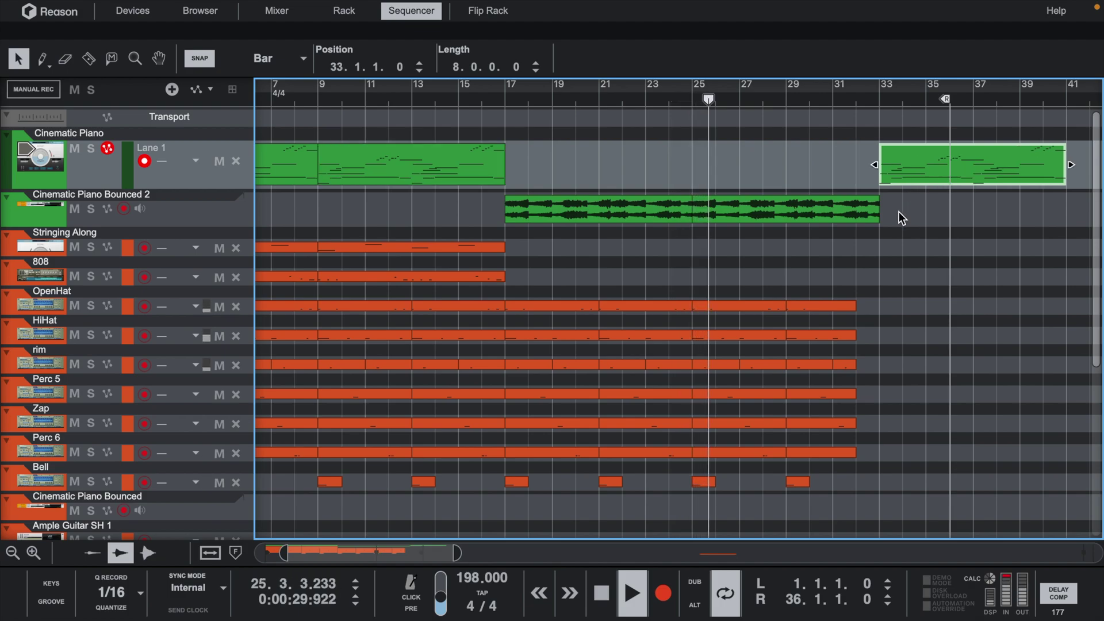
pyautogui.moveTo(367, 243); pyautogui.dragTo(923, 239)
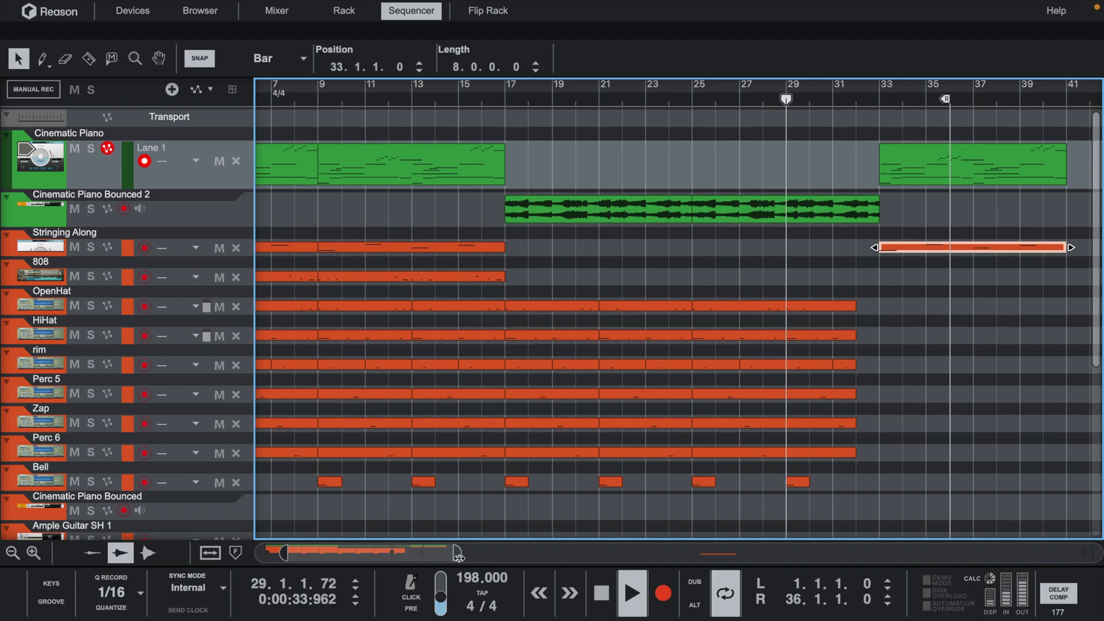
# Step: Copy the second Cinematic Piano Bounced 2 clip to bar 41, extending the loop end first to bar 41 and finally to bar 49
pyautogui.moveTo(482, 554); pyautogui.dragTo(543, 554)
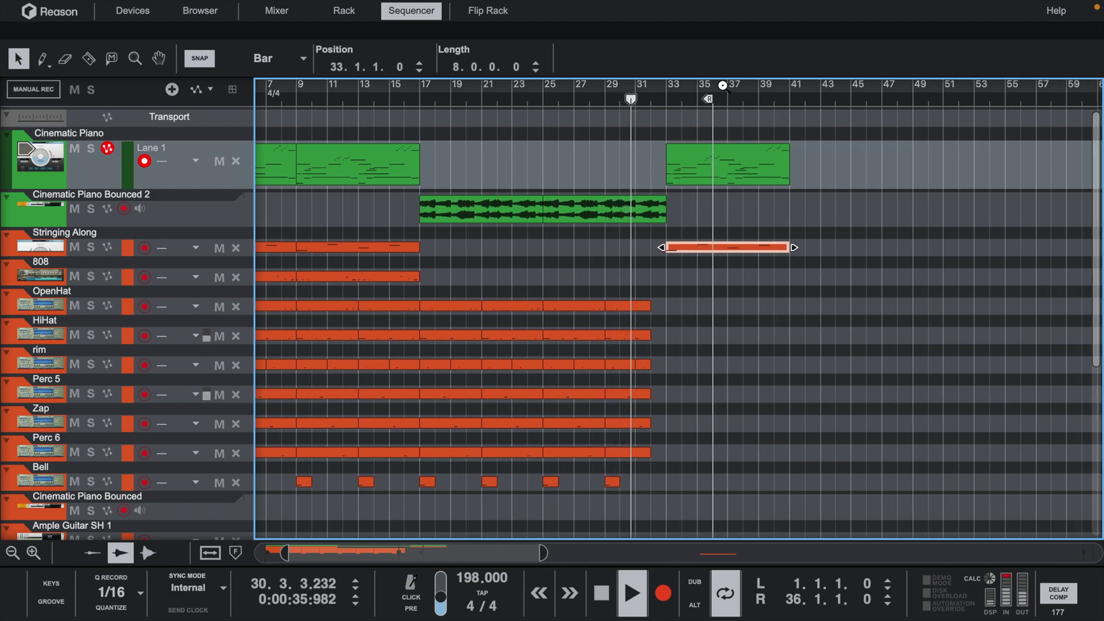
pyautogui.moveTo(712, 102); pyautogui.dragTo(791, 98)
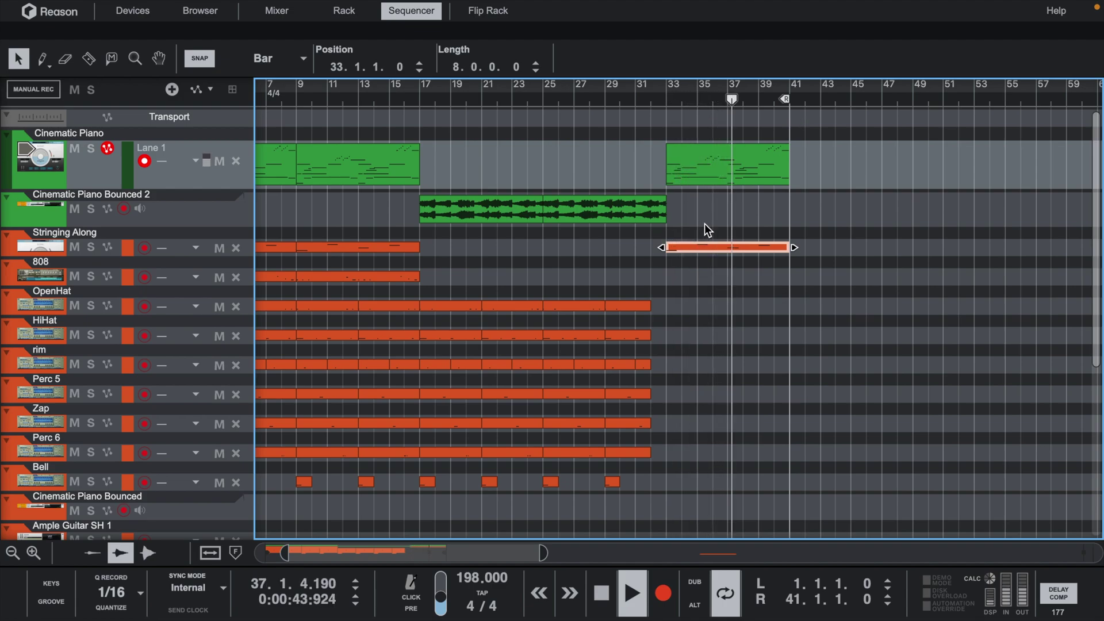
pyautogui.moveTo(597, 211); pyautogui.dragTo(845, 212)
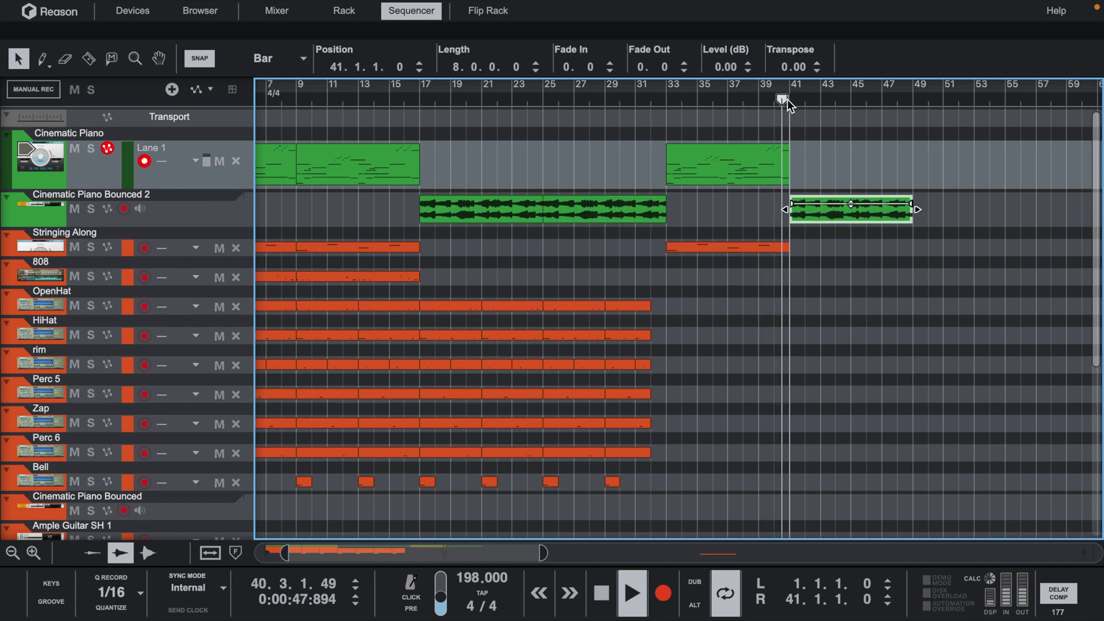
pyautogui.moveTo(788, 103); pyautogui.dragTo(908, 99)
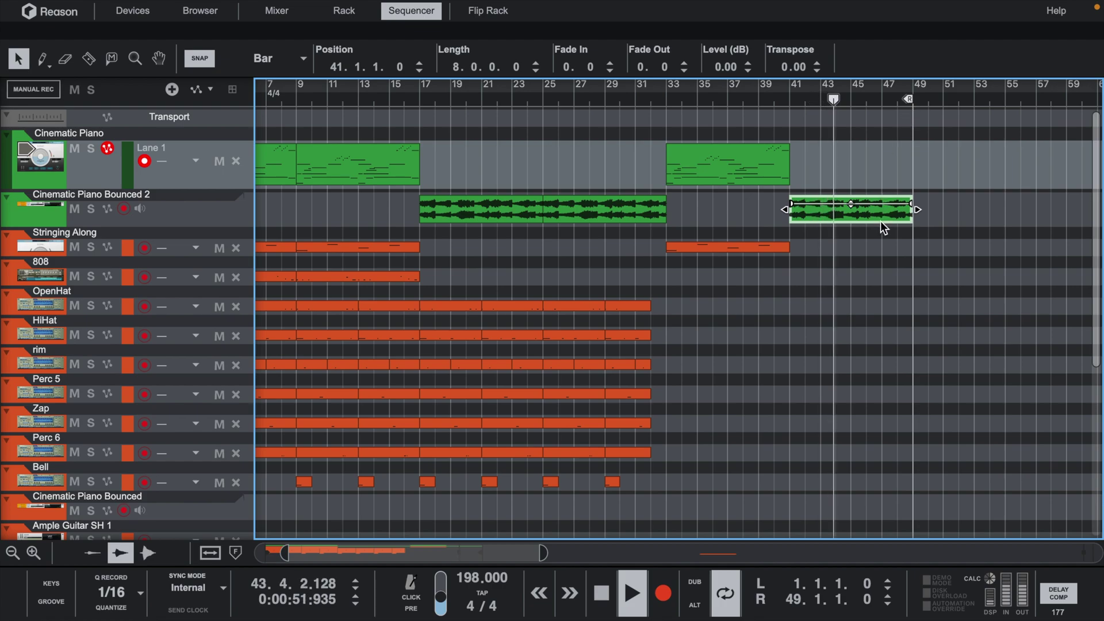
# Step: Enlarge the sequencer tracks vertically and show the mixer above the arrangement
pyautogui.click(28, 553)
pyautogui.click(28, 554)
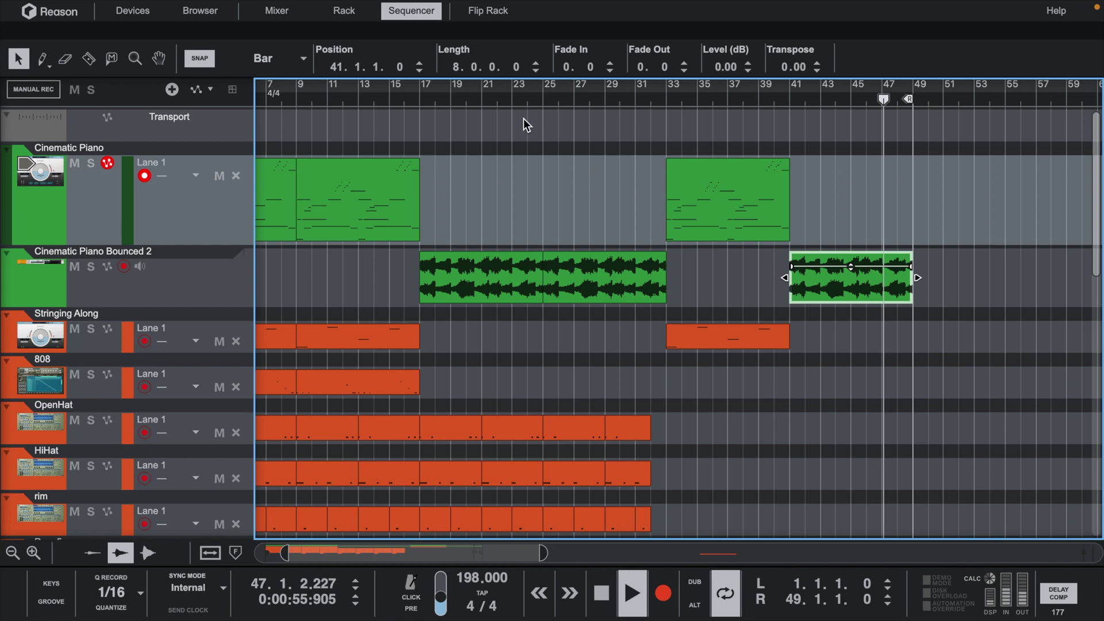
pyautogui.click(281, 10)
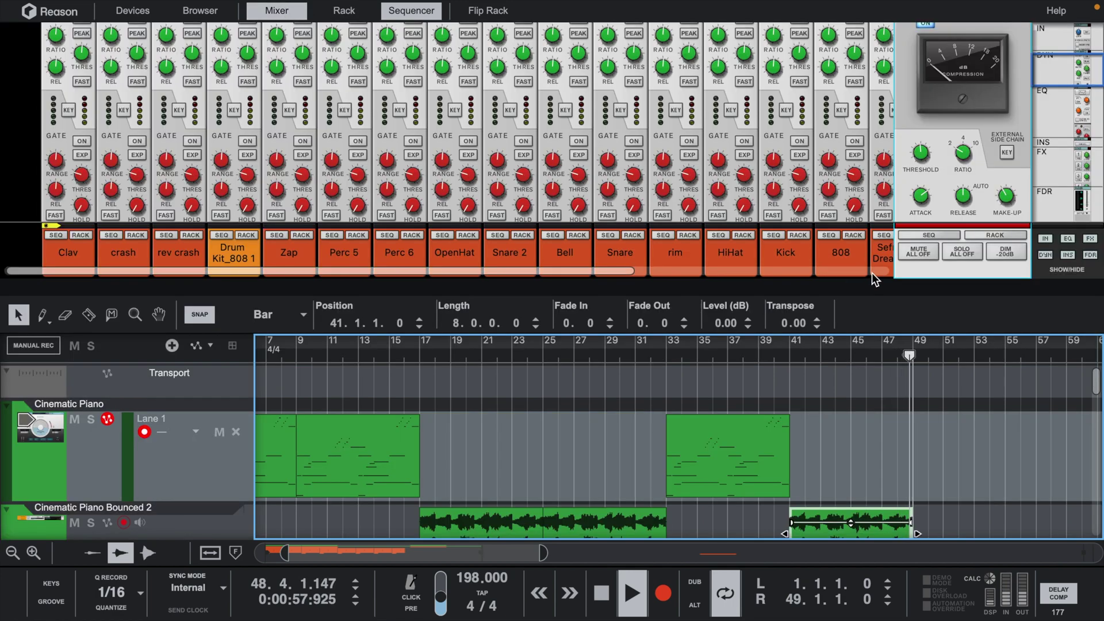